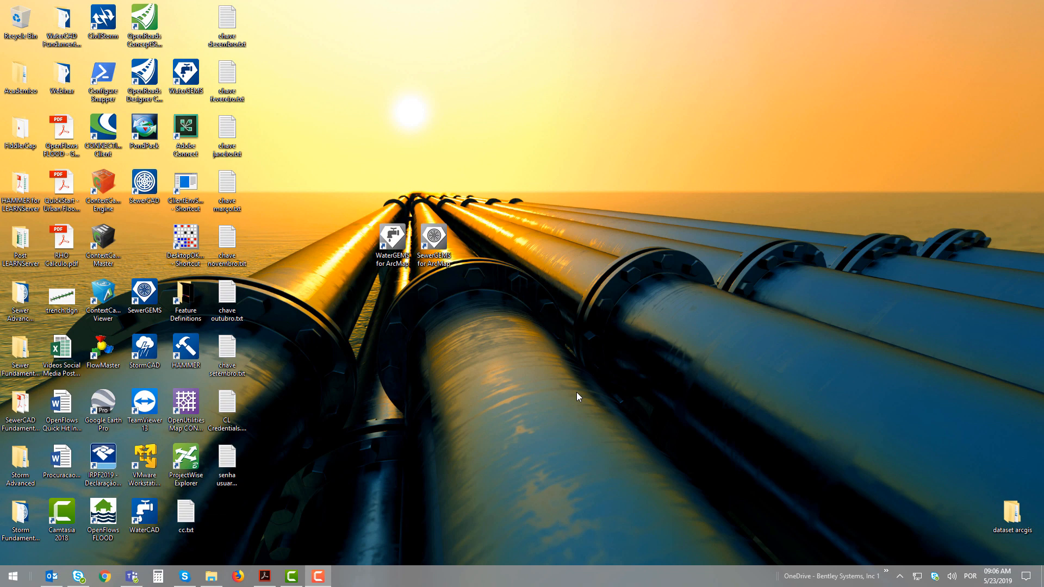
Launch ArcCatalog 10.6
key(super)
text(arc)
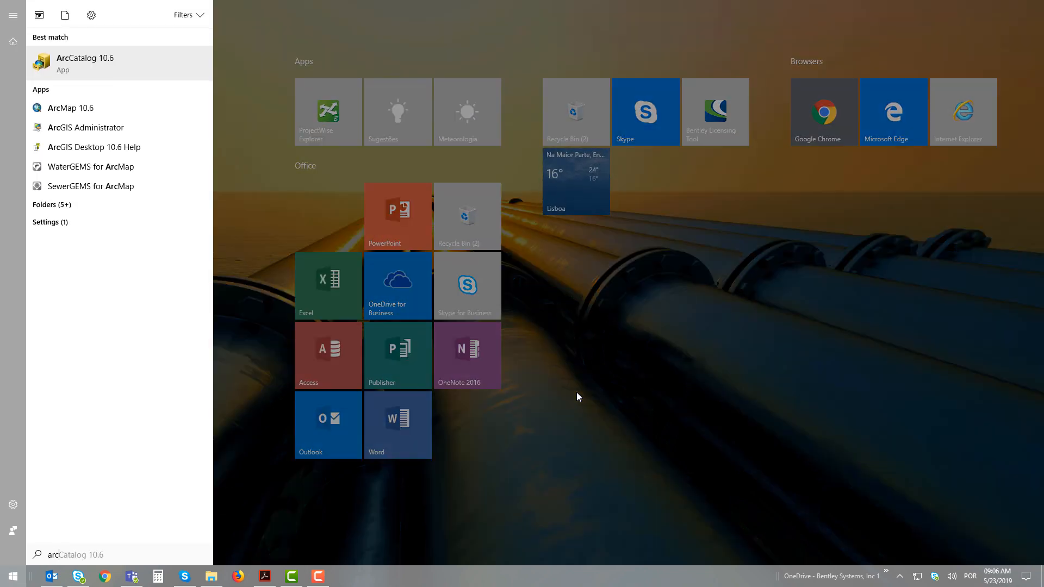
key(Return)
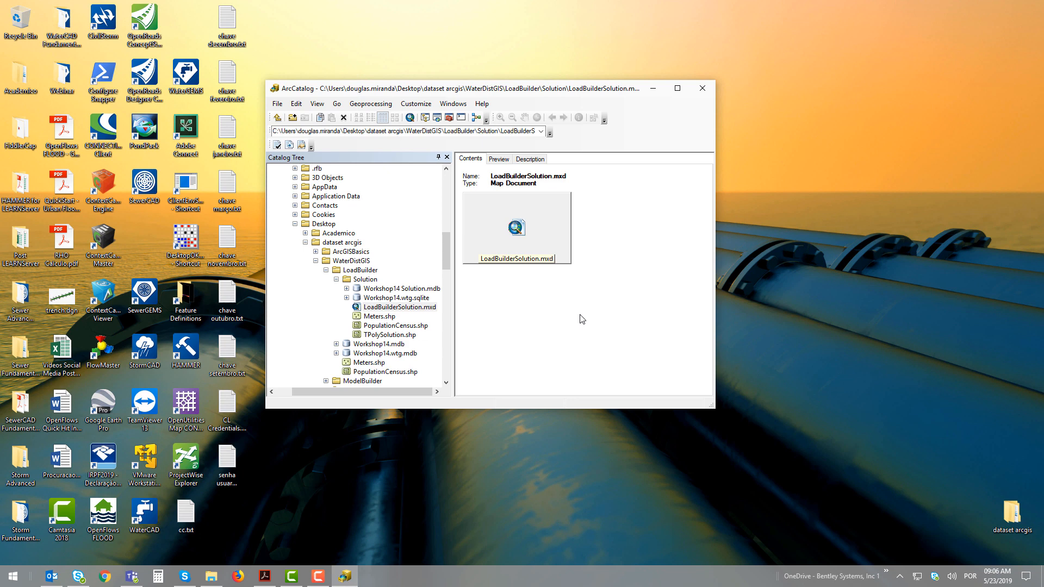
Browse the WaterDistGIS folder to ModelBuilder and expand ModelBuilderStarterGIS.mdb down to the feature classes of its Network dataset
click(339, 264)
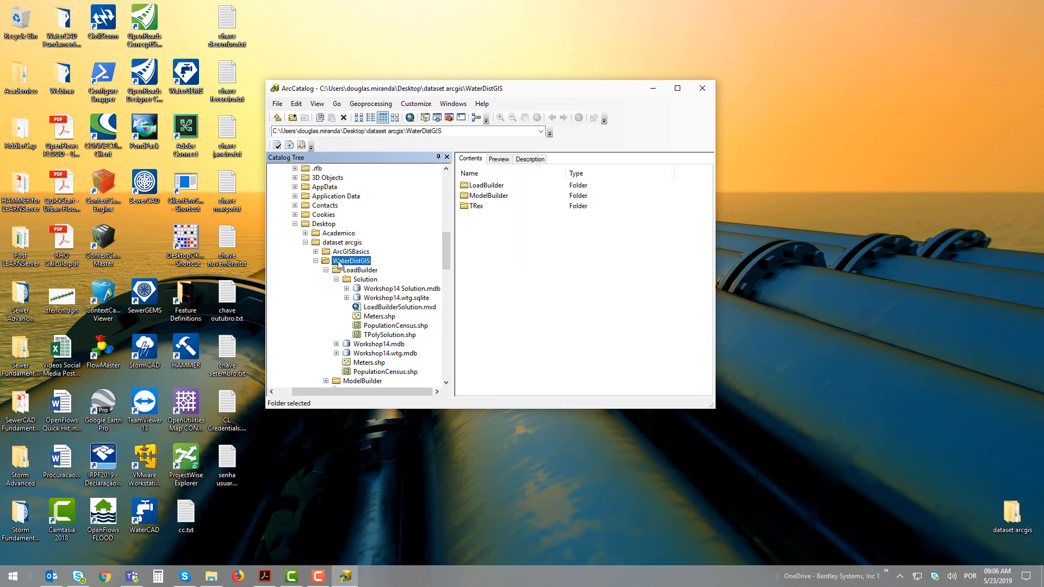
click(327, 270)
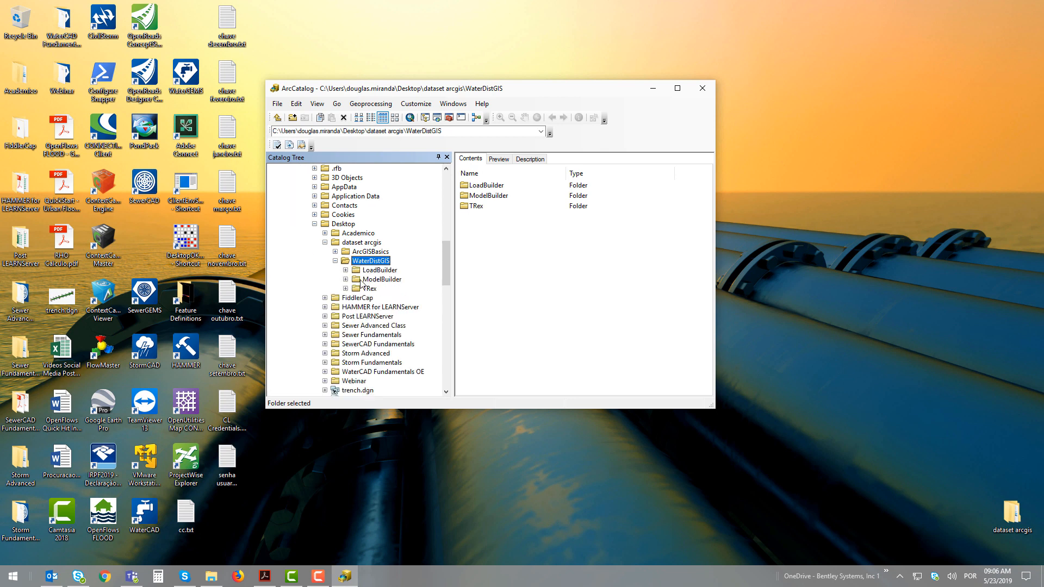
click(346, 279)
click(382, 279)
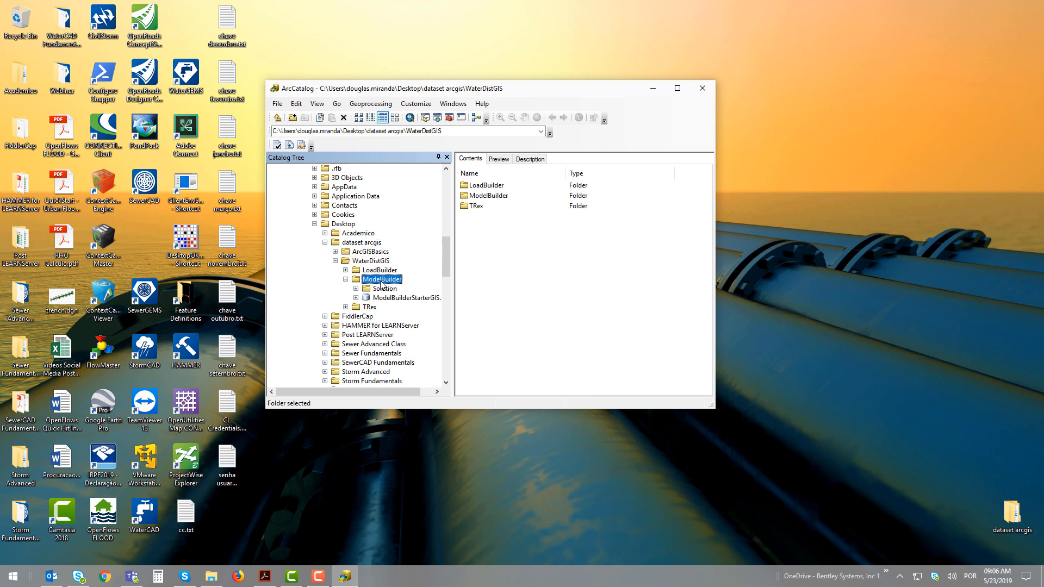
click(398, 303)
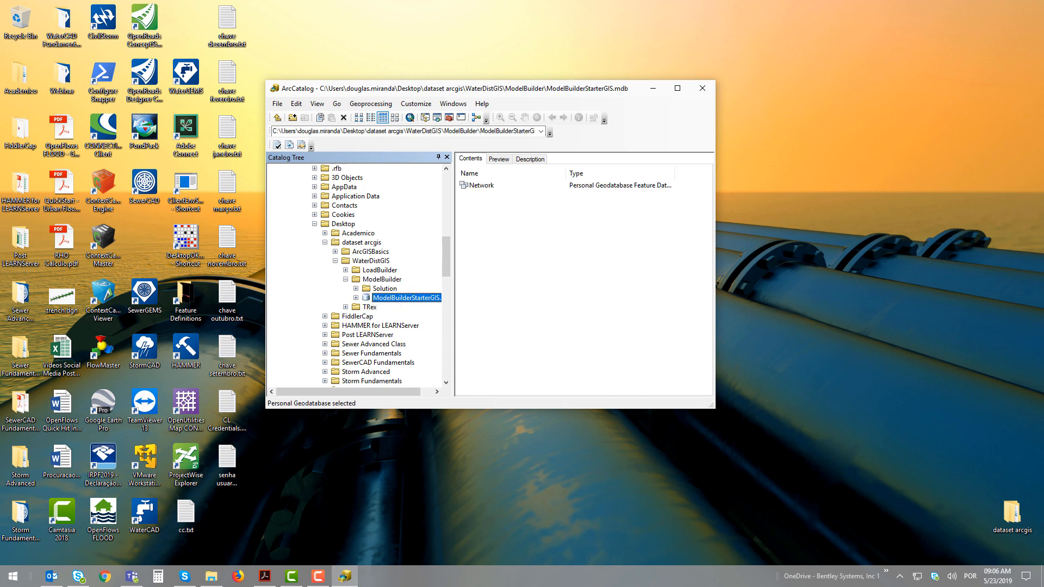
click(355, 298)
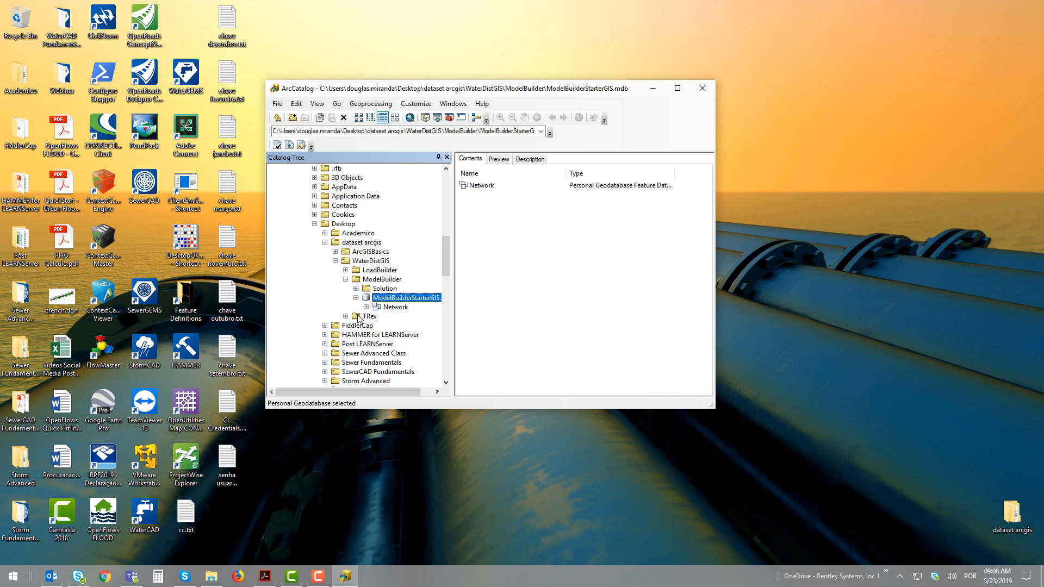
click(394, 307)
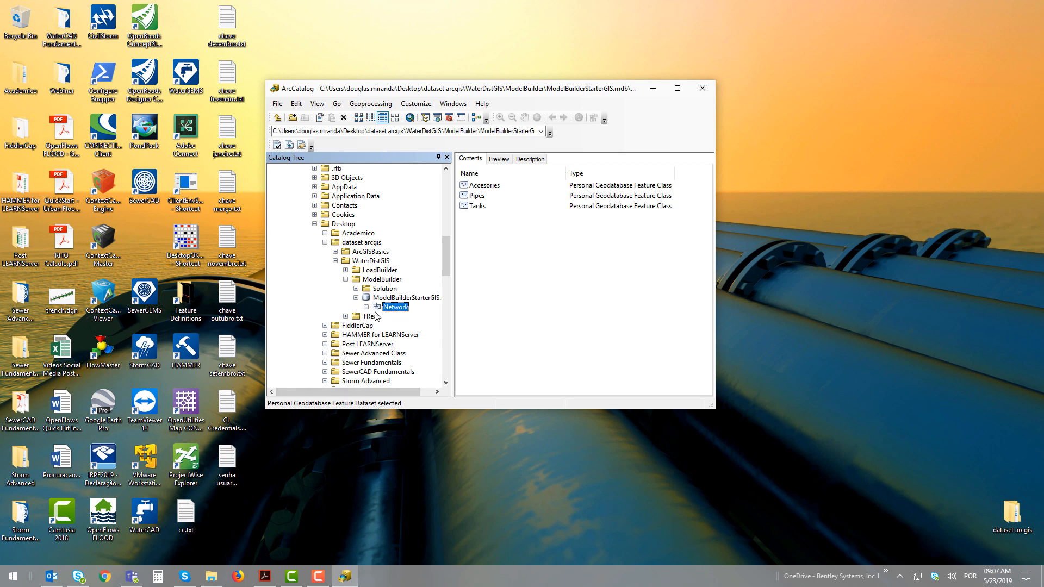
click(367, 308)
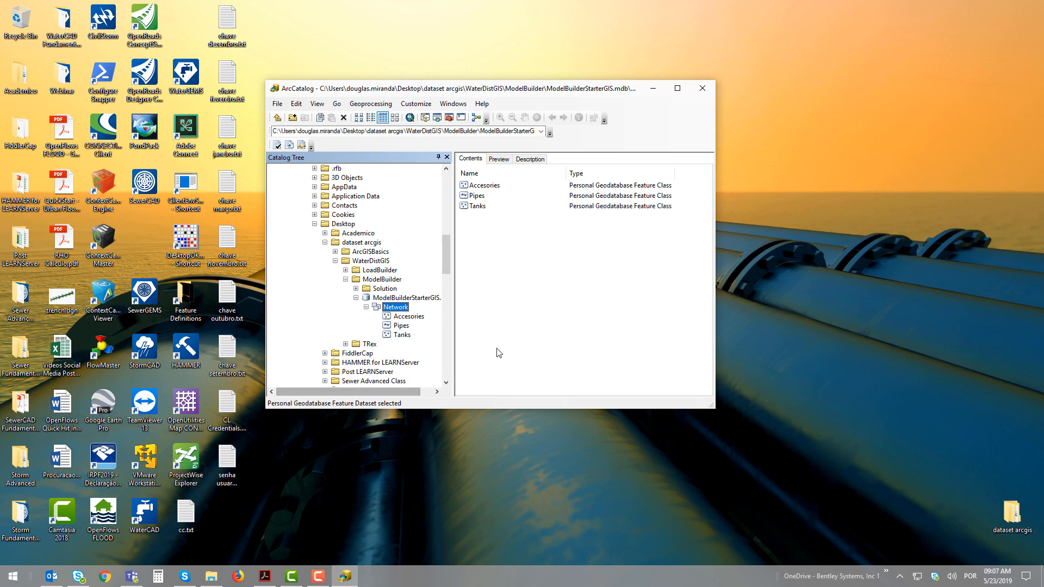
Preview the Accesories feature class as geography in an enlarged window, and as an attribute table
click(411, 320)
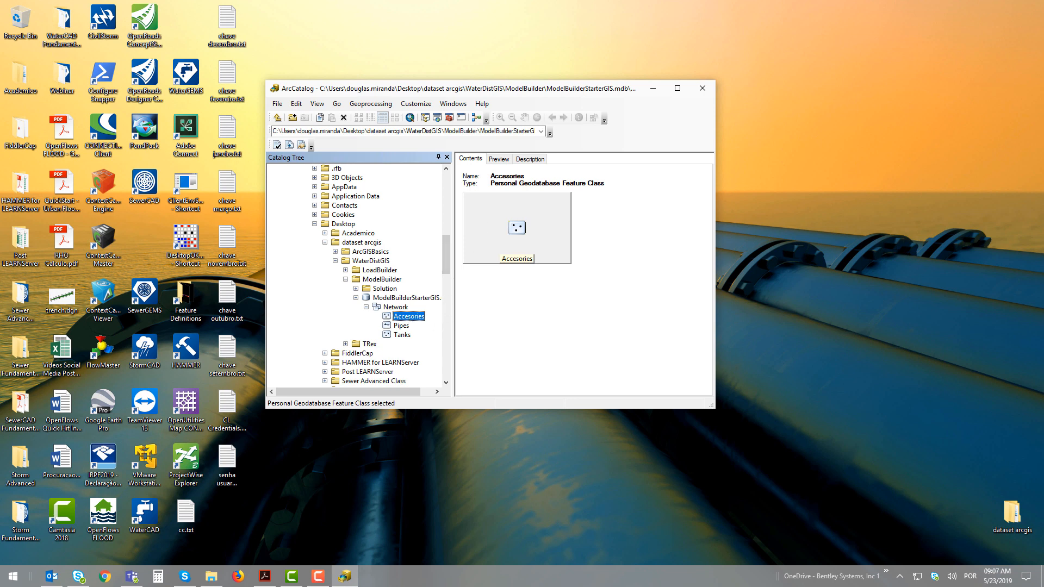
click(505, 159)
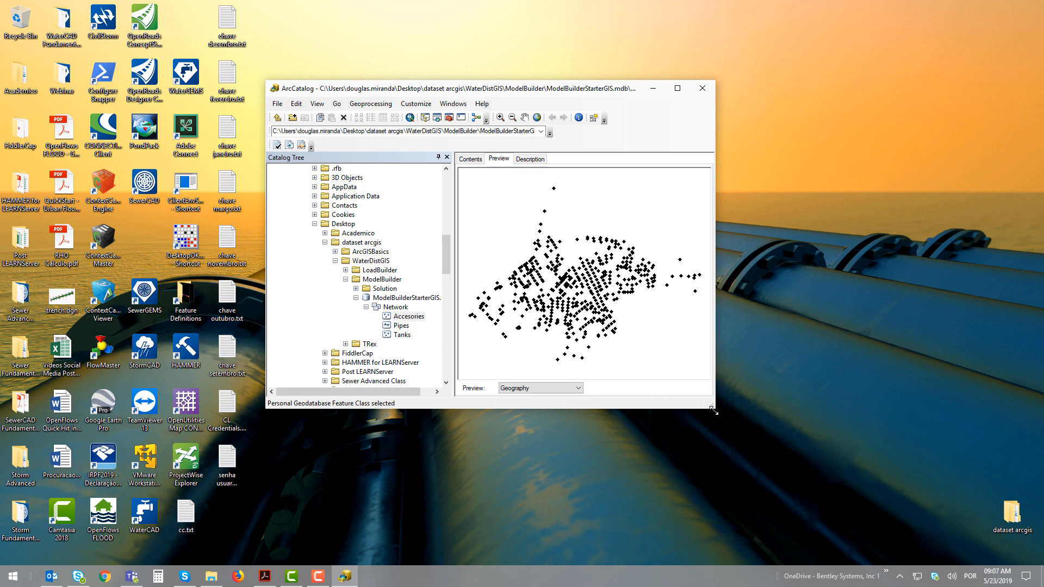
drag(713, 407, 807, 479)
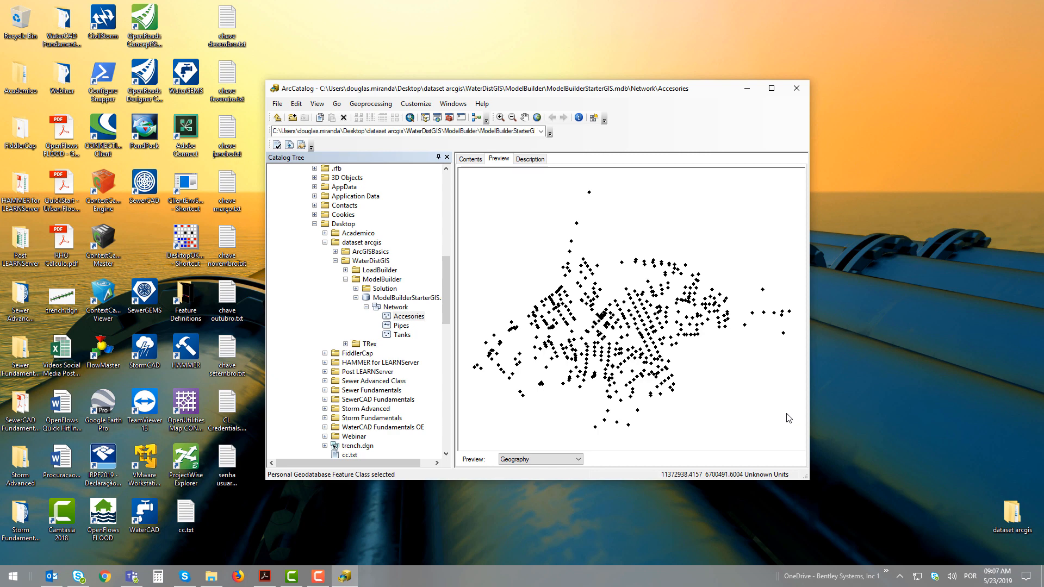
click(537, 461)
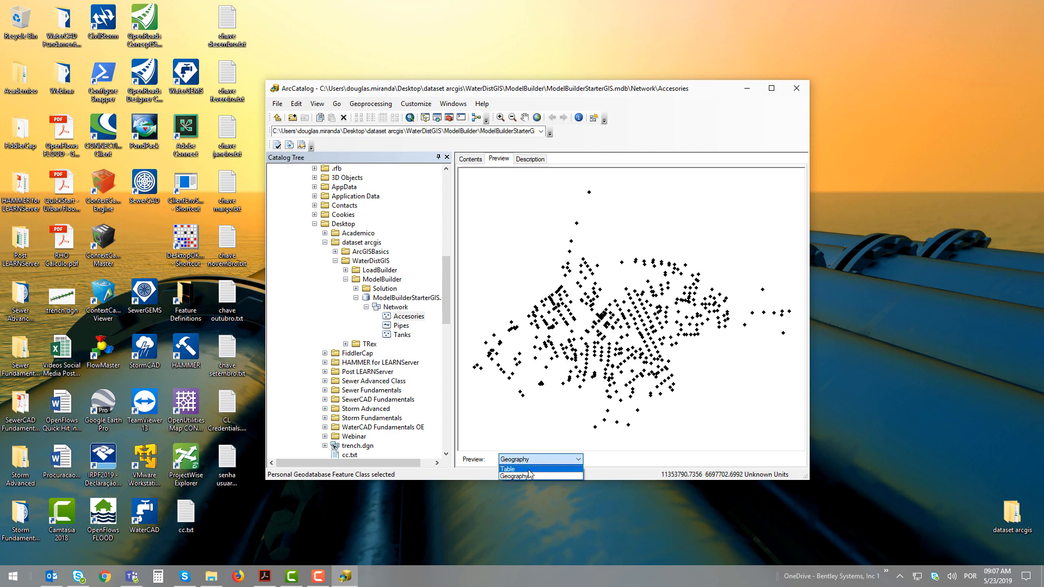
click(525, 470)
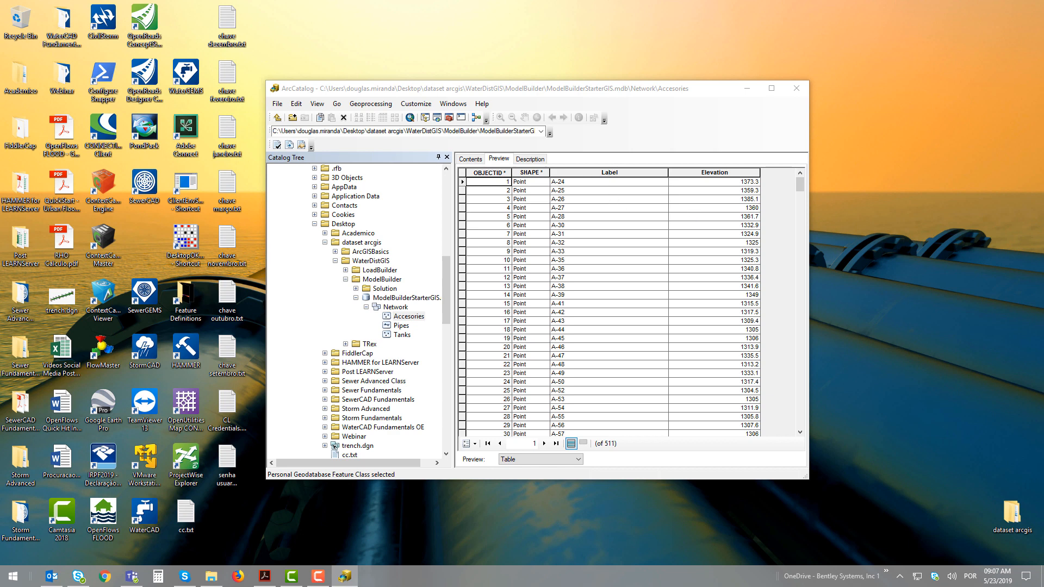
Preview the Pipes feature class as an attribute table and as geography
click(401, 327)
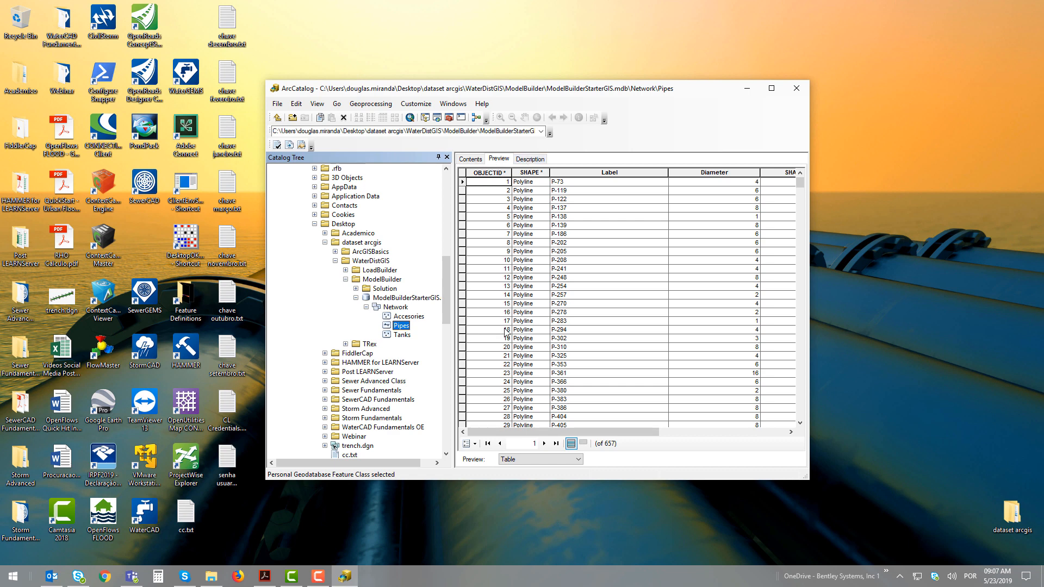
click(517, 459)
click(517, 476)
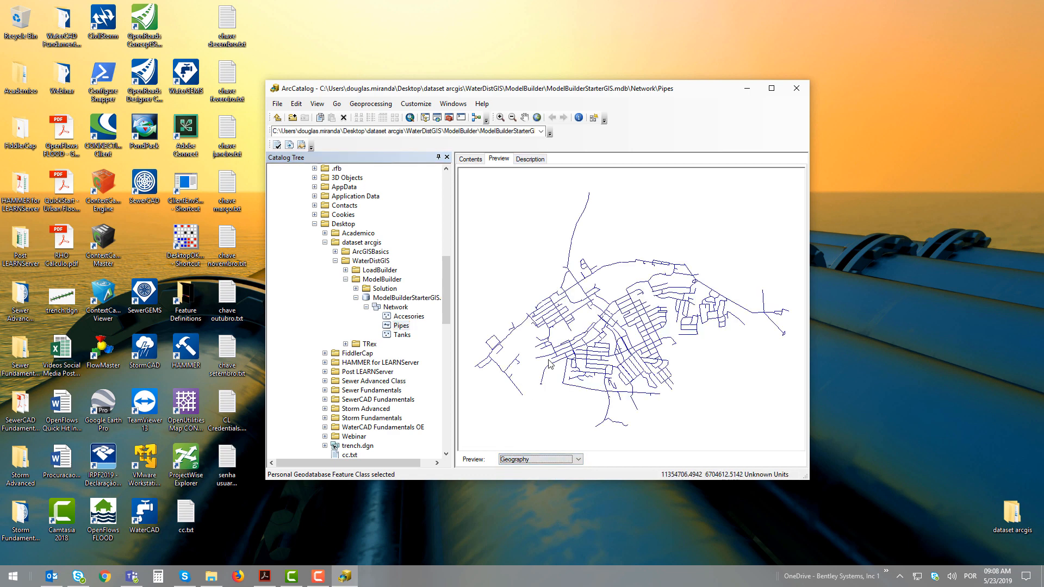
Preview the Tanks feature class as geography and as a table through its elevation columns, and close ArcCatalog
click(402, 334)
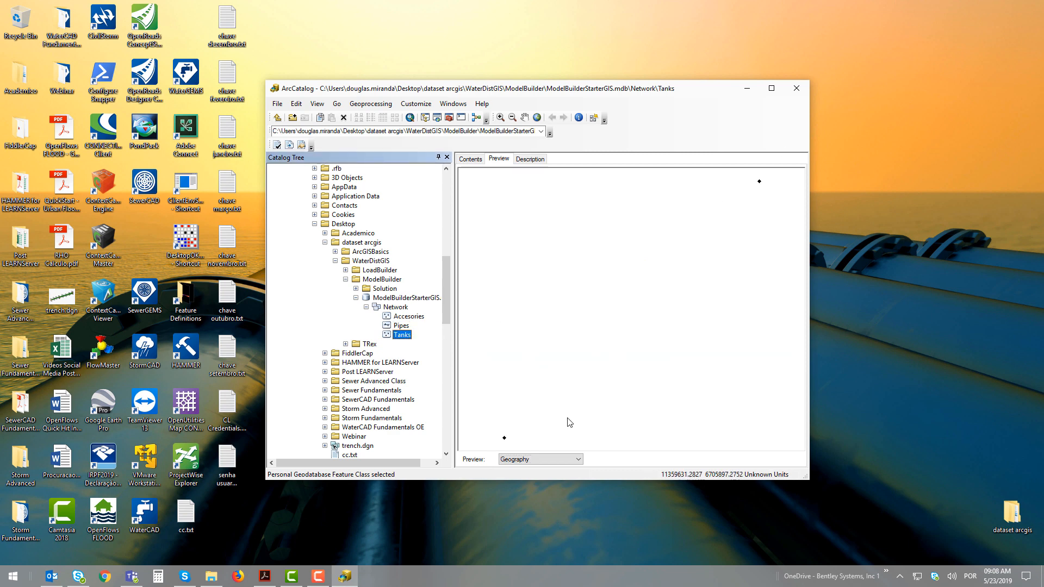
click(547, 459)
click(540, 469)
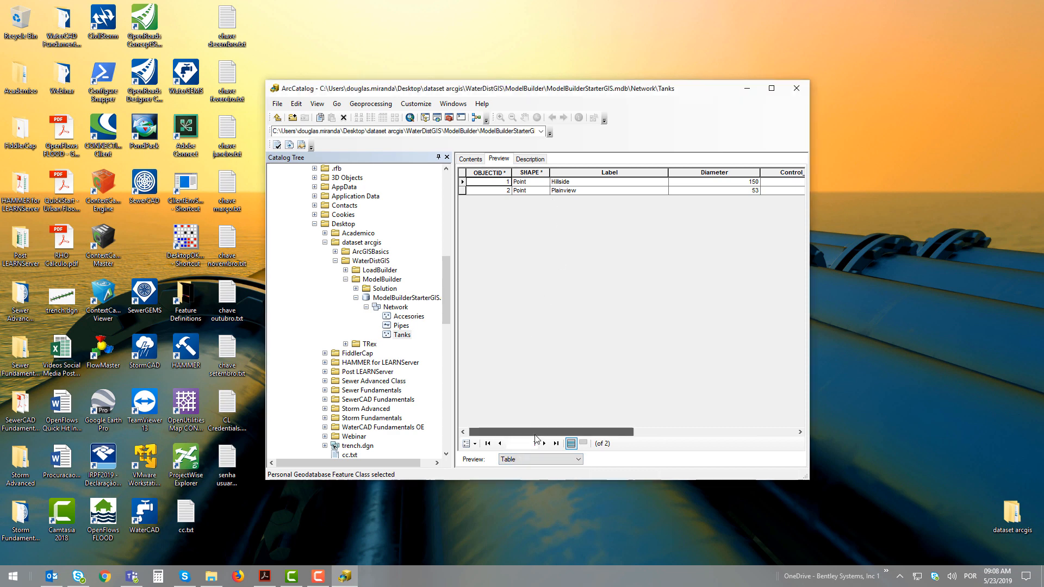
drag(538, 432, 672, 443)
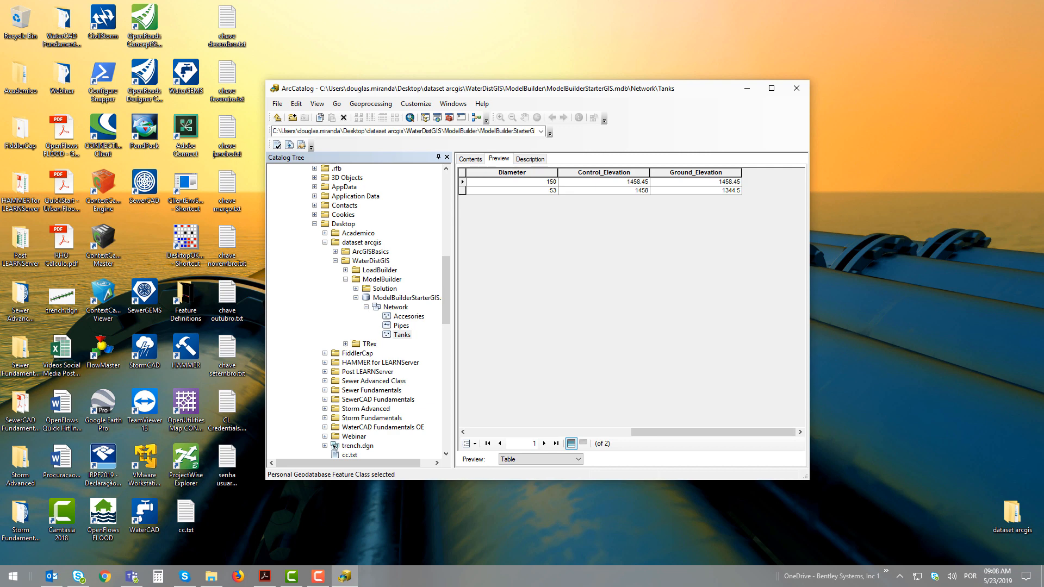
click(805, 89)
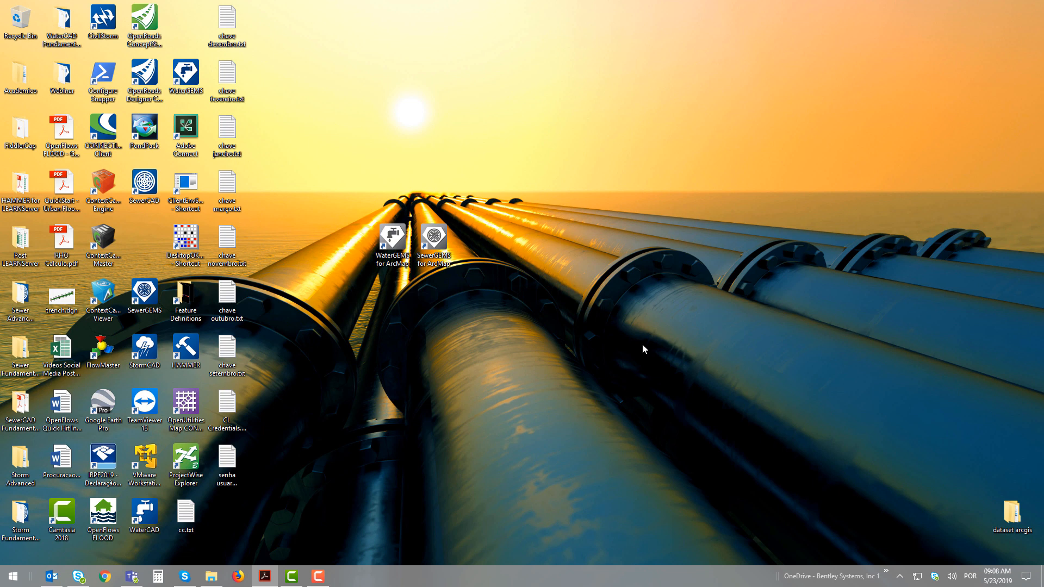
Launch WaterGEMS for ArcMap and create a new map from the Blank Map template
click(392, 239)
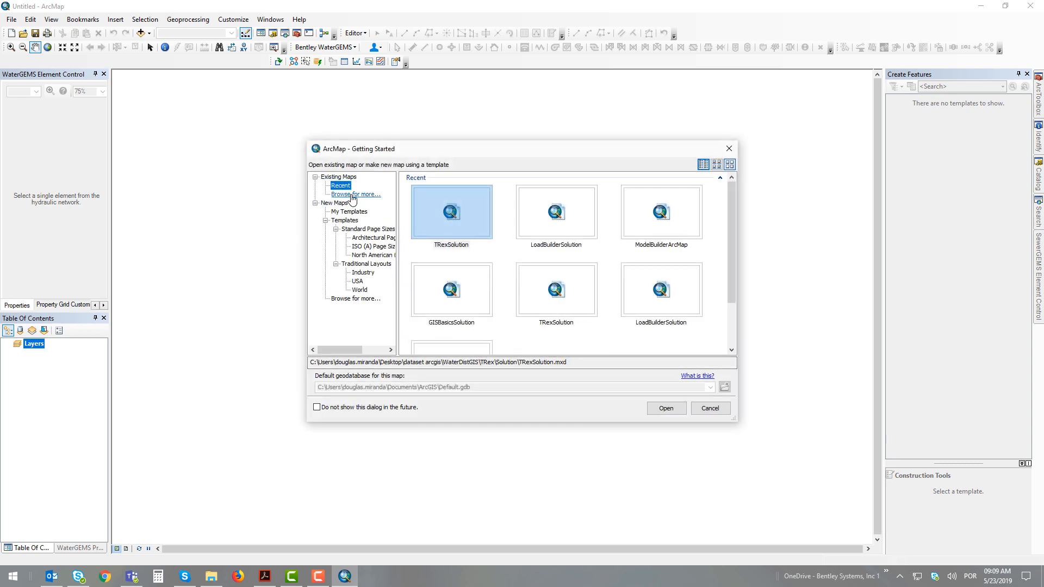
click(349, 212)
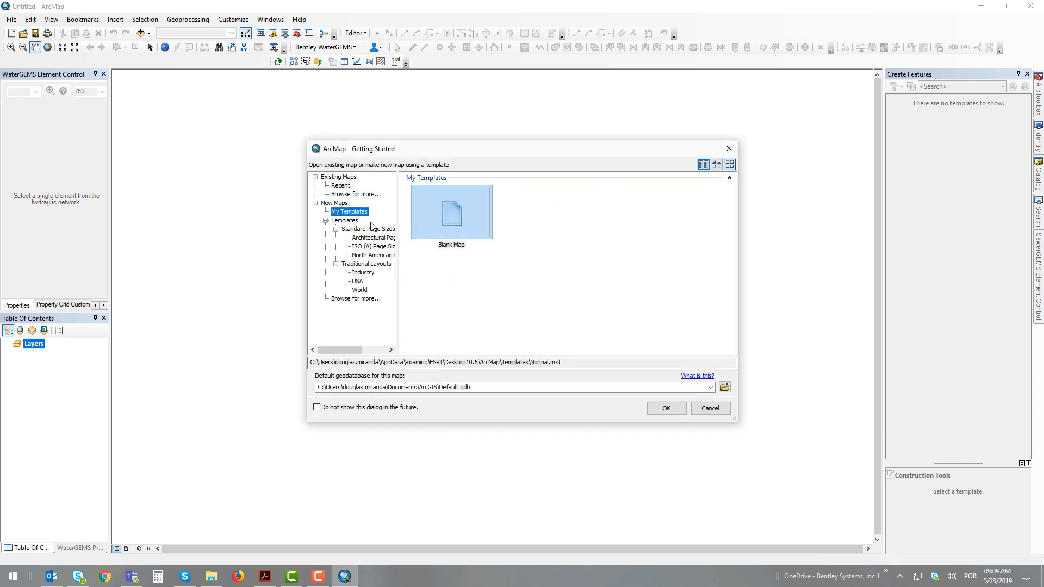
click(442, 228)
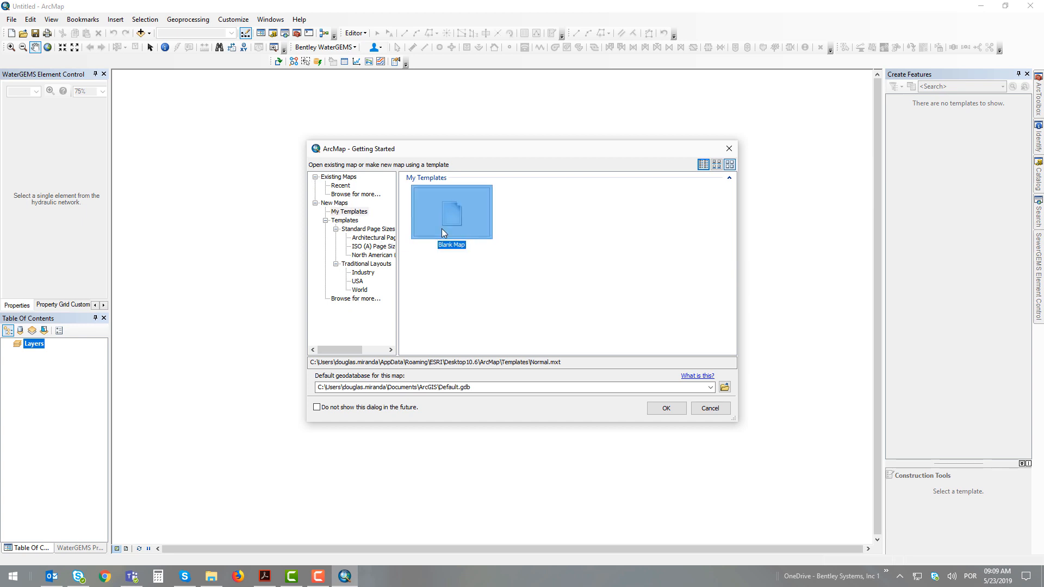
click(678, 413)
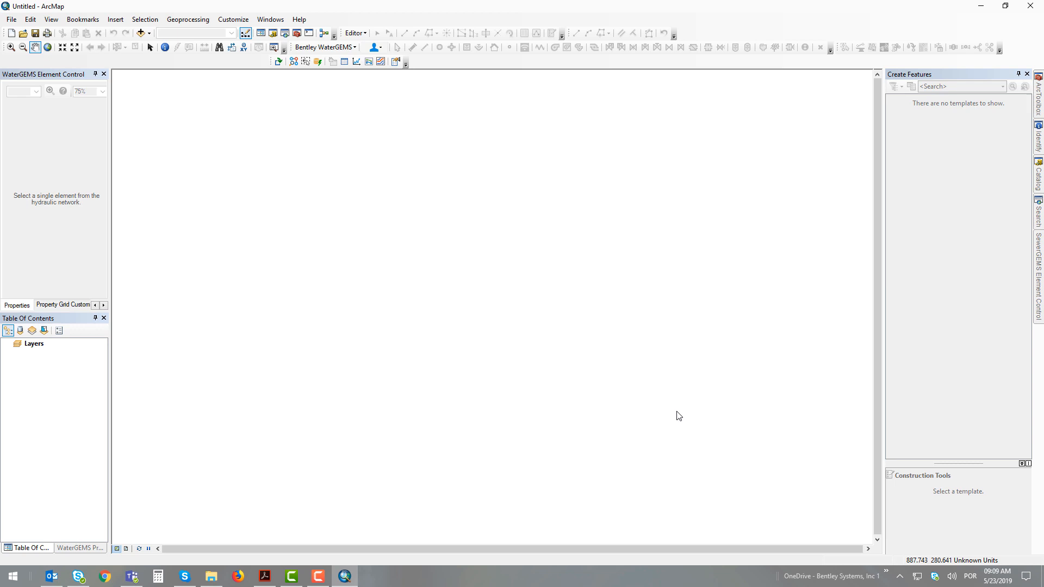
click(234, 18)
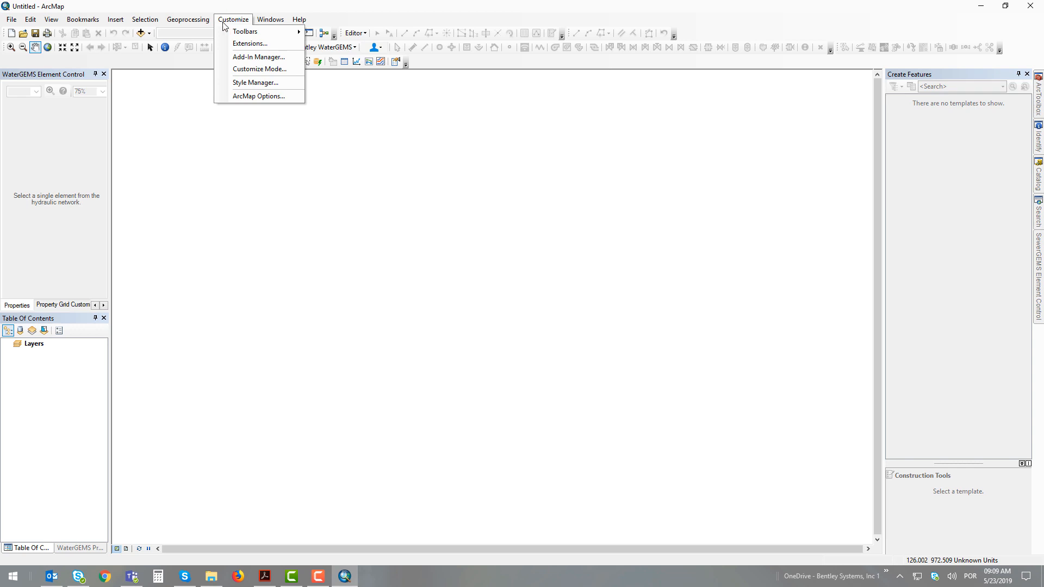
mouse_move(237, 34)
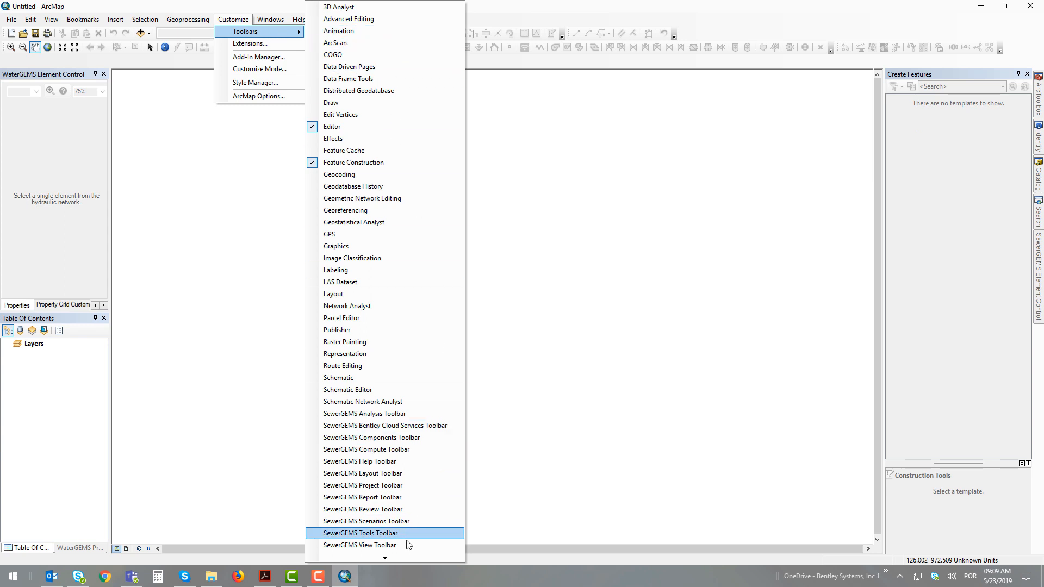
mouse_move(386, 557)
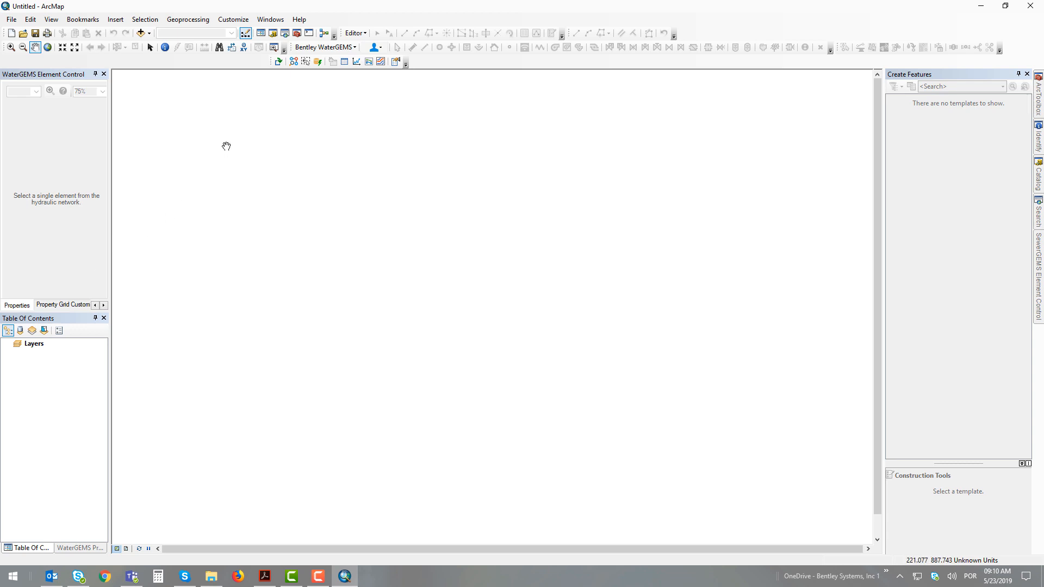
Add a new WaterGEMS hydraulic model and save it as "ModelBuilder Geodatabase Workshop" in the WaterDistGIS ModelBuilder folder
click(341, 47)
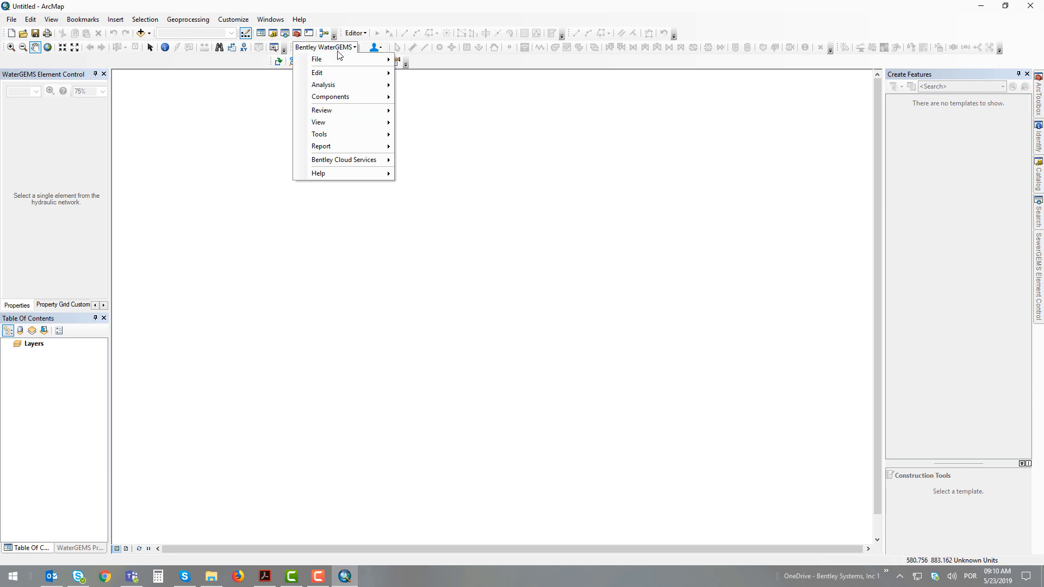
mouse_move(342, 63)
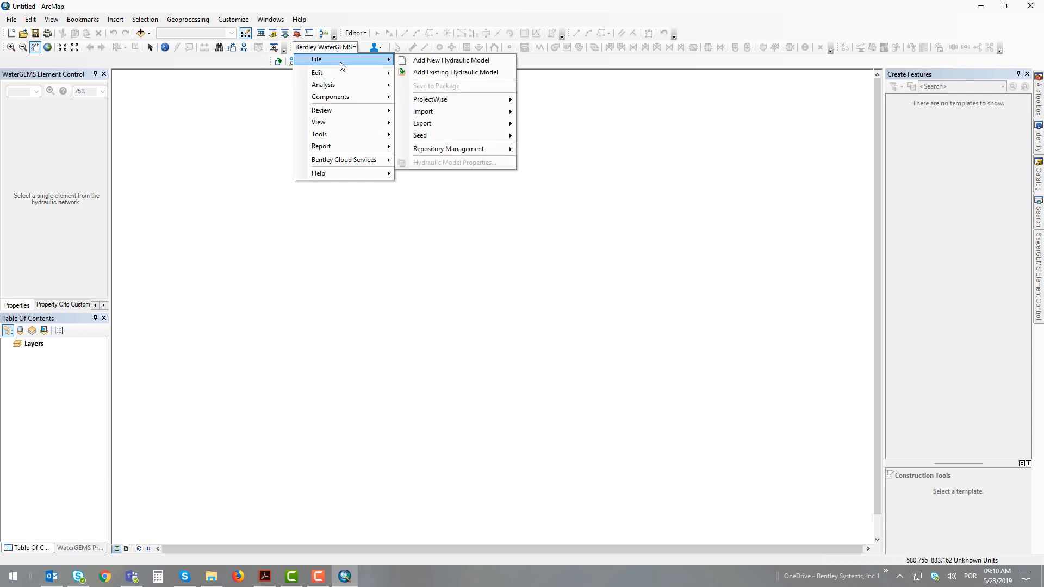
click(457, 61)
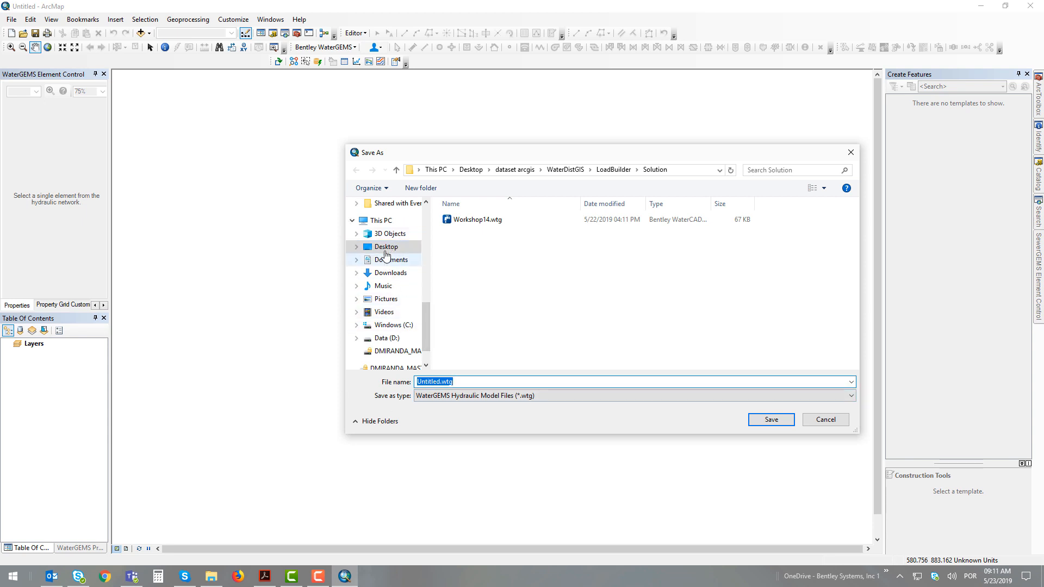
click(565, 172)
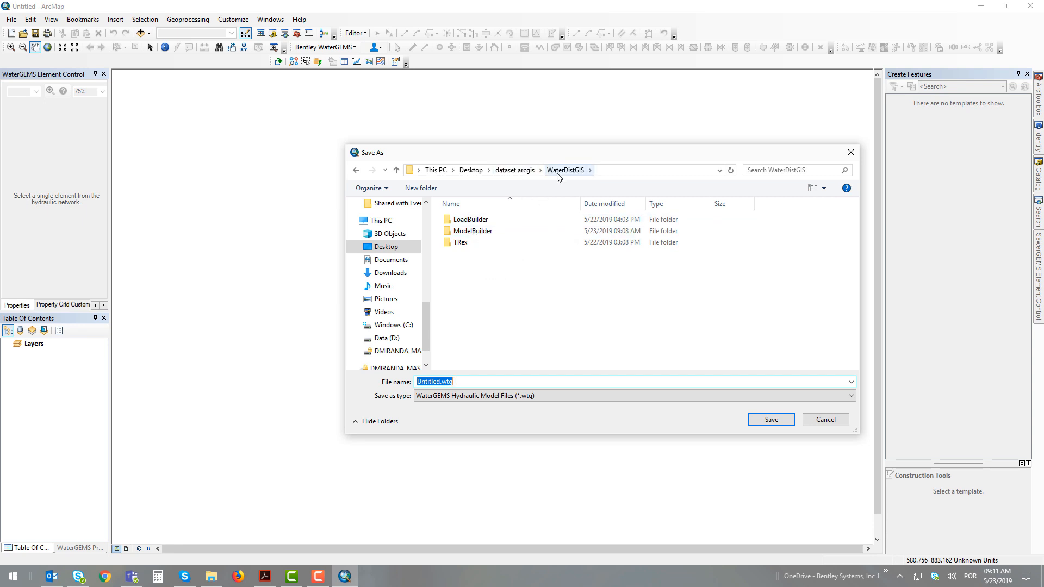
double_click(472, 231)
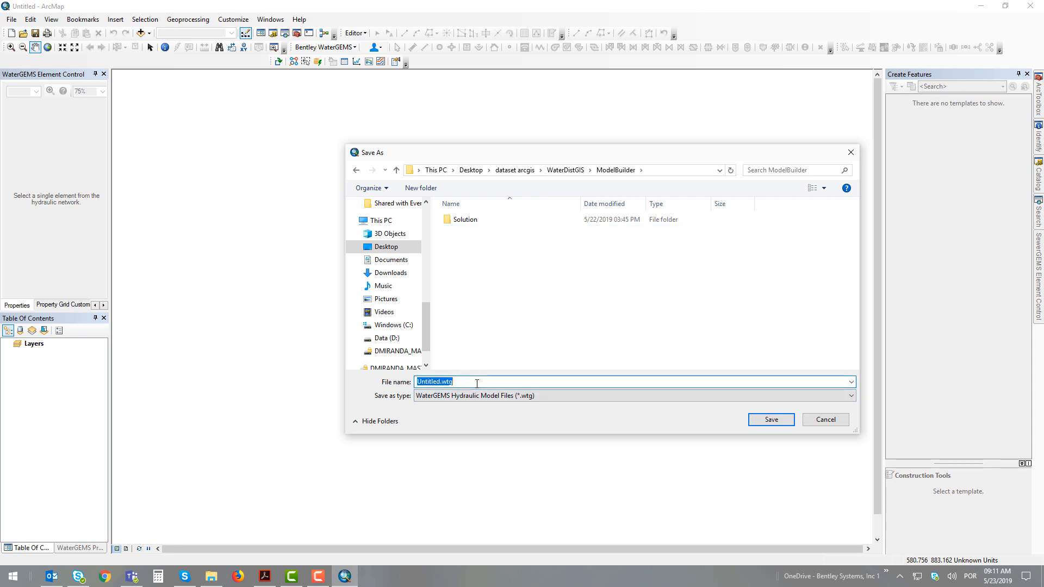
text(Model)
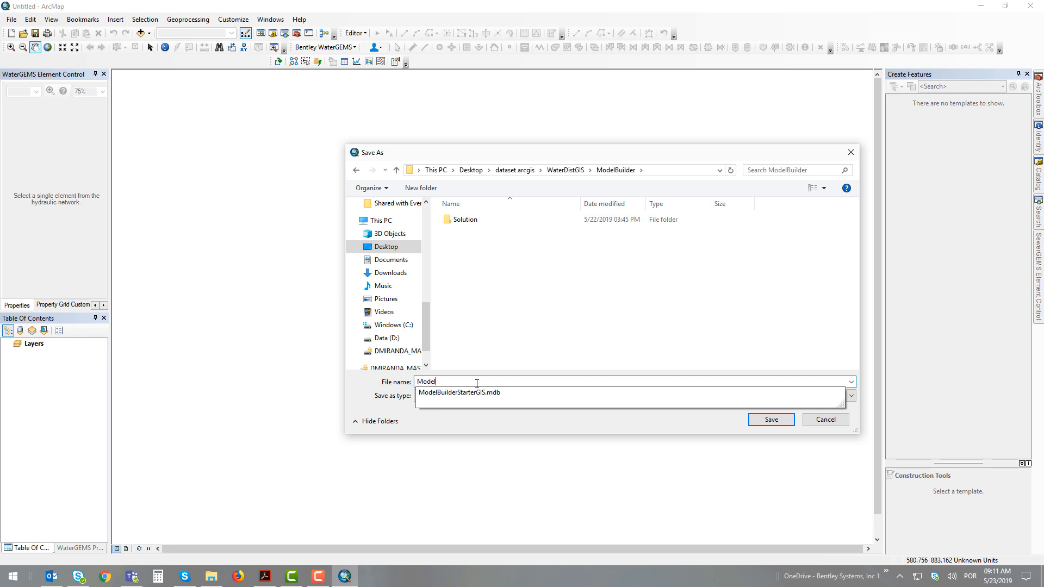
text(Builder Geo)
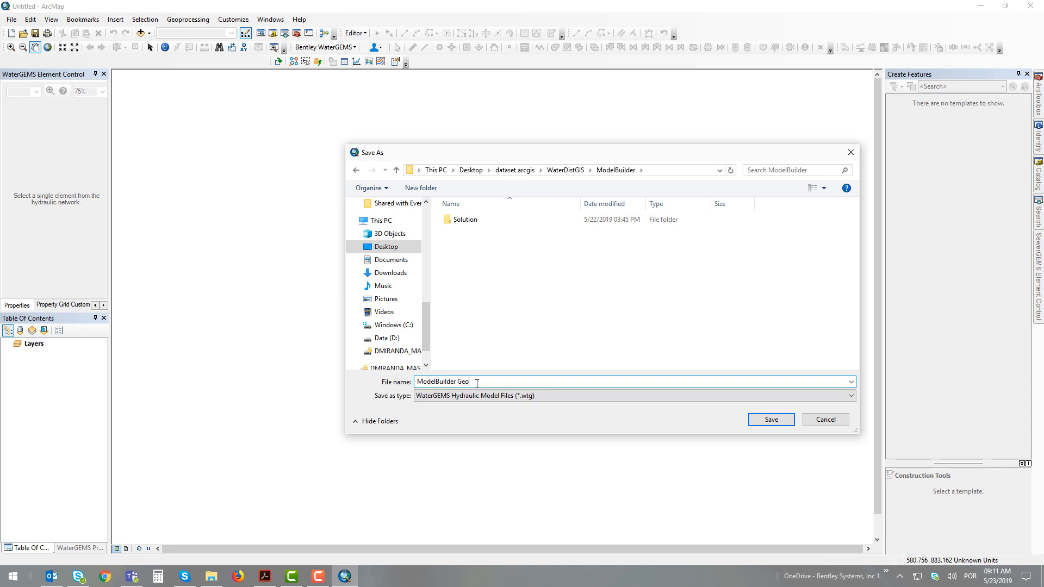
text(database Workshop)
click(772, 420)
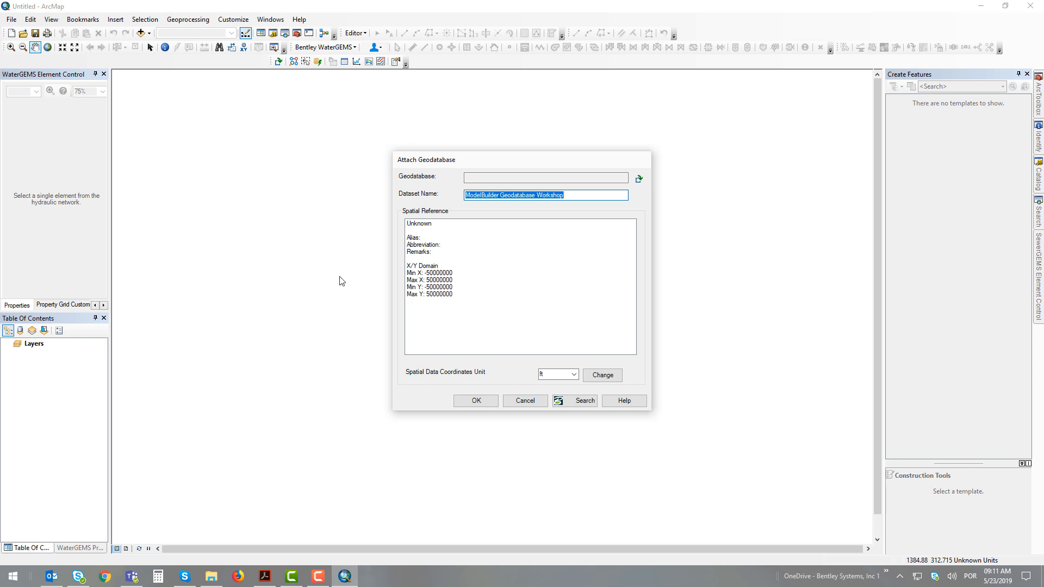
Create and attach an Access geodatabase named "ModelBuilder Geodatabase Workshop" with ft coordinate units, and decline change tracking for the hydraulic model
drag(494, 162, 479, 186)
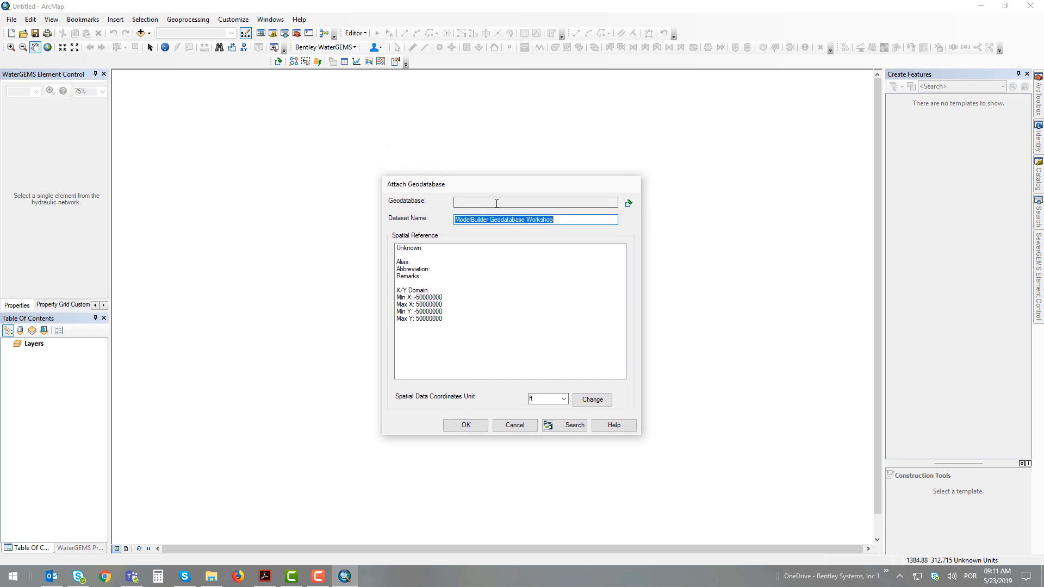
click(629, 205)
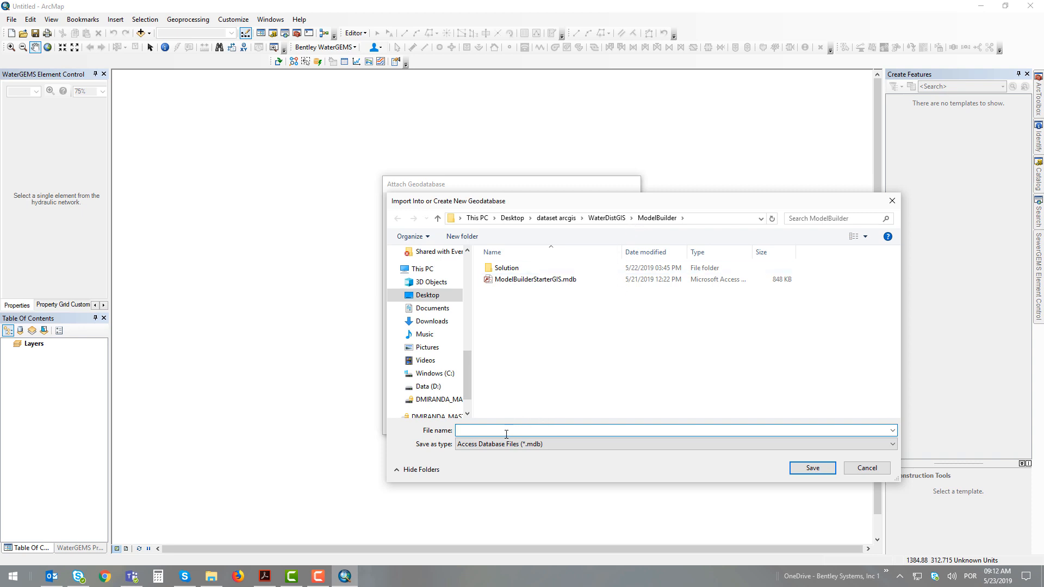
text(ModelB)
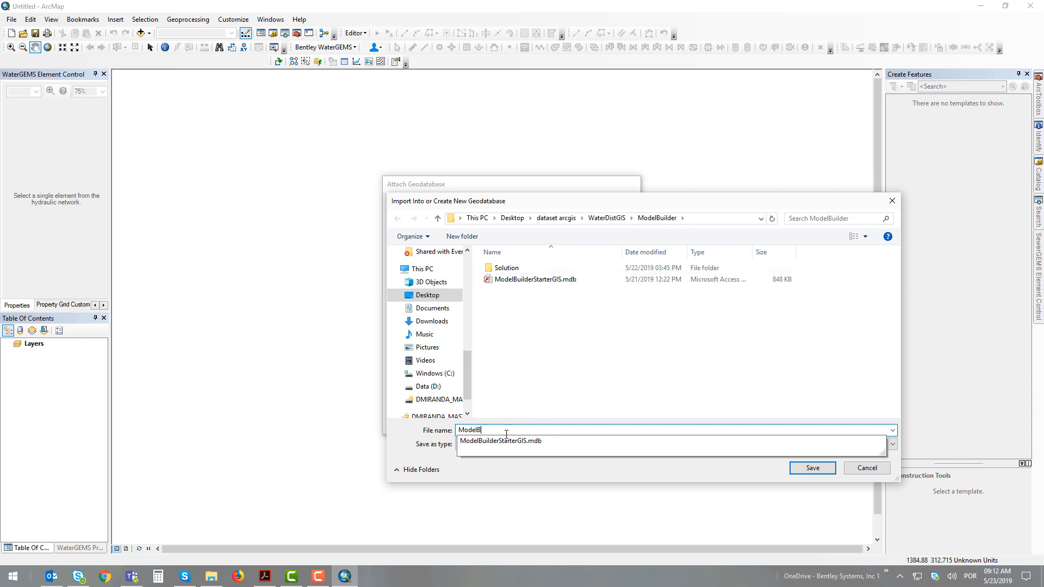
text(uilder Geodatabase)
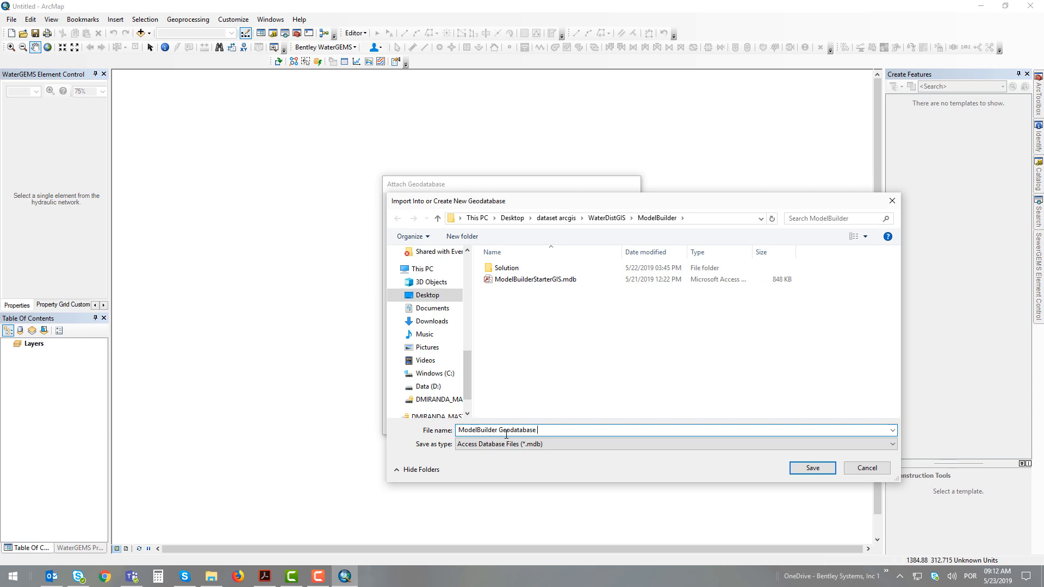
text( Workshop)
click(812, 468)
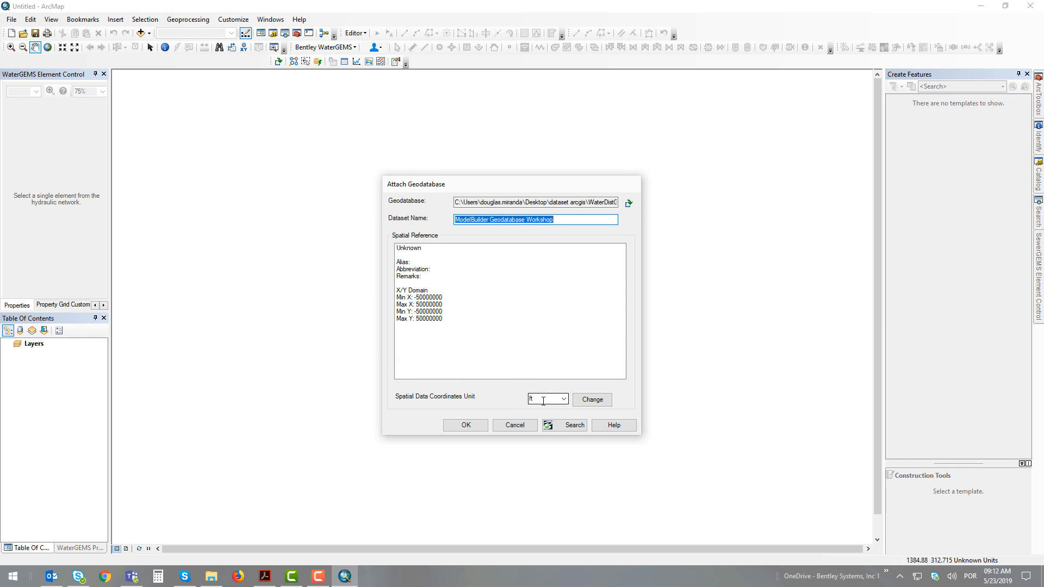
click(468, 429)
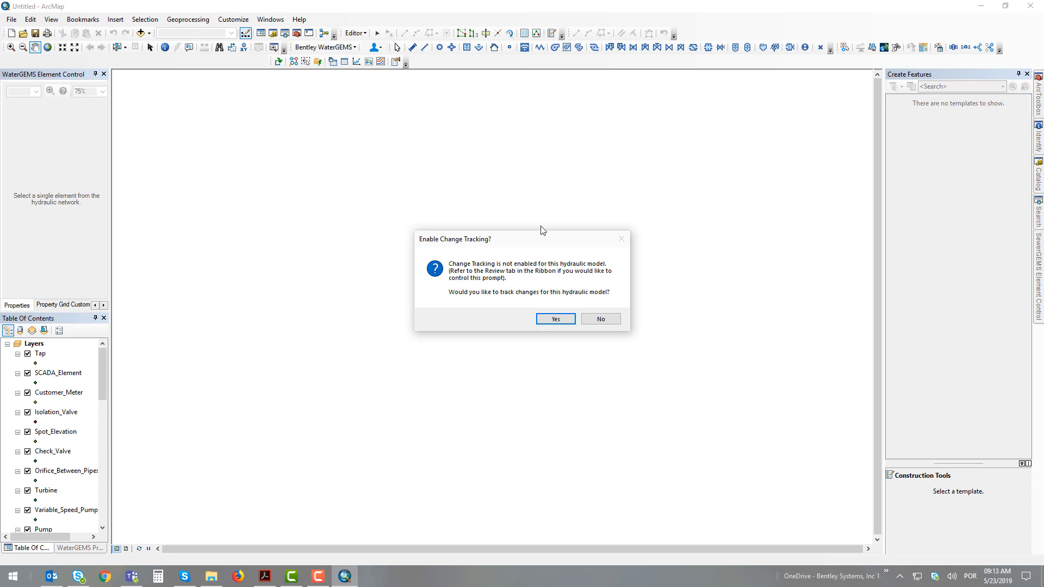
drag(532, 237, 505, 217)
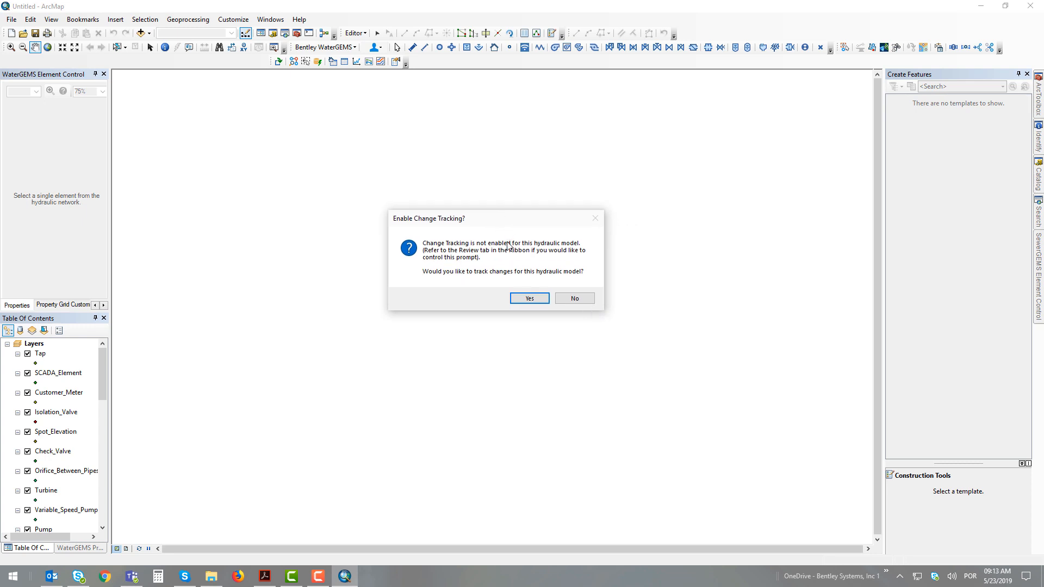
click(574, 299)
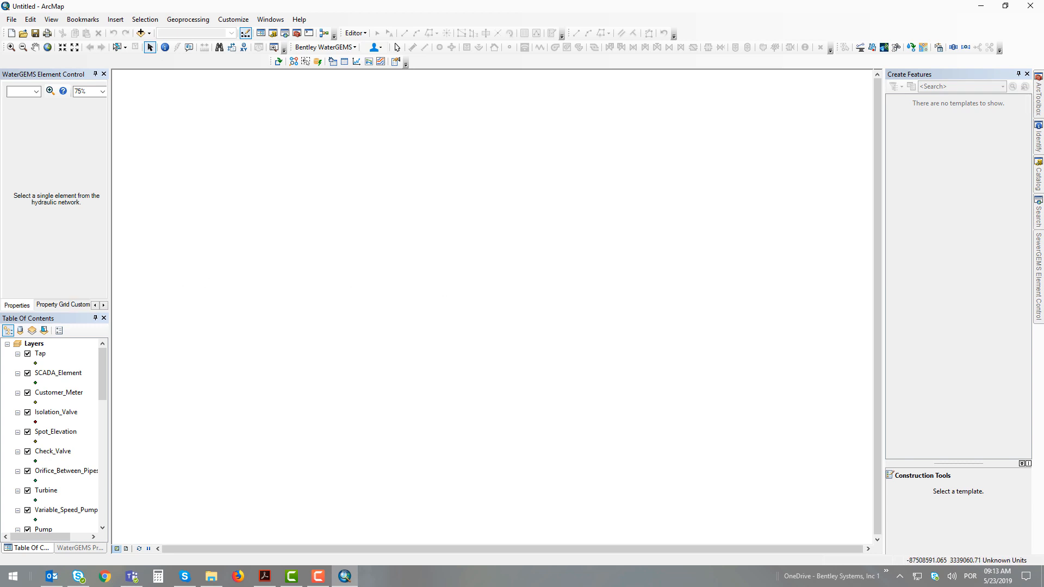
Open the WaterGEMS ModelBuilder tool and start a new ModelBuilder connection
click(348, 48)
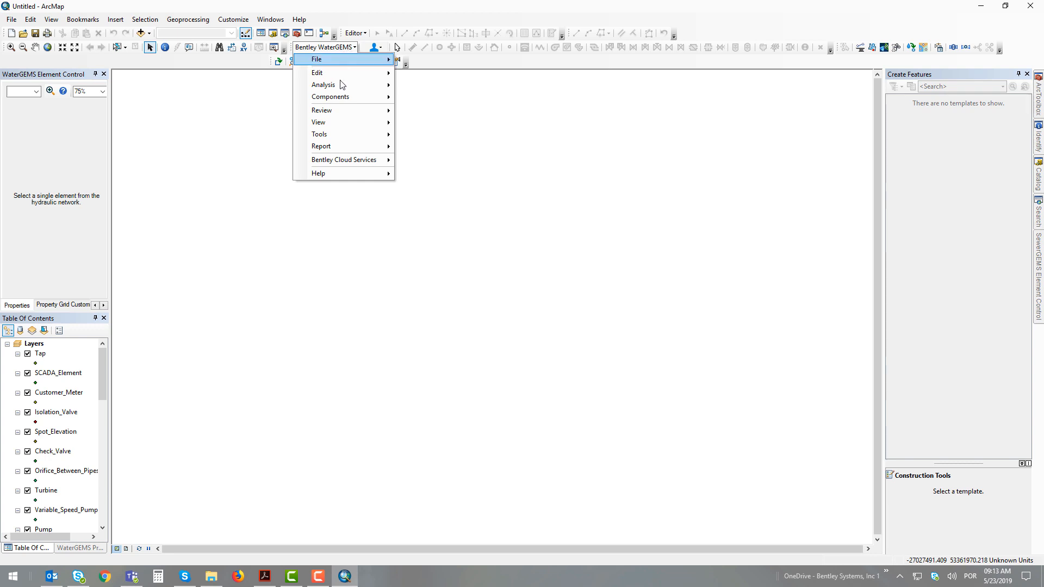
mouse_move(335, 135)
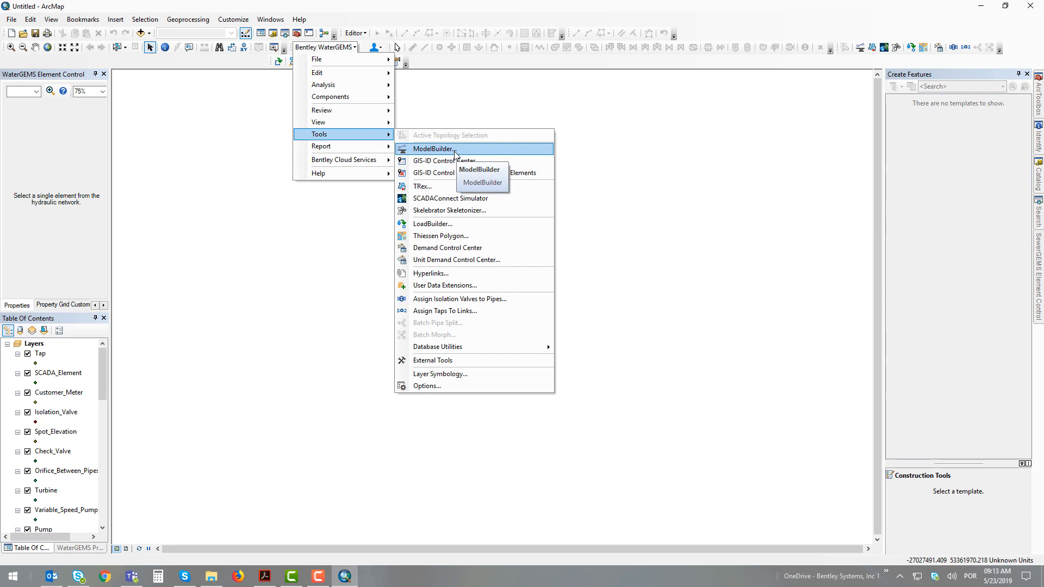
click(861, 61)
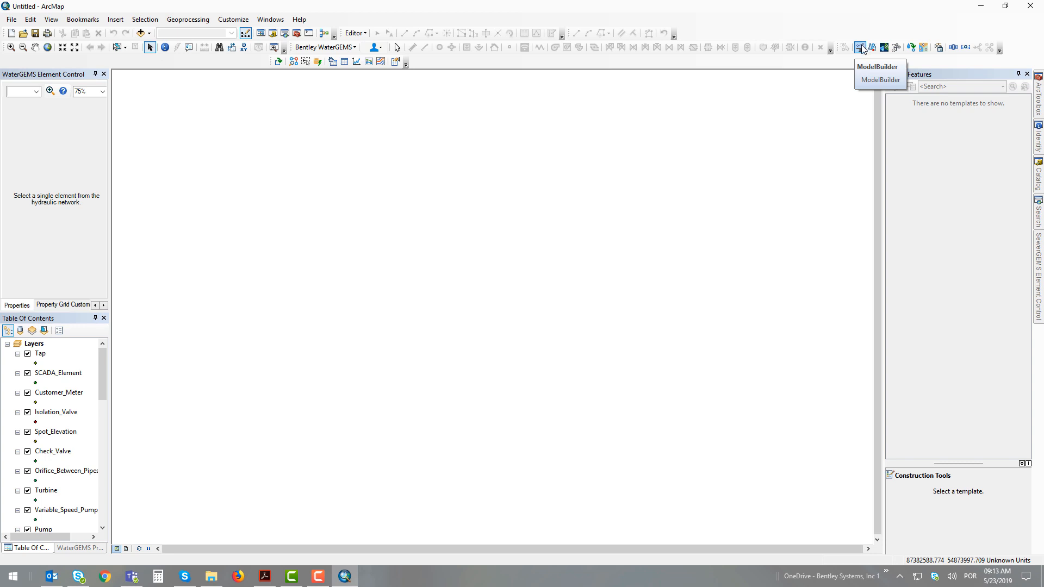
click(860, 47)
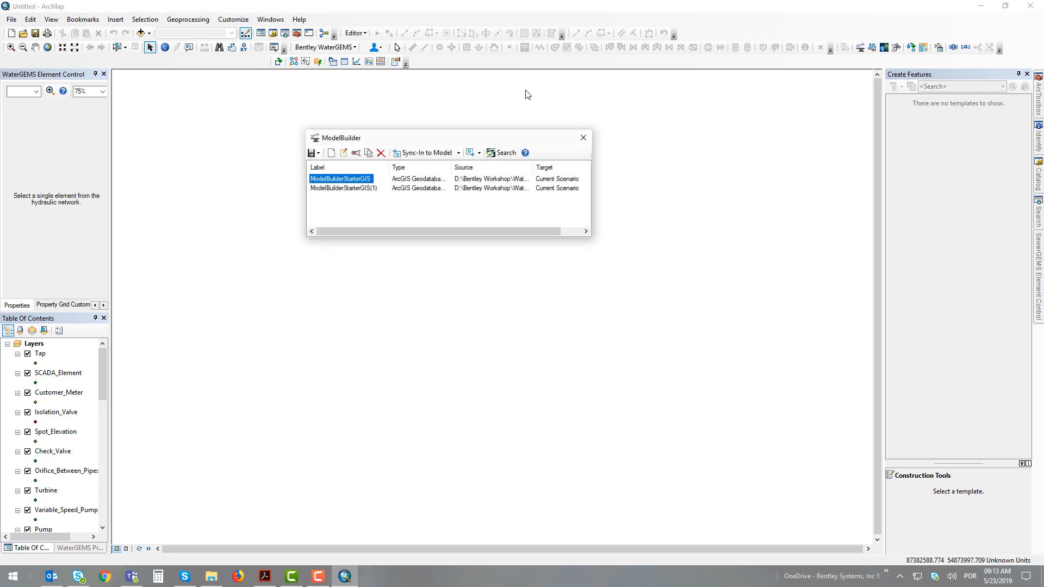
drag(421, 140, 456, 191)
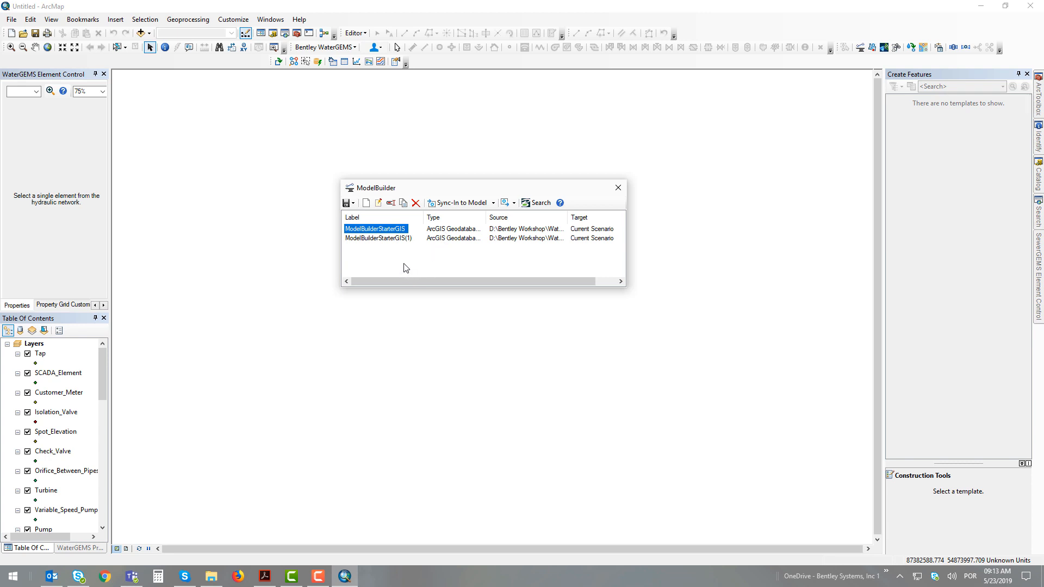
drag(431, 188, 439, 163)
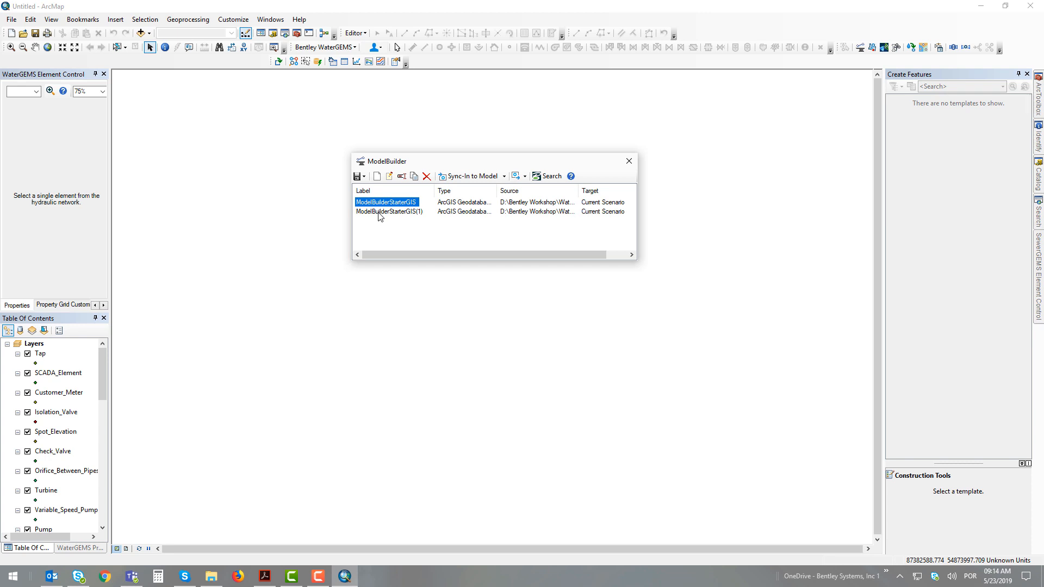
click(377, 178)
drag(388, 173, 374, 156)
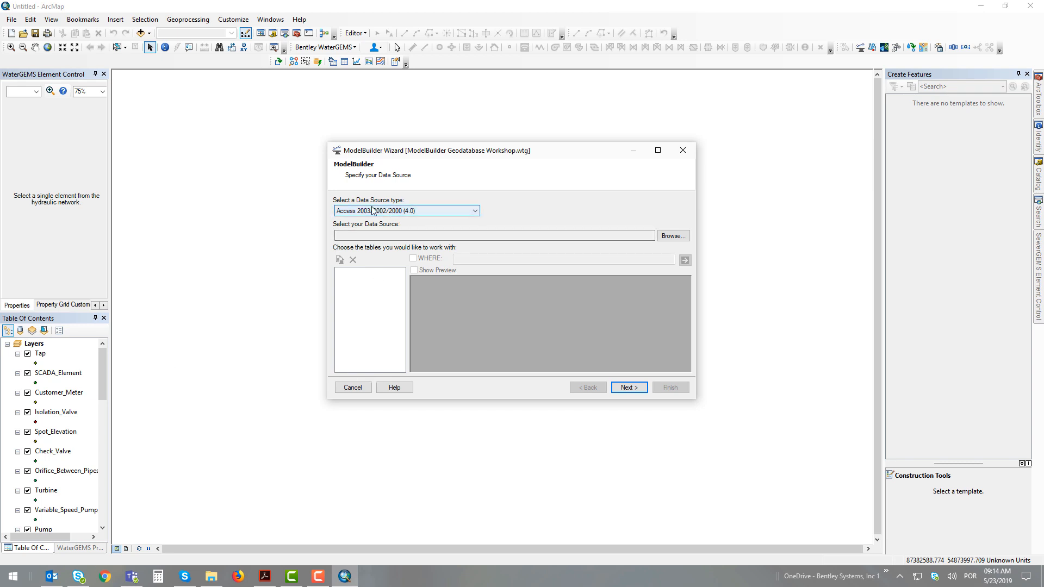
Set the data source type to ArcGIS Geodatabase Features and load Accesories, Pipes and Tanks from the Network dataset of ModelBuilderStarterGIS.mdb
click(396, 214)
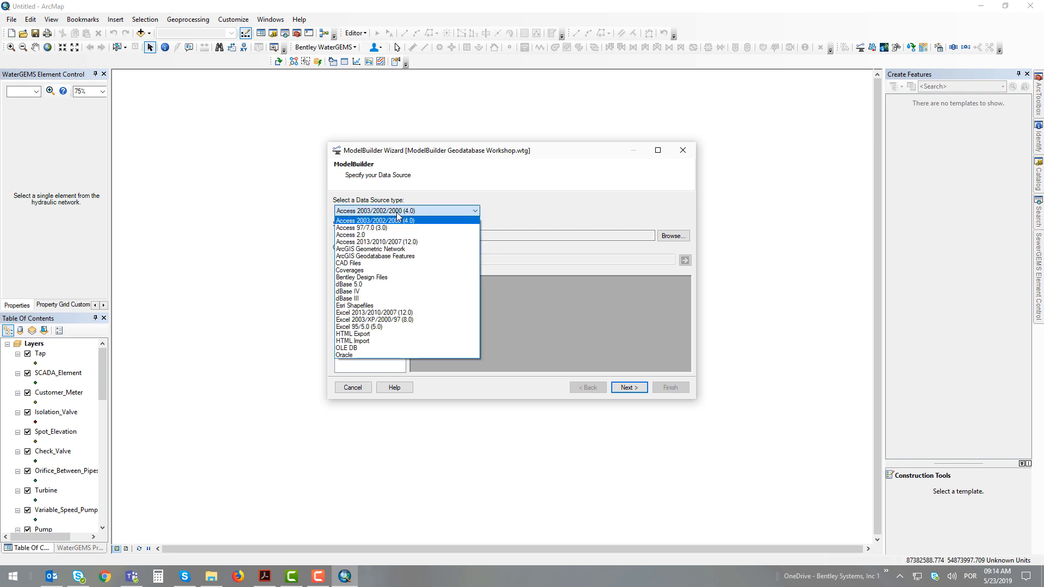
click(401, 256)
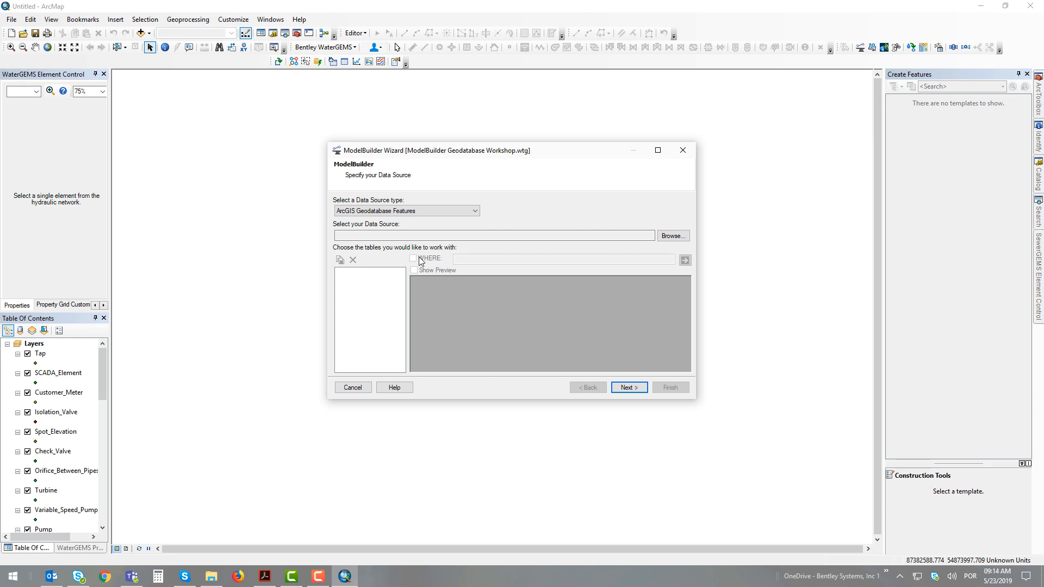
click(673, 236)
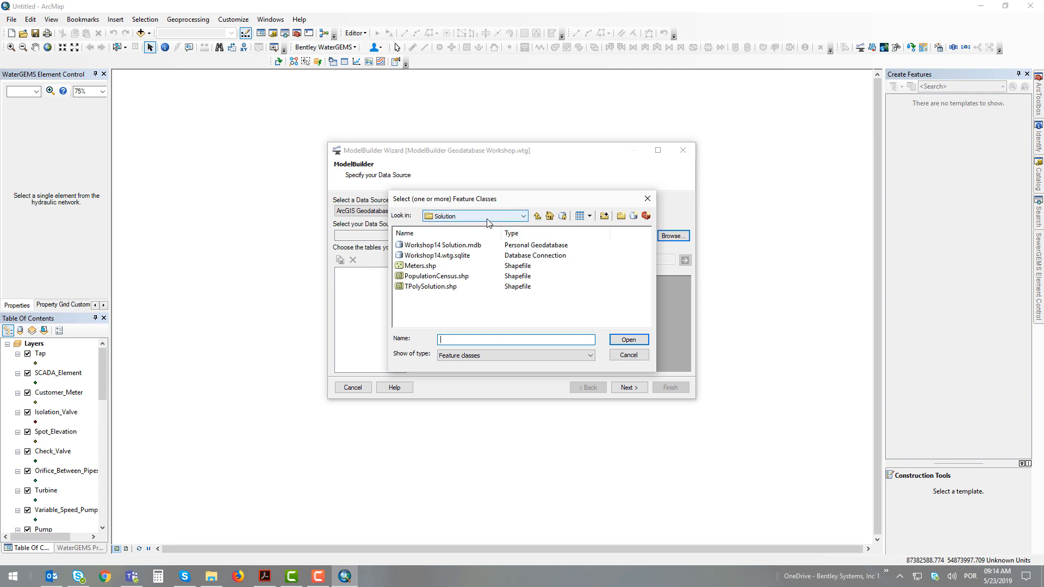
click(487, 218)
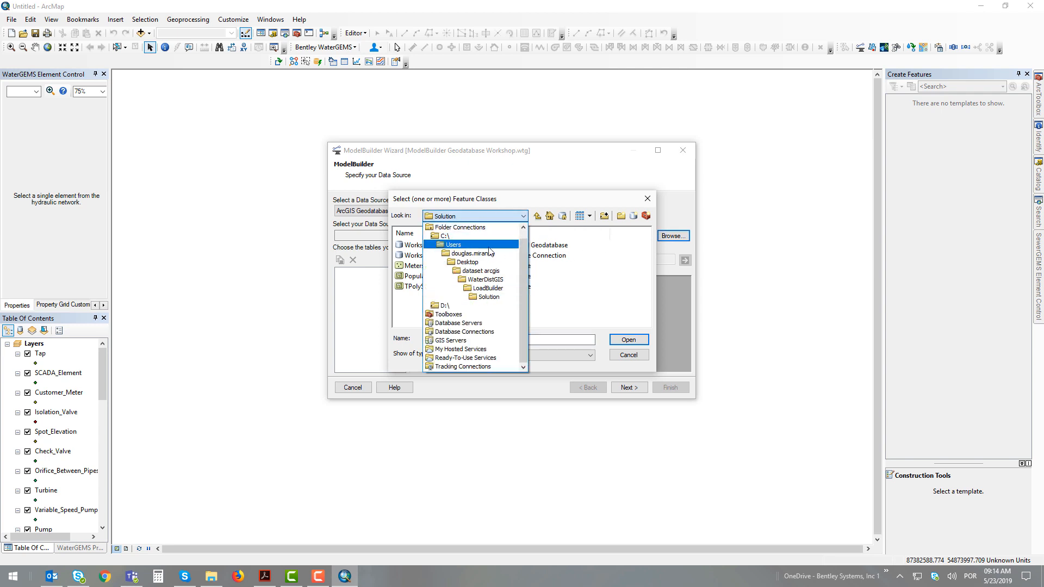
click(489, 281)
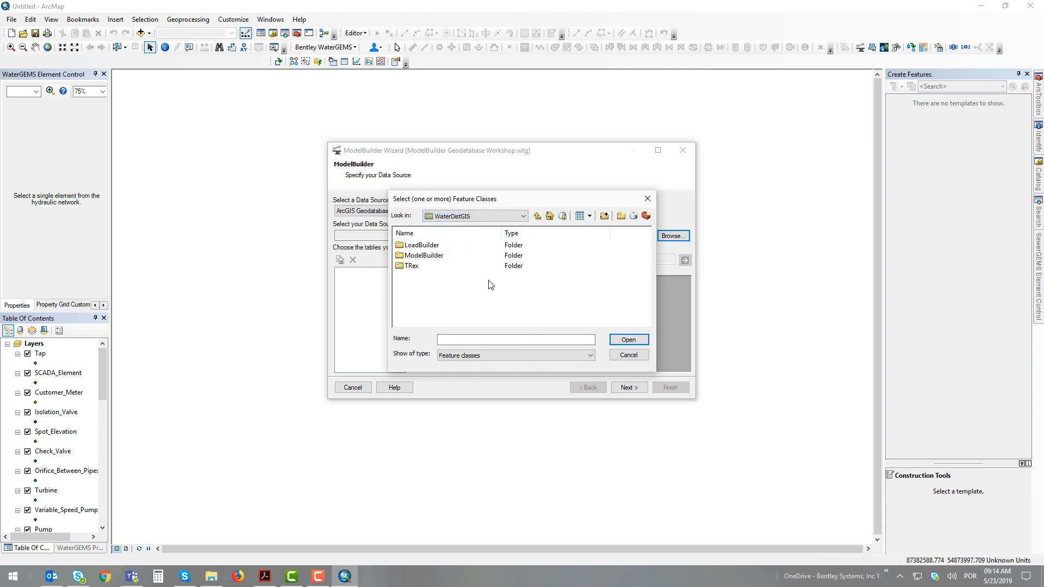
double_click(433, 257)
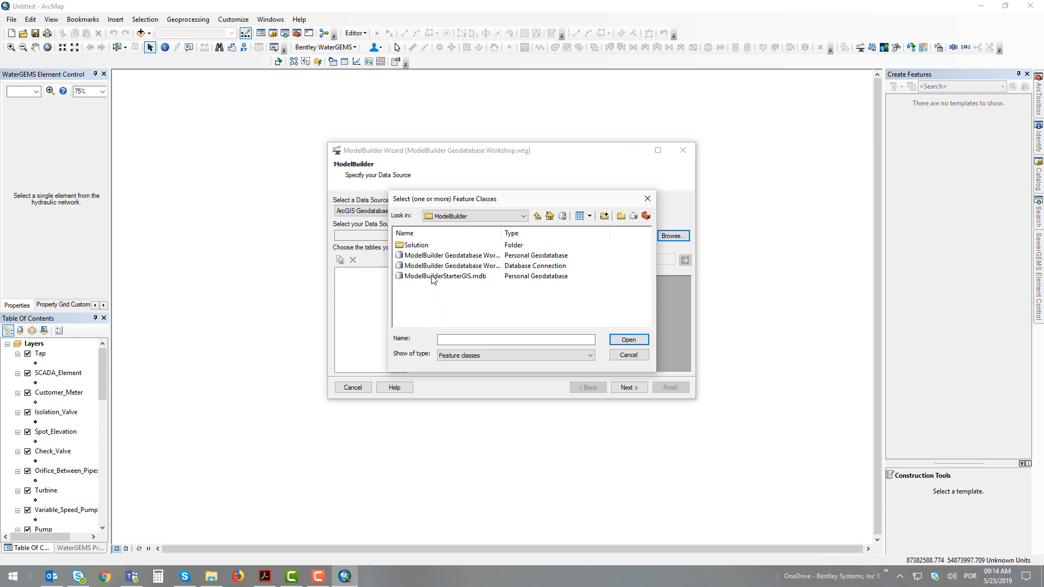
click(432, 278)
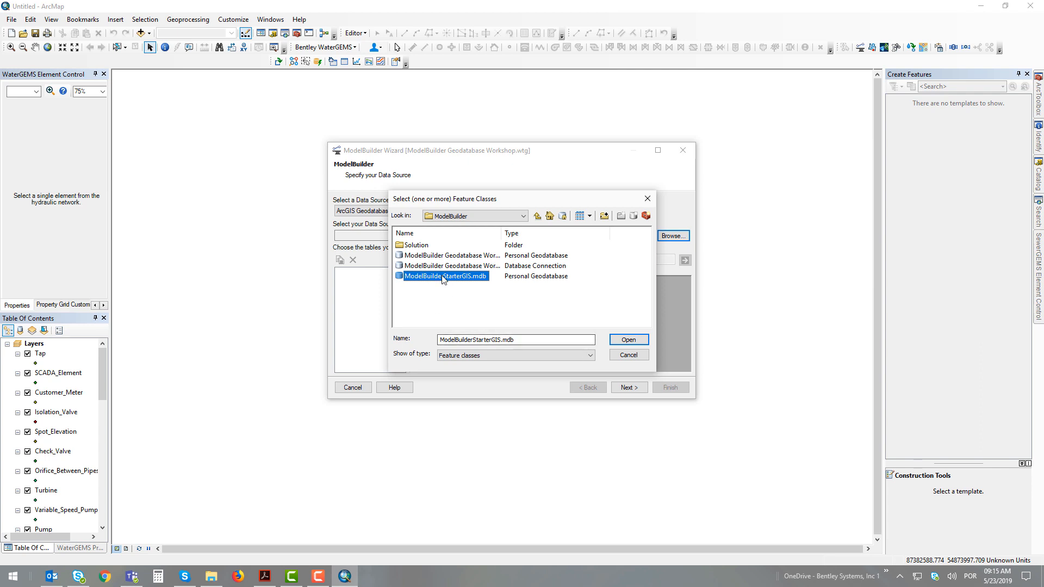
double_click(441, 276)
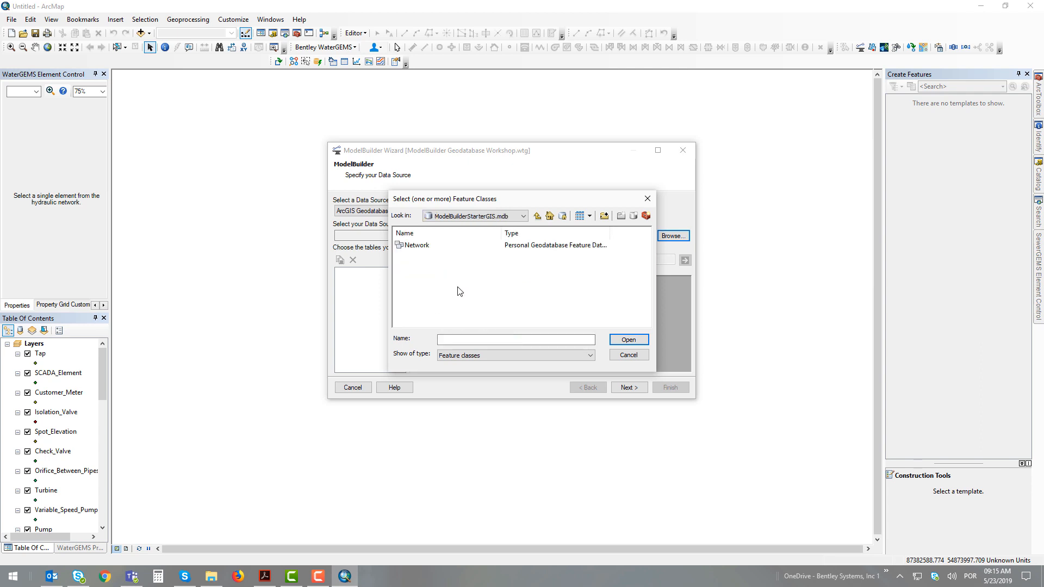
double_click(424, 249)
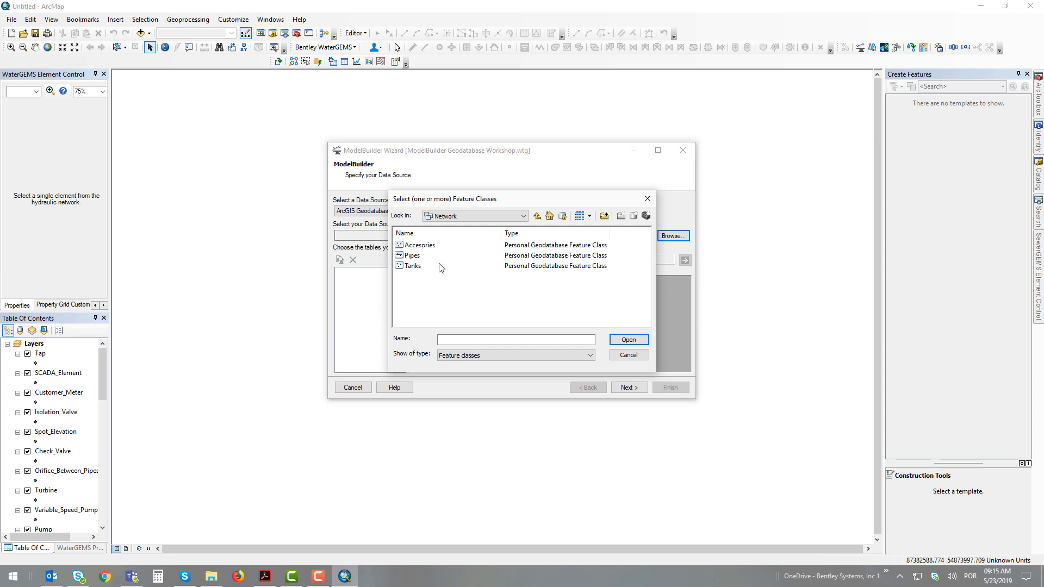
drag(446, 293, 407, 249)
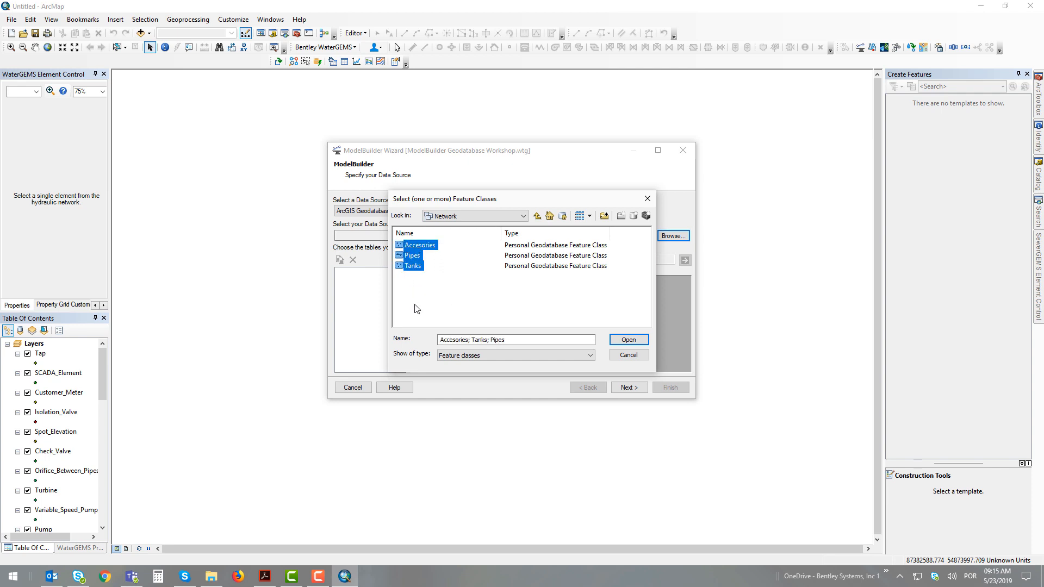
click(629, 340)
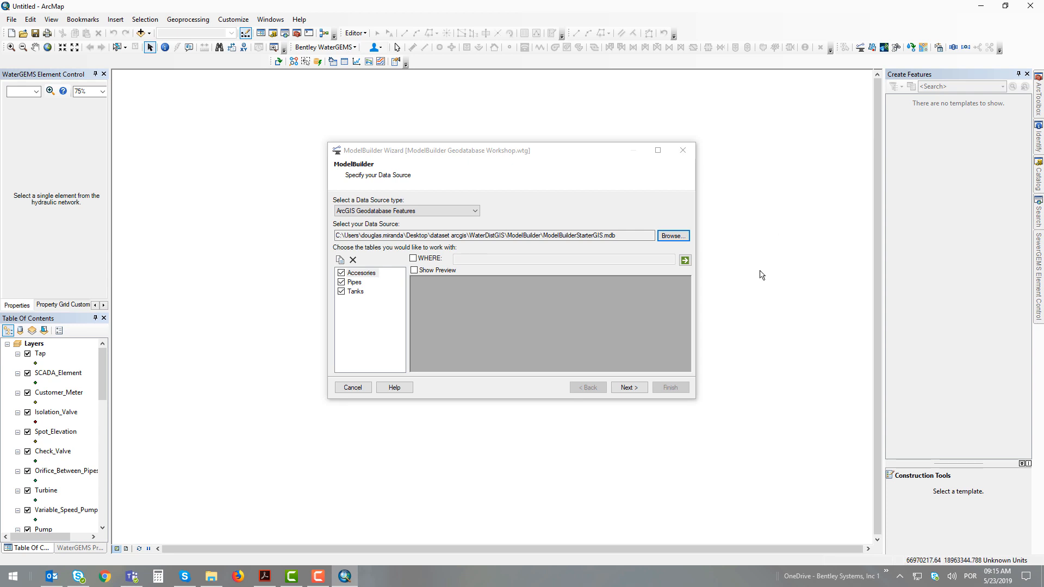
Show the data preview and look through the Accesories, Pipes and Tanks source tables
click(416, 271)
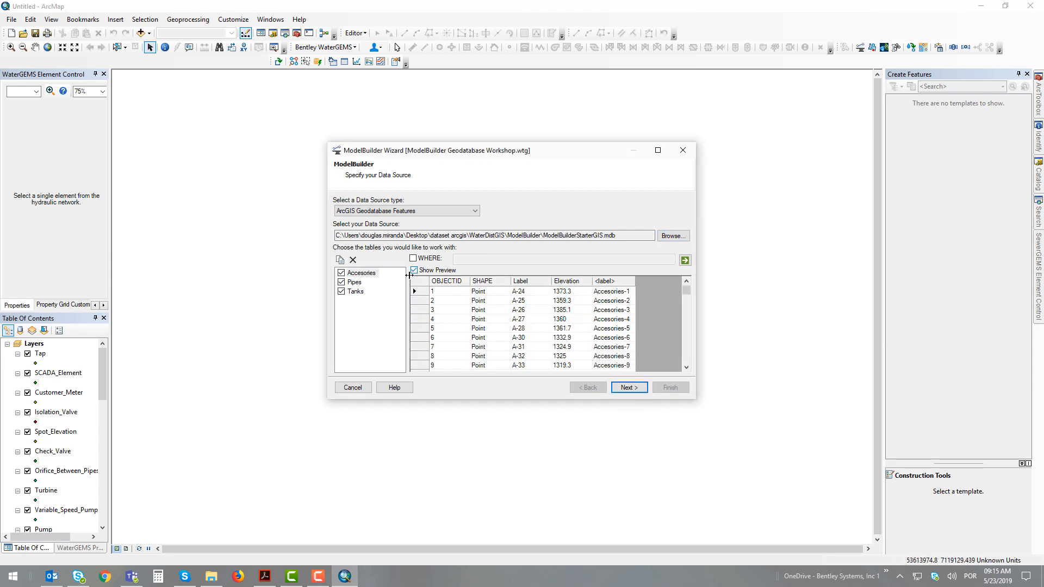
click(355, 282)
click(355, 291)
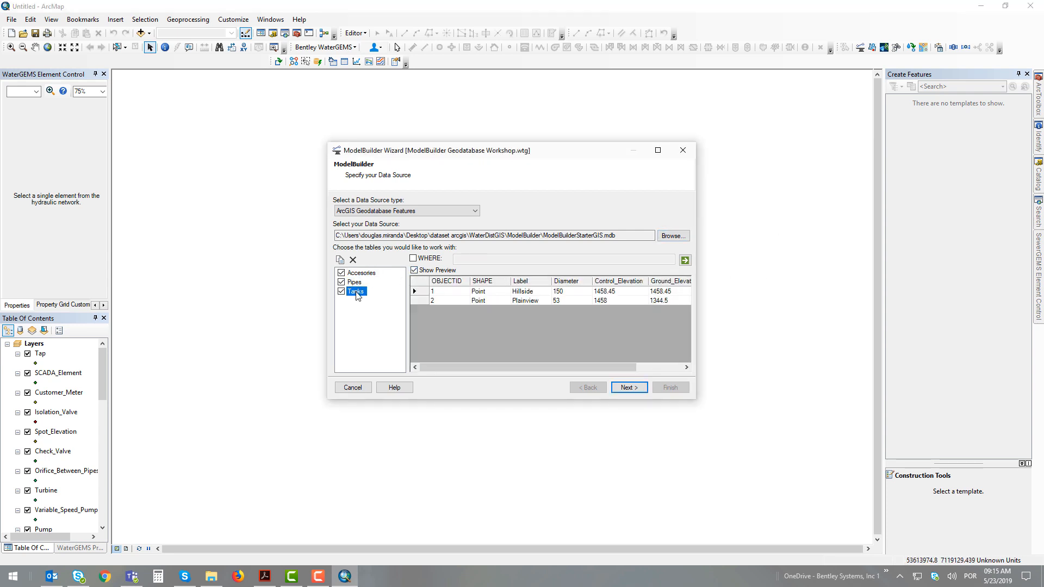
click(358, 281)
click(360, 274)
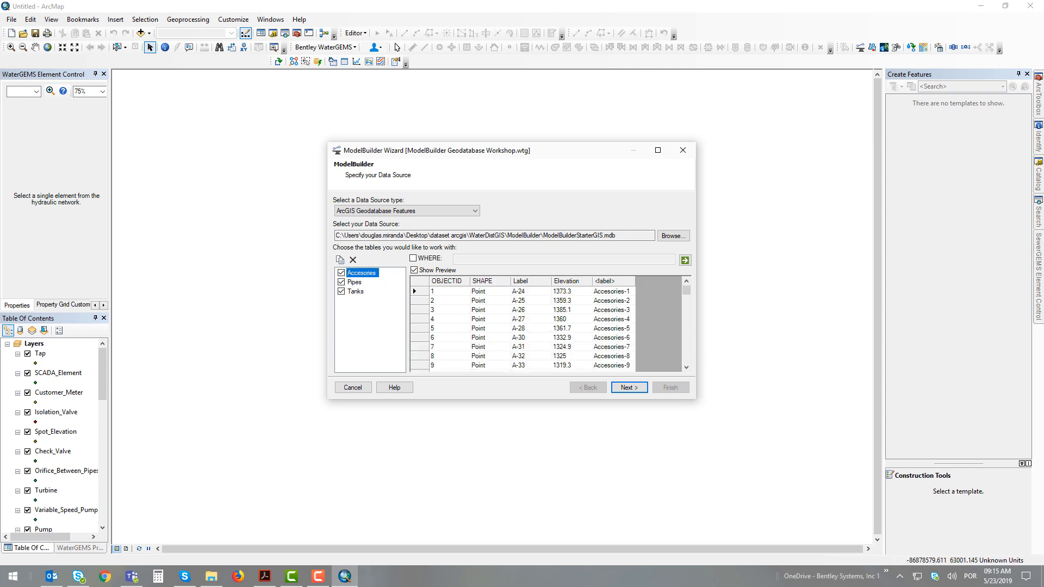
Keep ft as the data source's coordinate unit, toggle node creation for pipe endpoints without nodes, and accept the spatial and connectivity options
click(632, 391)
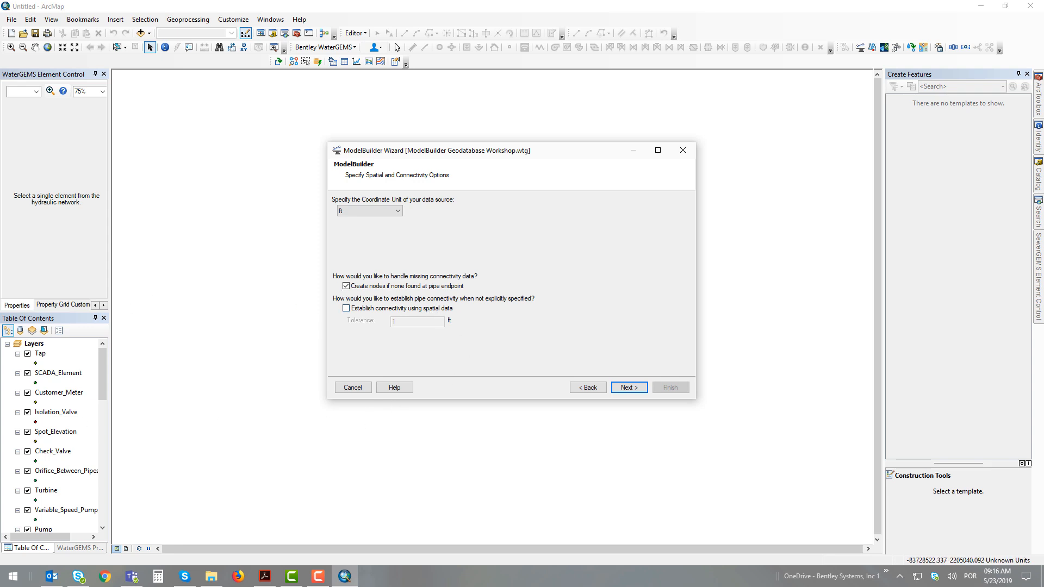
click(346, 286)
click(628, 387)
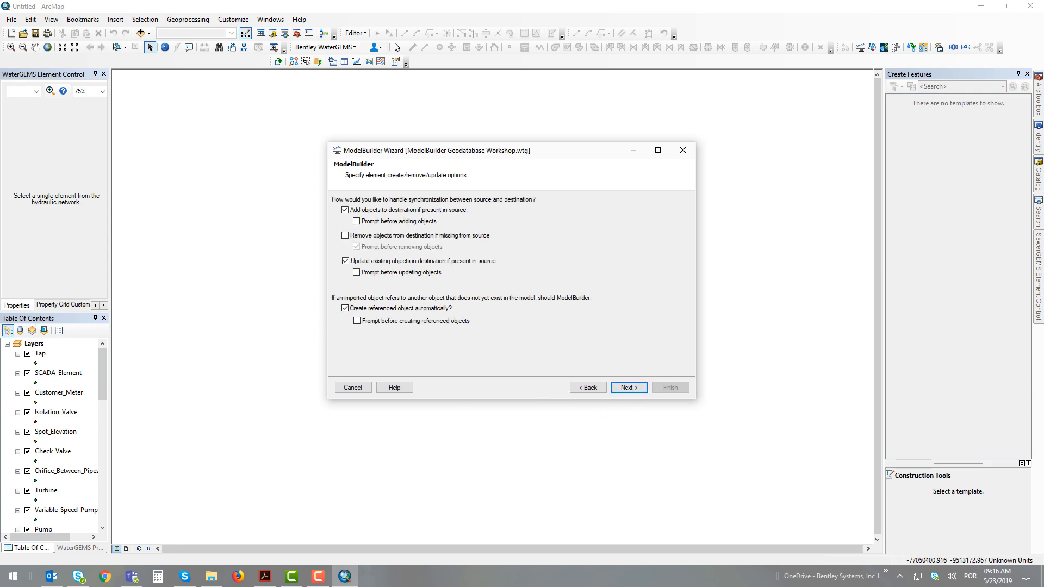
Accept the synchronization options and mapping by Label for the current scenario, and set the Accesories junction table's key field to Label
click(628, 387)
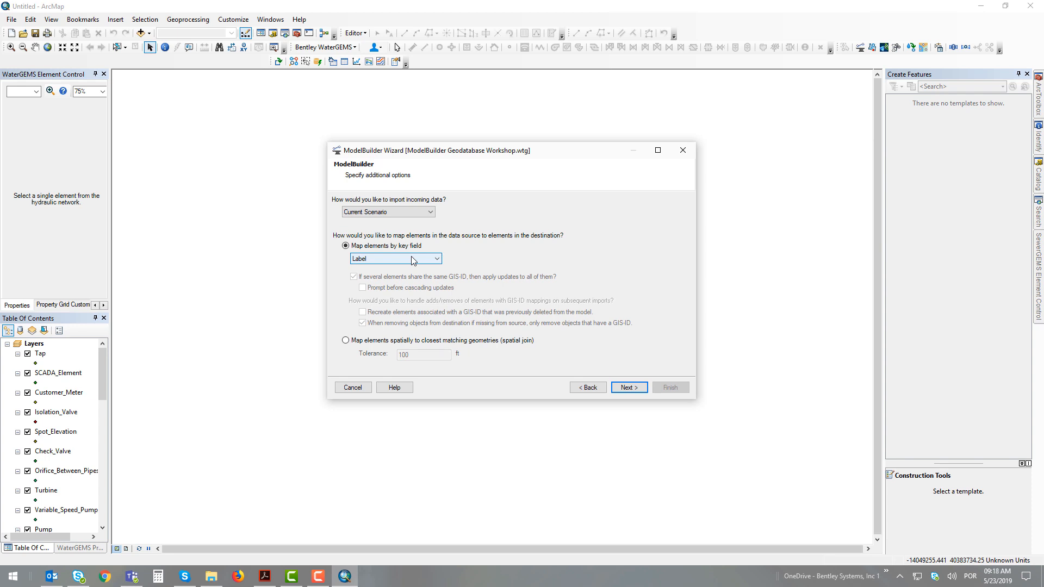
click(639, 390)
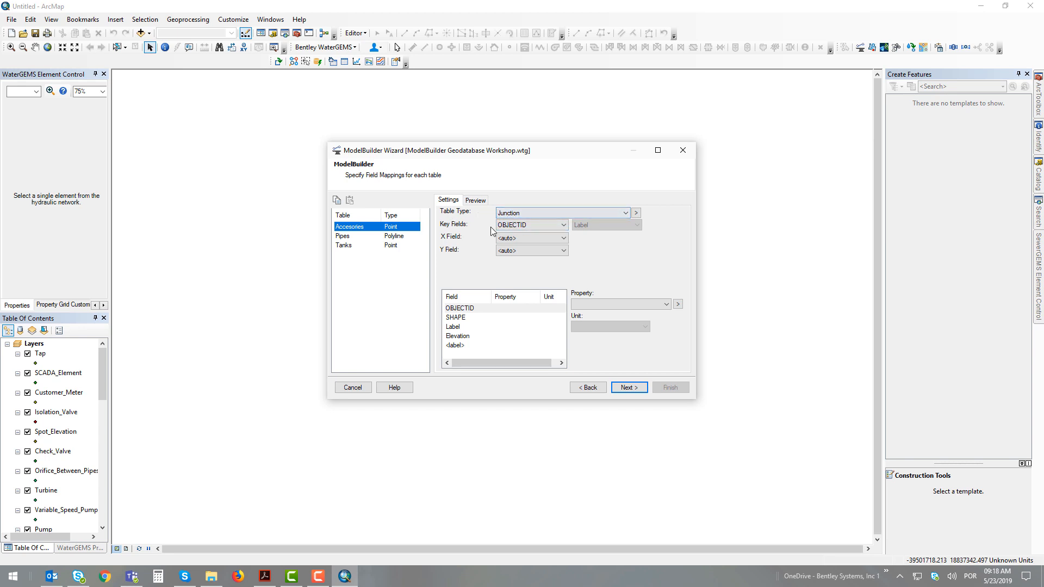
click(527, 226)
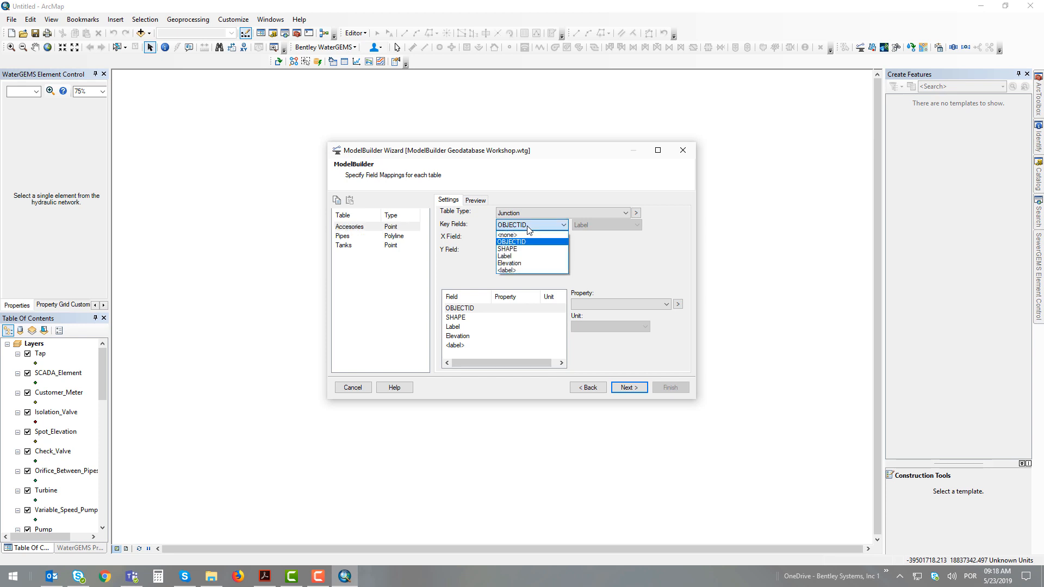
click(526, 255)
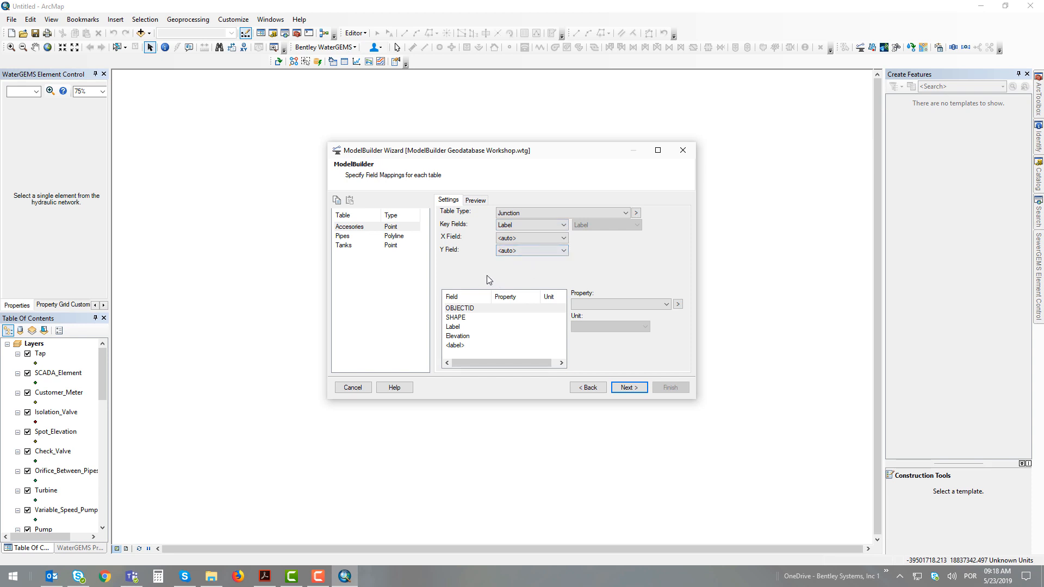
Map the Accesories table's Elevation field to the junction Elevation property in ft, leaving the X and Y fields on auto
click(536, 239)
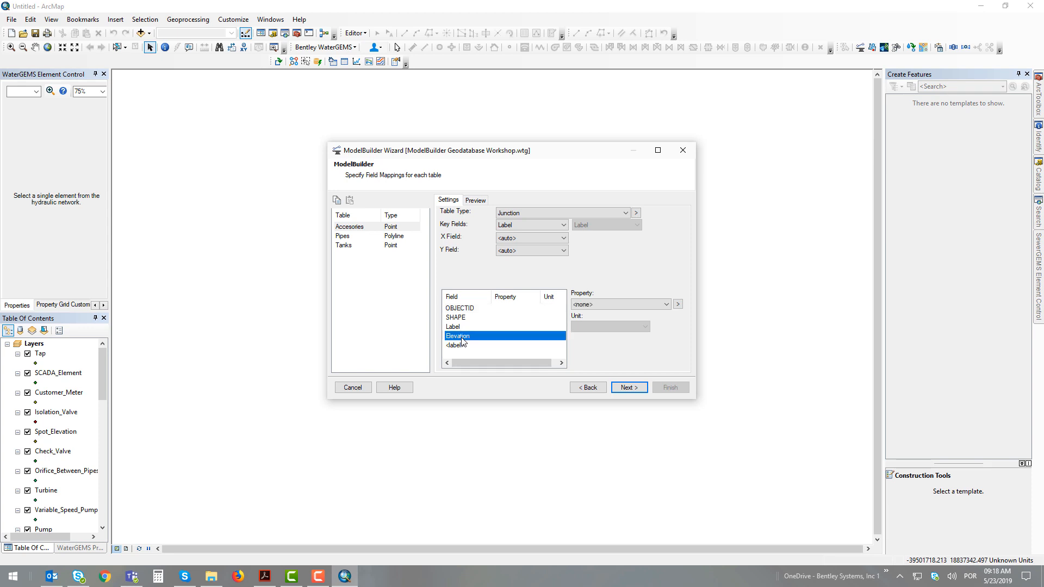
click(463, 336)
click(609, 305)
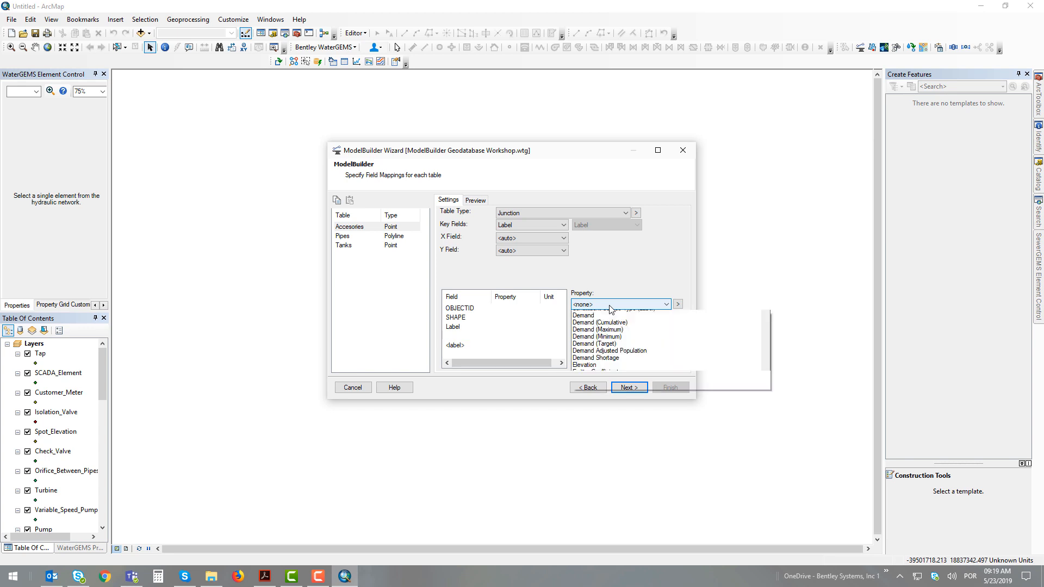
drag(765, 343, 766, 379)
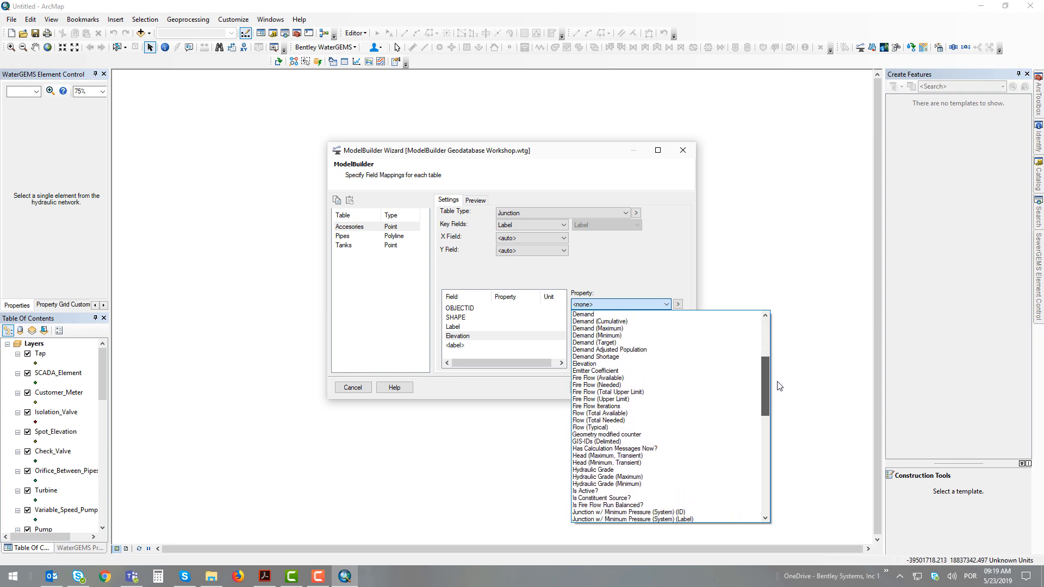
click(641, 364)
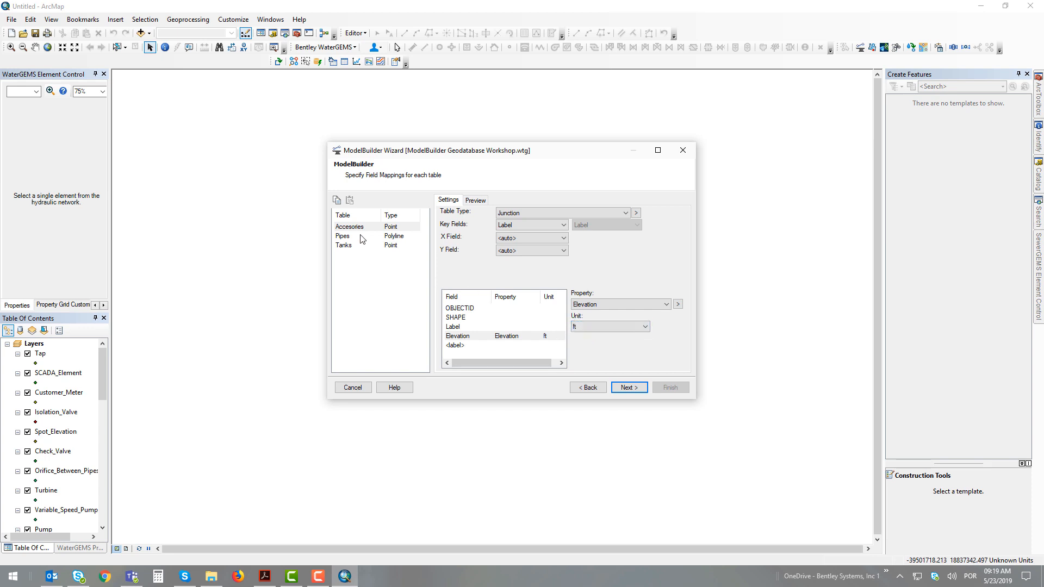
For the Pipes table, set the key field to Label and map the Diameter field to the Diameter property in inches
click(342, 237)
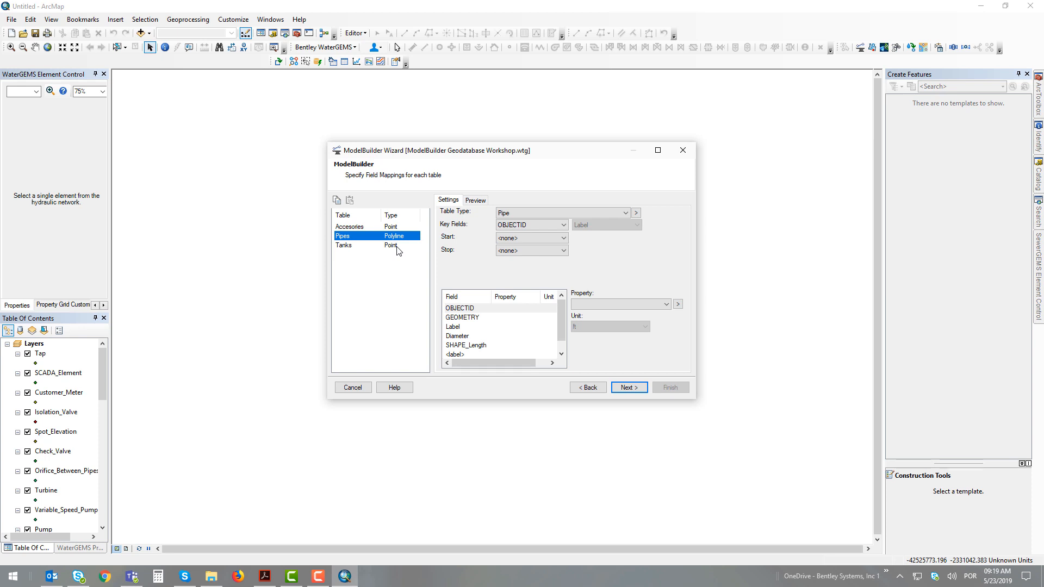
click(530, 225)
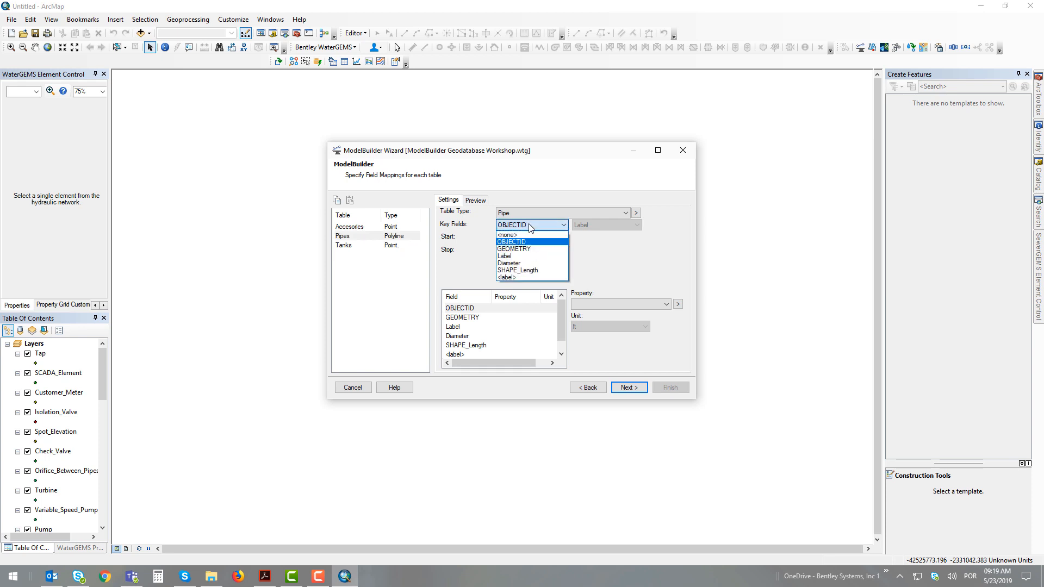
click(519, 256)
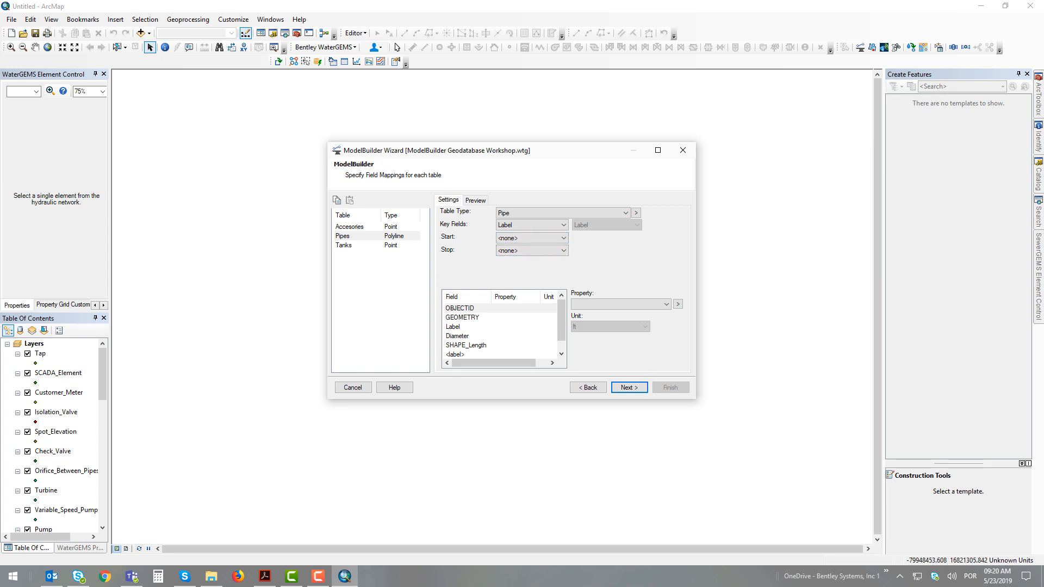
click(462, 337)
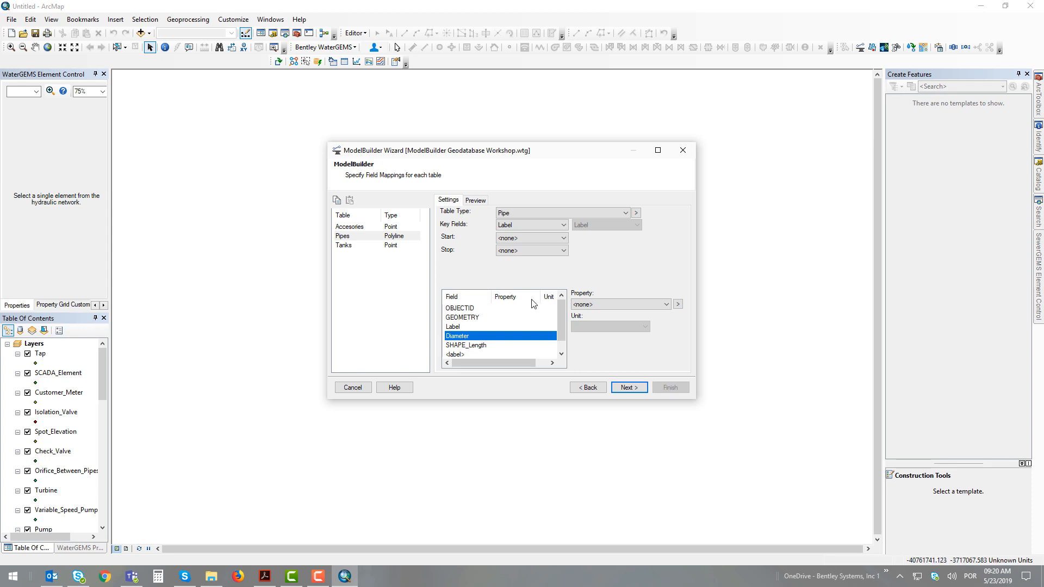
click(620, 304)
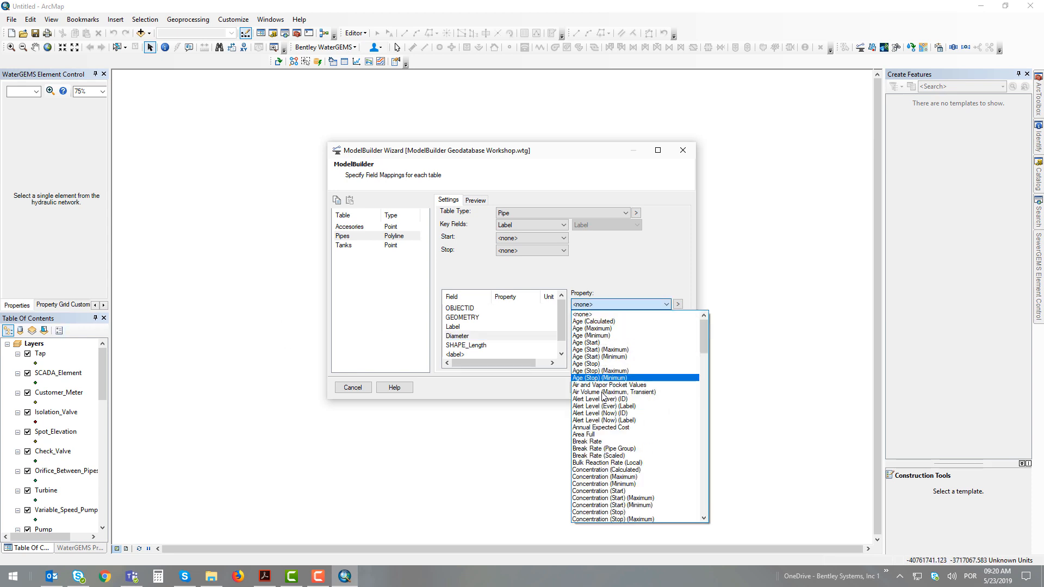
scroll(606, 461, down, 6)
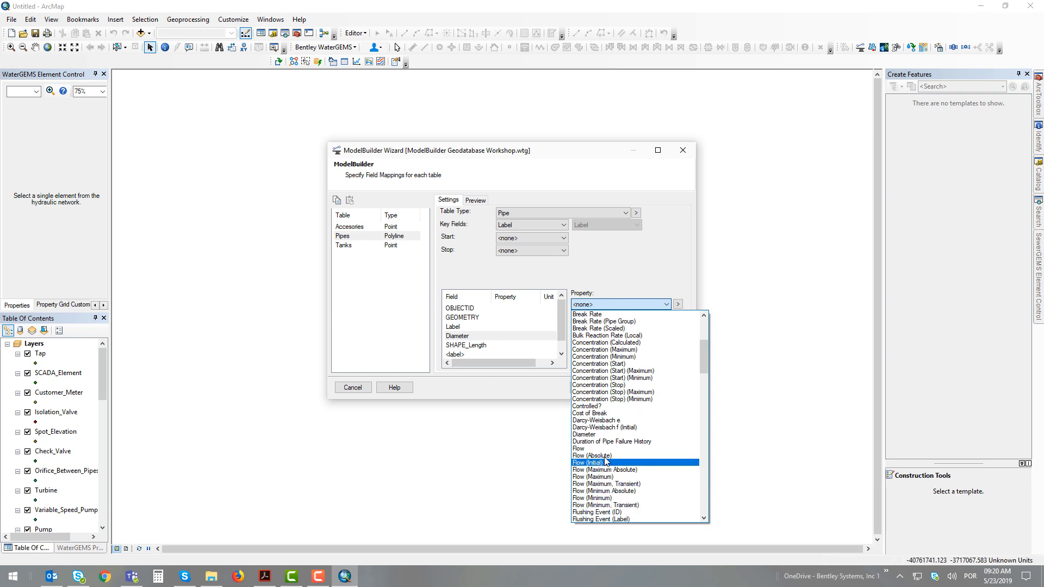
click(603, 435)
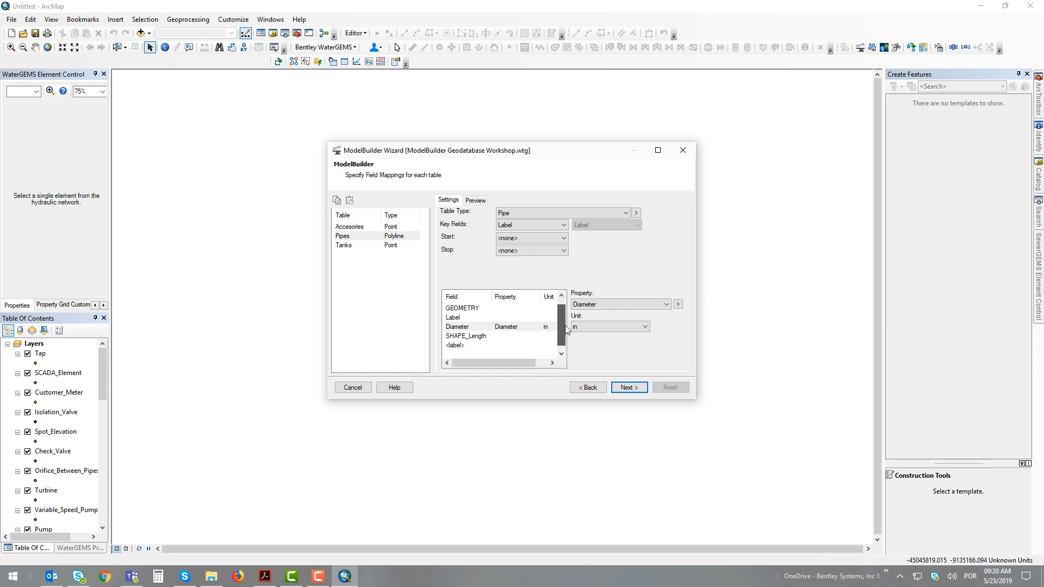
Set the Tanks table's type to Tank and its key field to Label
click(349, 247)
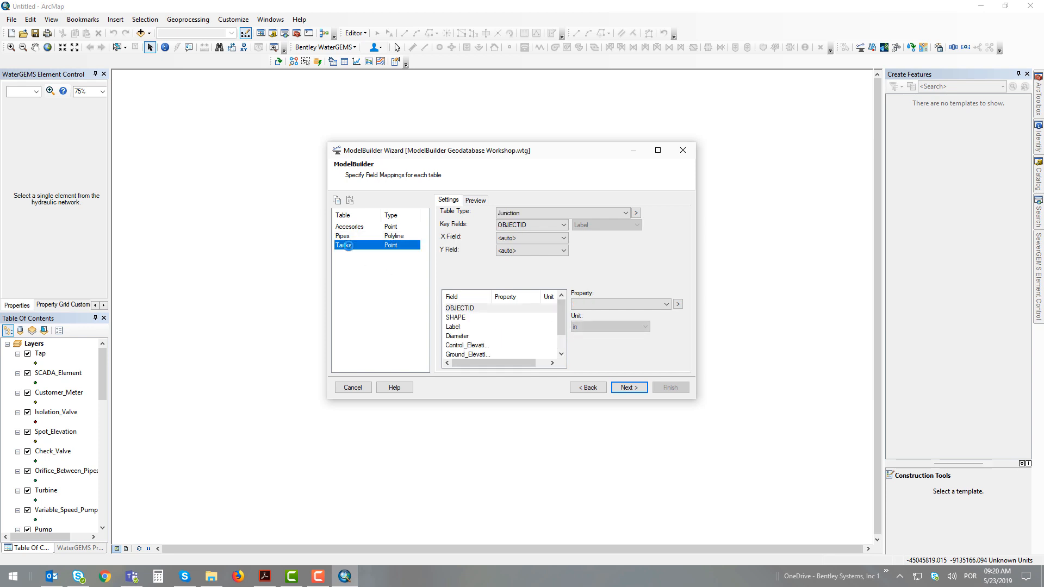
click(556, 213)
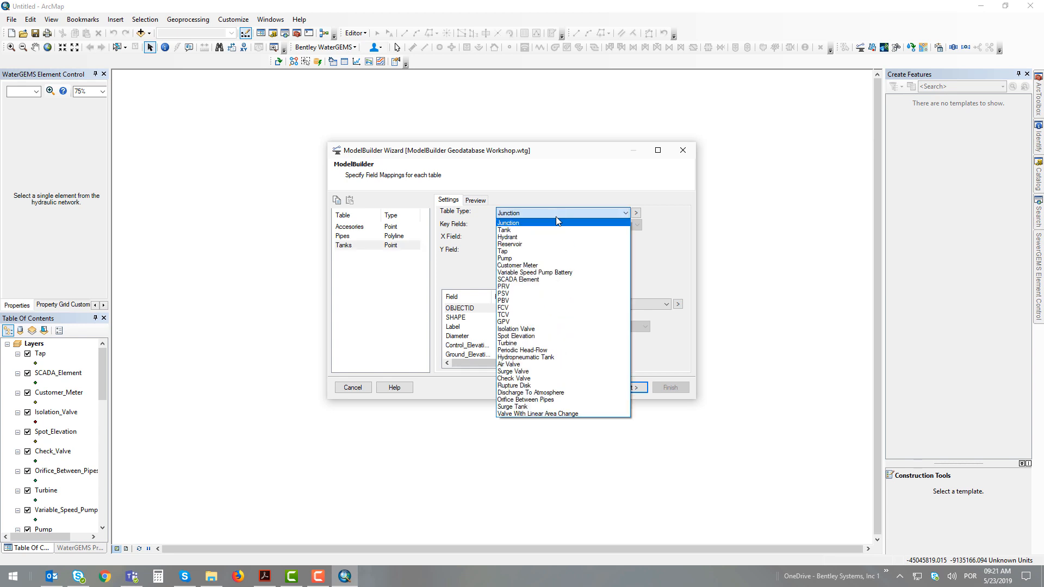
click(547, 230)
click(531, 225)
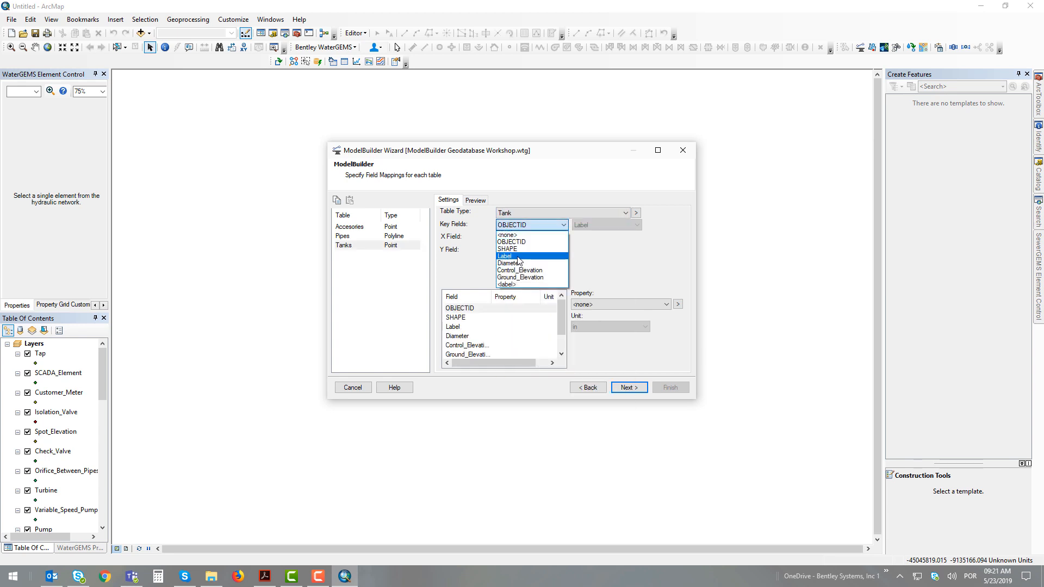
click(518, 257)
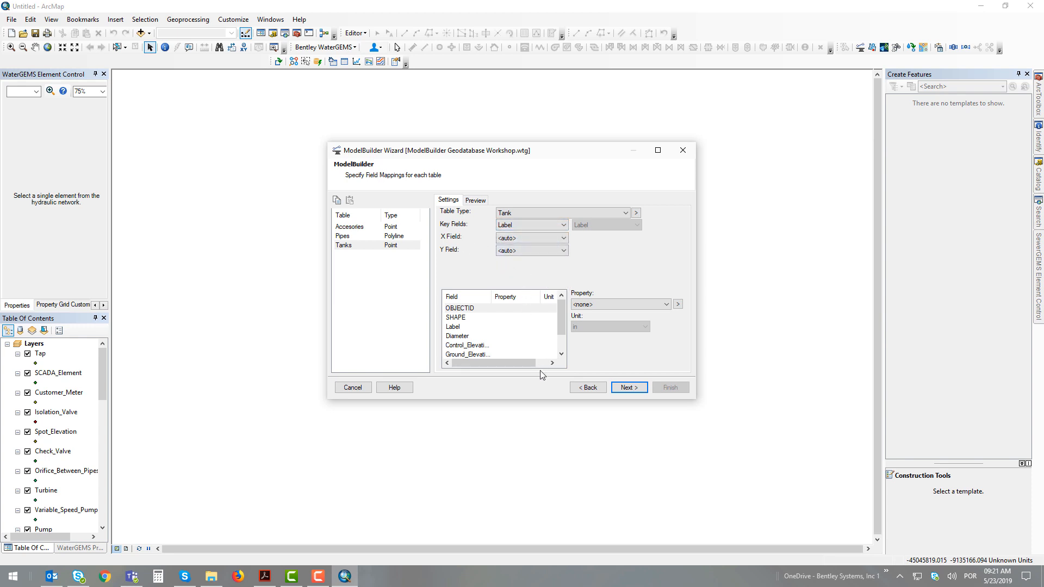
Enlarge the wizard window and map the Tanks table's Diameter field to the Diameter property in ft
drag(540, 411, 541, 458)
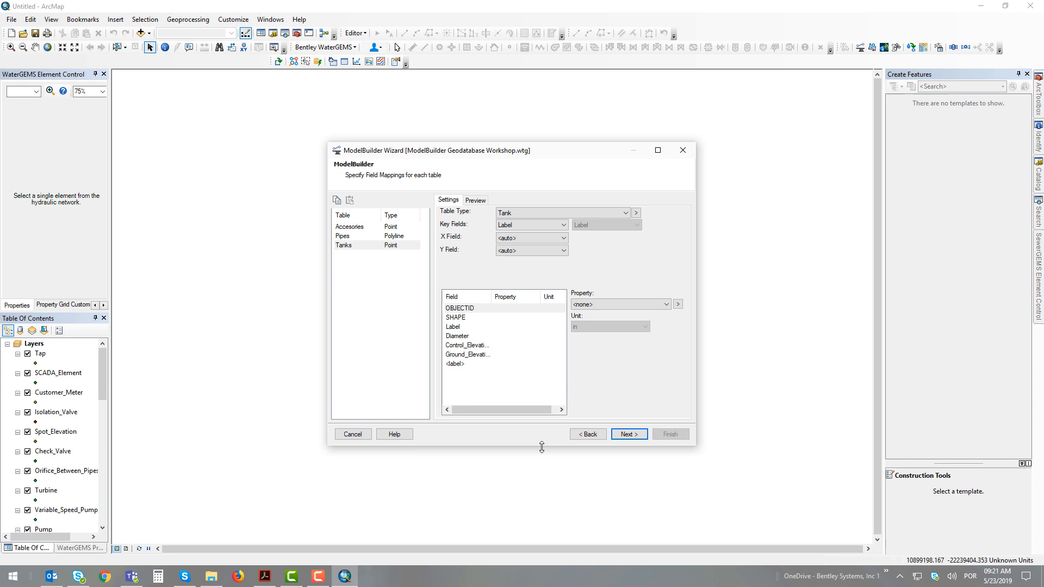
click(459, 338)
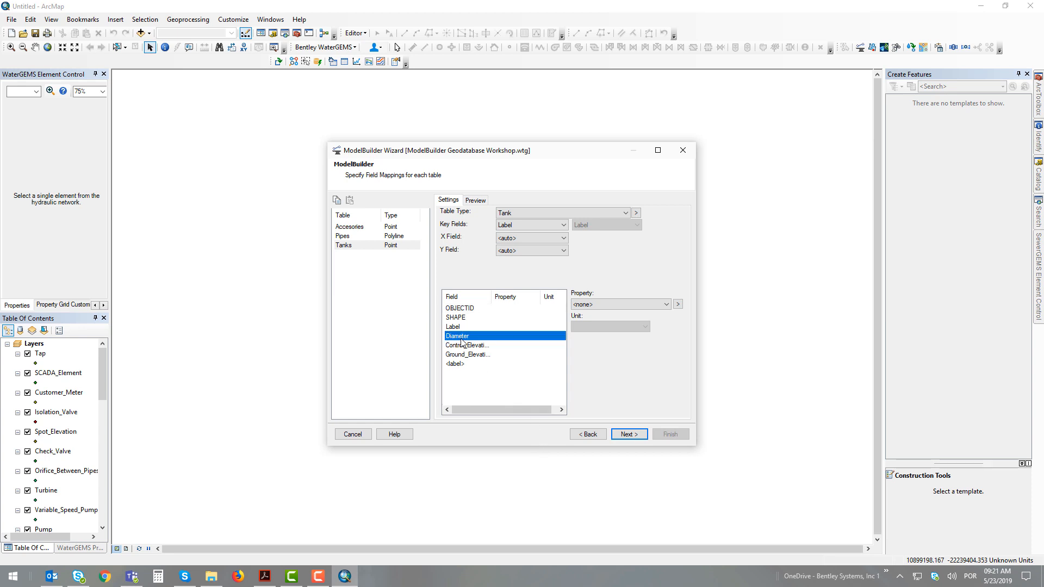
click(611, 305)
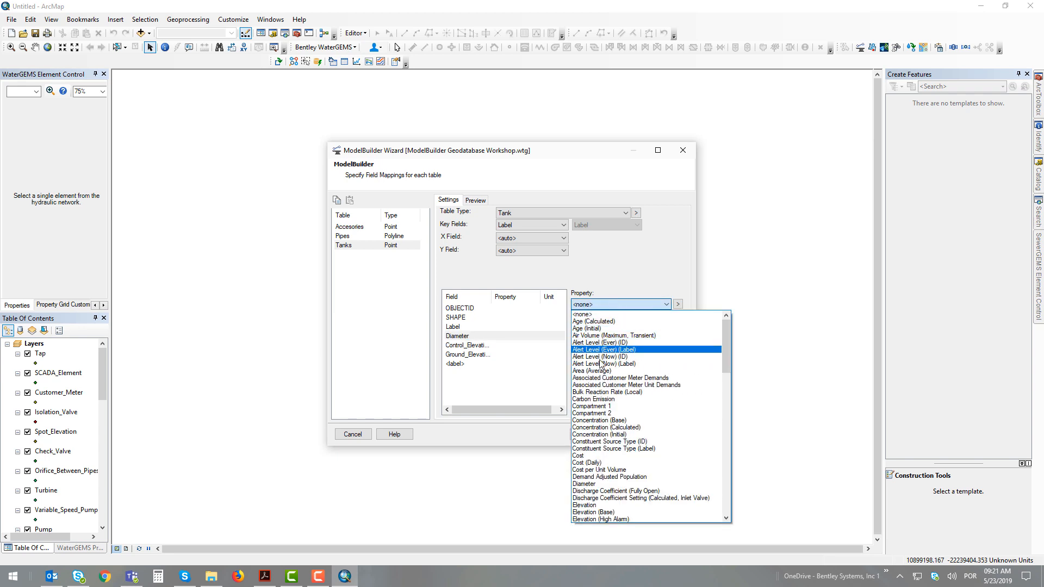
click(600, 484)
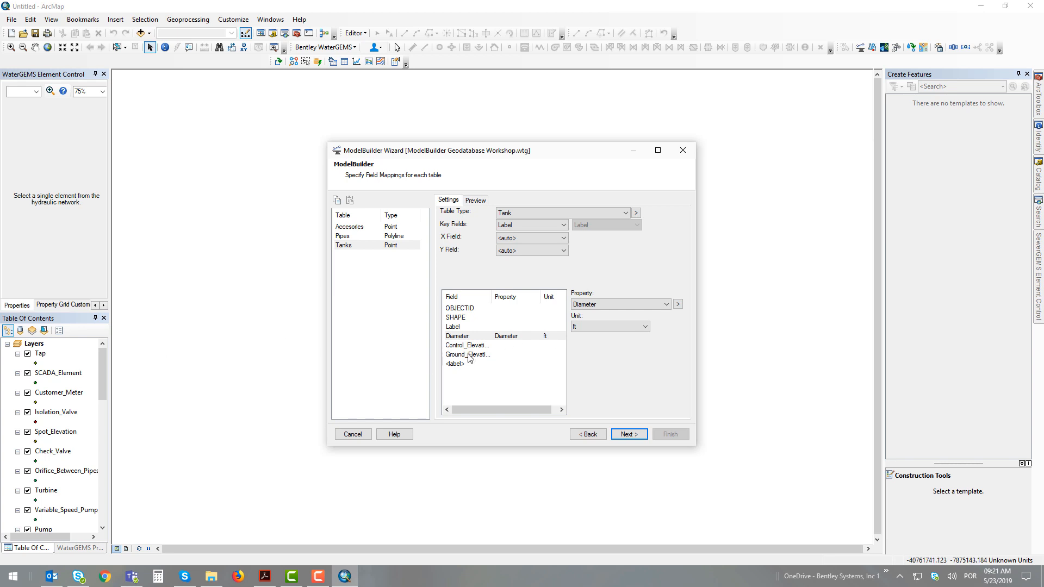
Map the Tanks table's Ground_Elevation field to the Elevation (Base) property in ft, widening the field list to show full names
drag(490, 290, 510, 290)
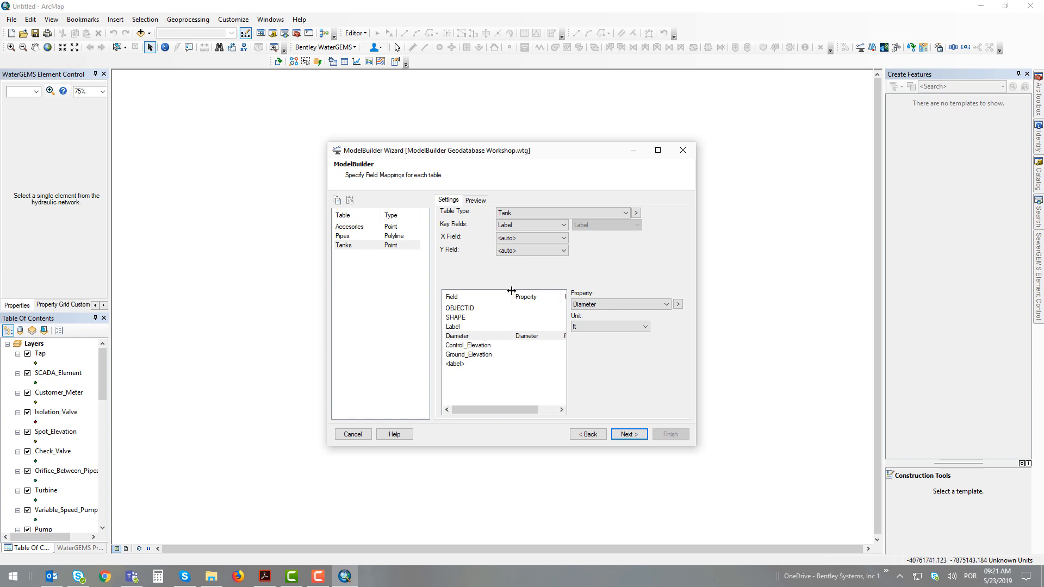
click(470, 354)
click(620, 304)
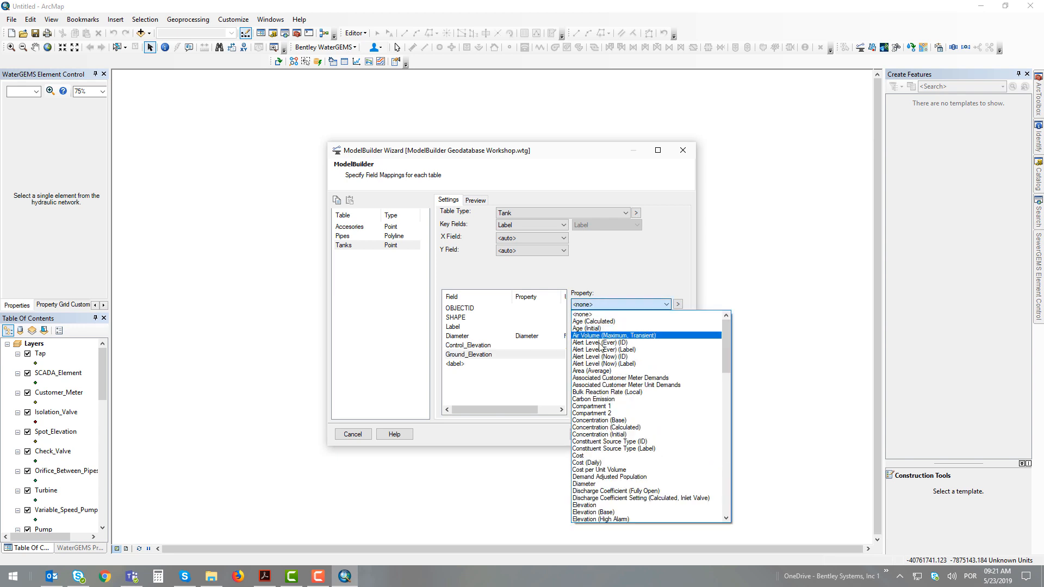
click(611, 506)
scroll(611, 507, down, 1)
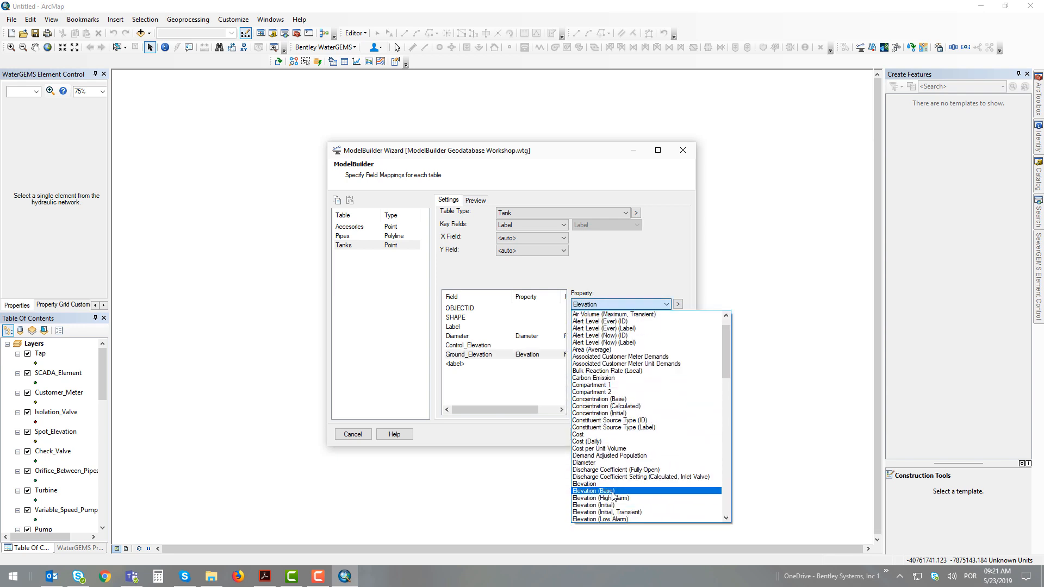
click(613, 492)
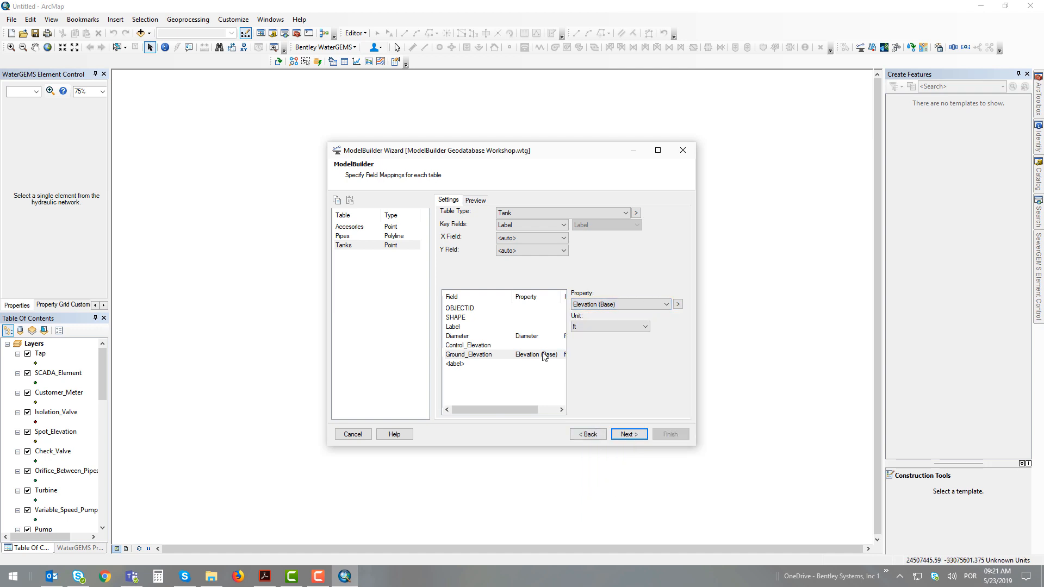
drag(567, 340, 587, 340)
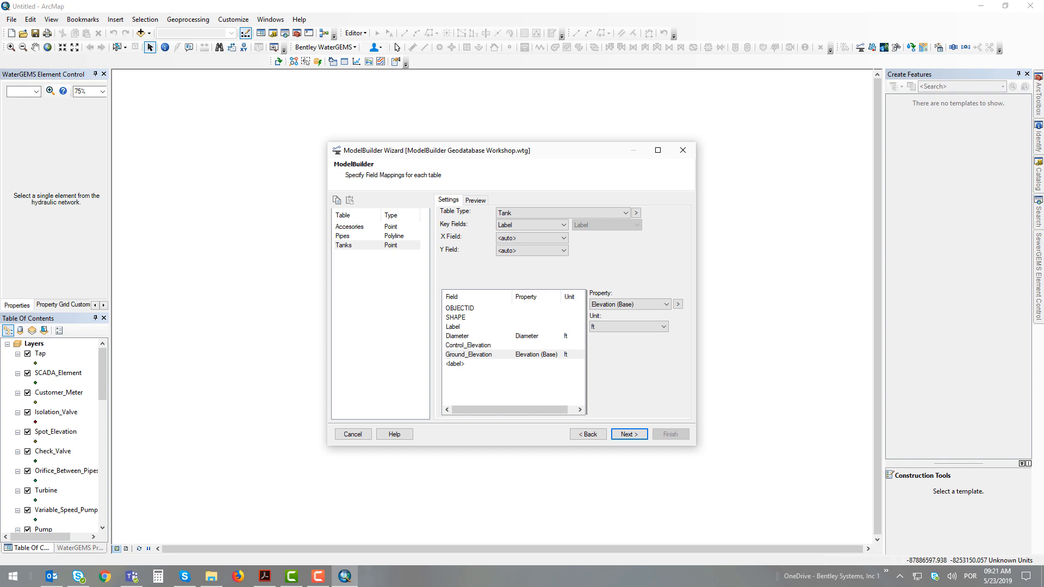
Leave snapshots off and finish the wizard, building the model now with selection sets for added and modified elements
click(637, 437)
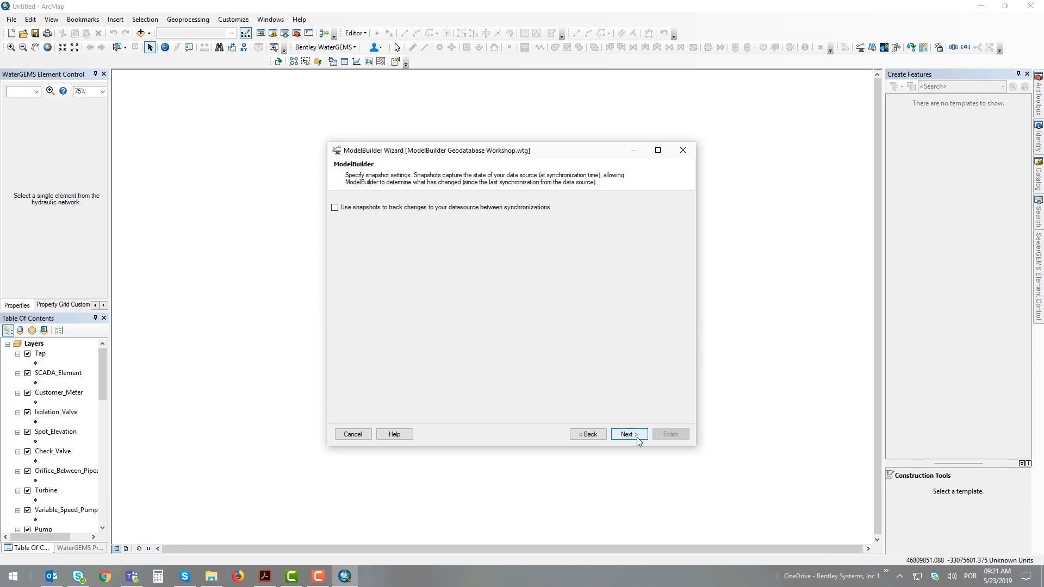
click(637, 437)
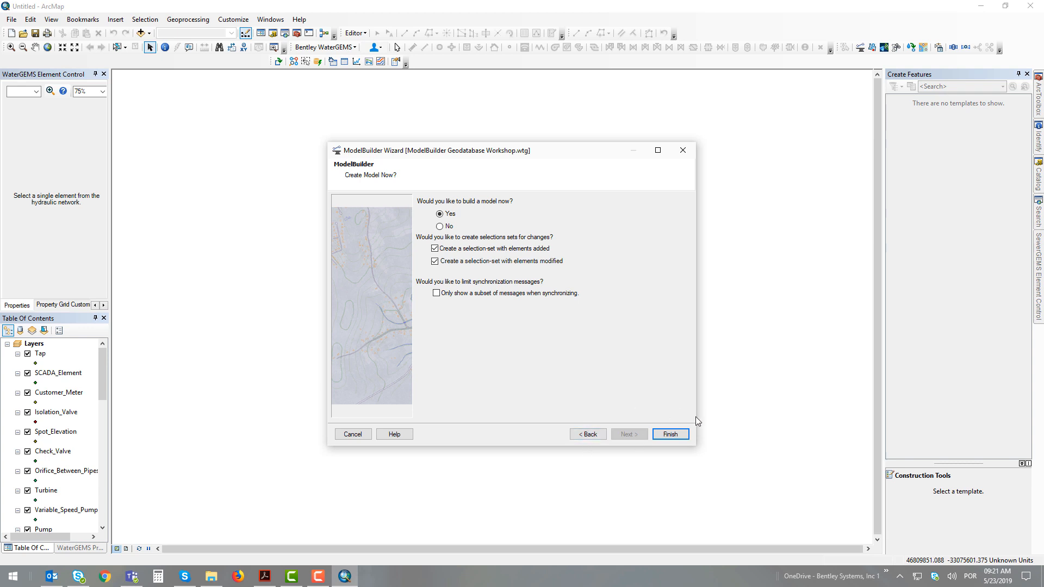
click(670, 435)
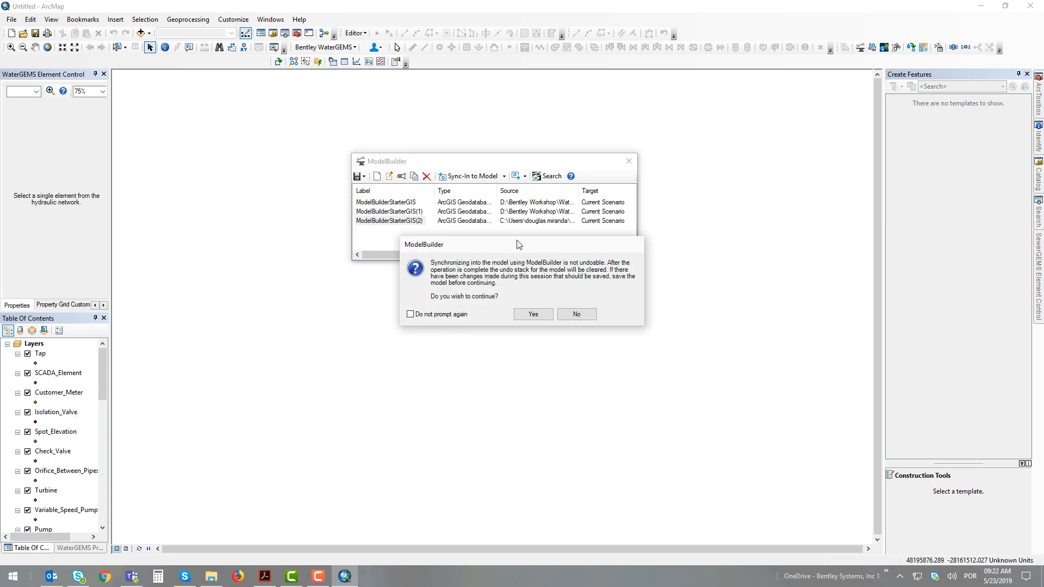
Confirm synchronizing into the model, review the ModelBuilder summary's messages and close the summary
drag(516, 241, 522, 283)
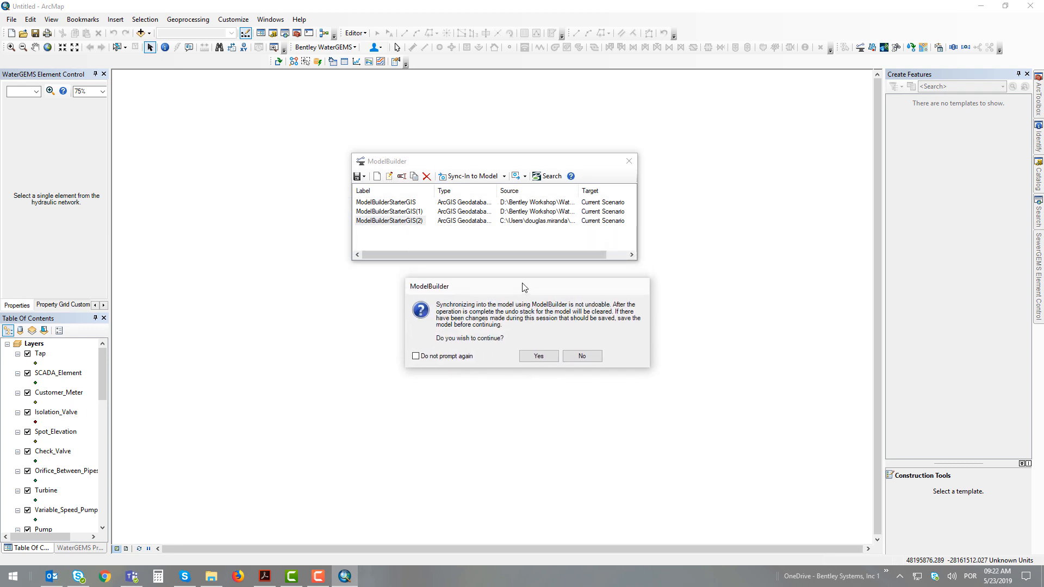
click(537, 356)
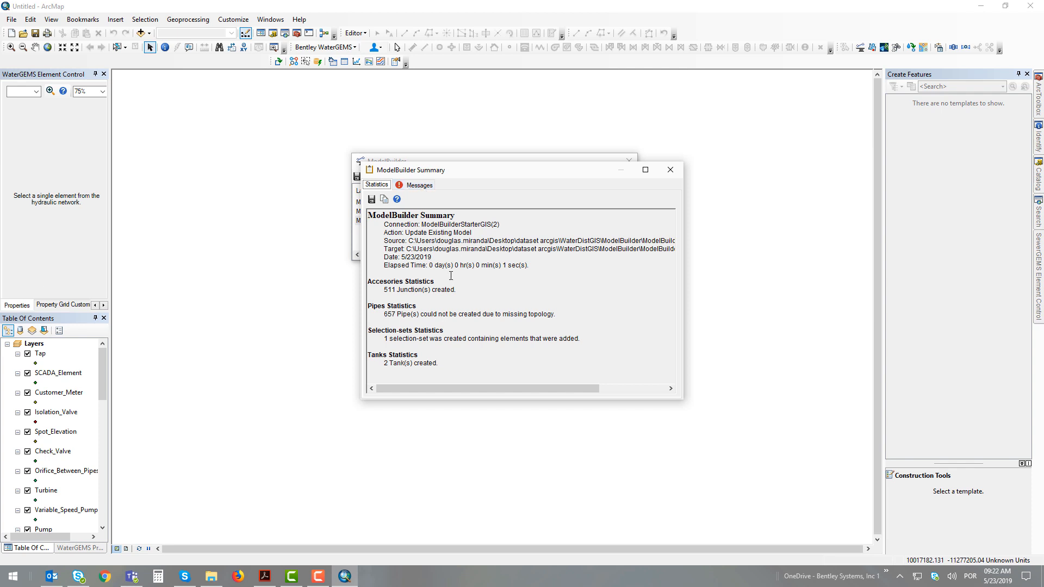
click(427, 185)
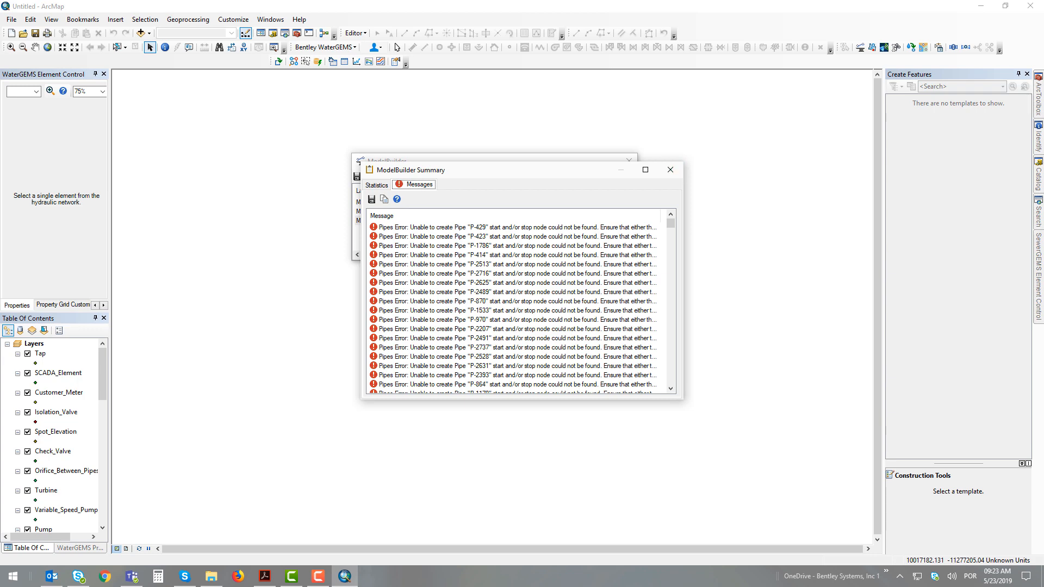
click(661, 174)
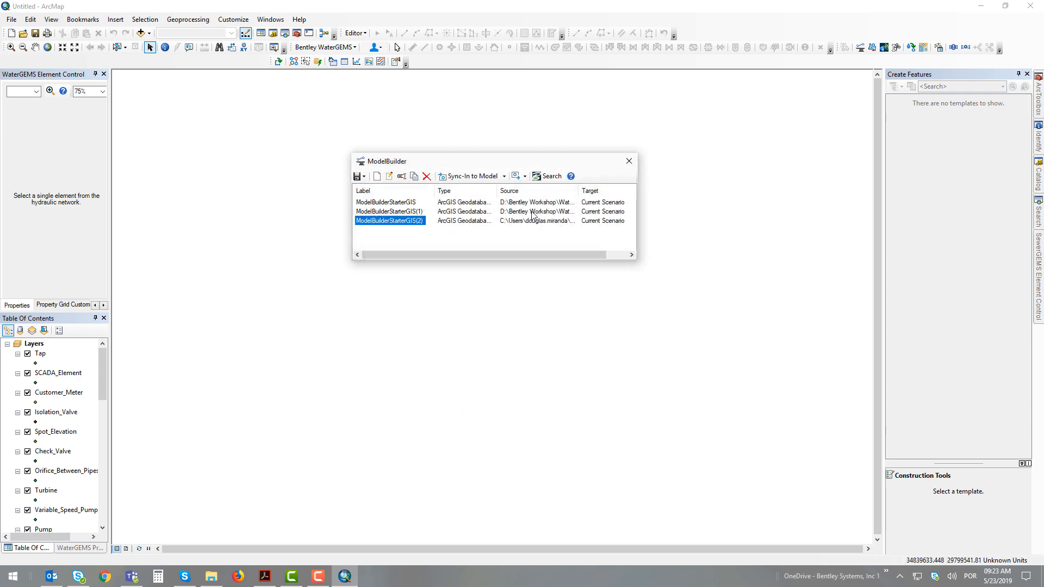
Reopen the ModelBuilderStarterGIS(2) connection, establish connectivity using spatial data with a 0.1 ft tolerance, and accept the synchronization options
double_click(388, 222)
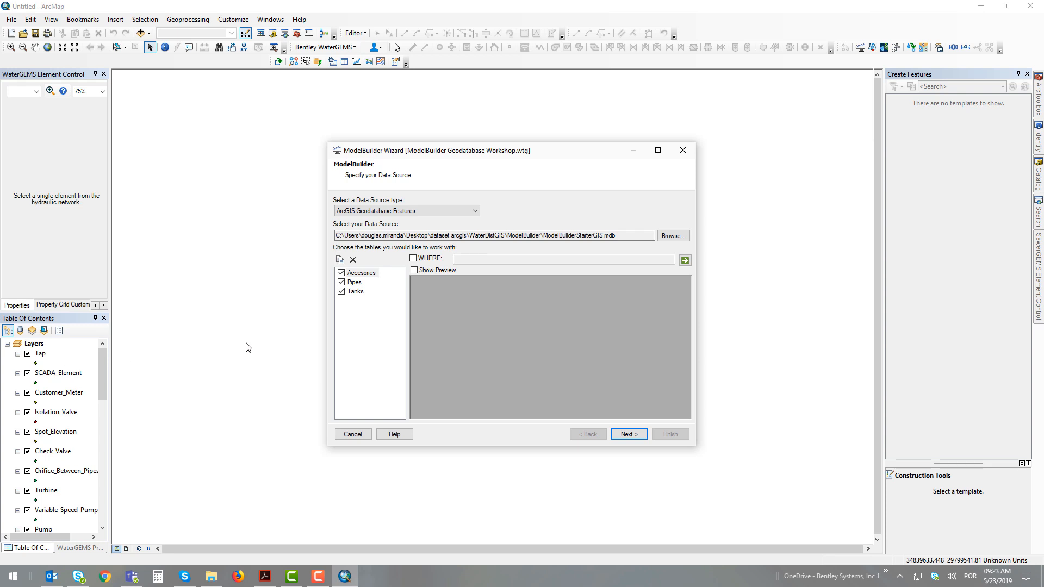
click(626, 435)
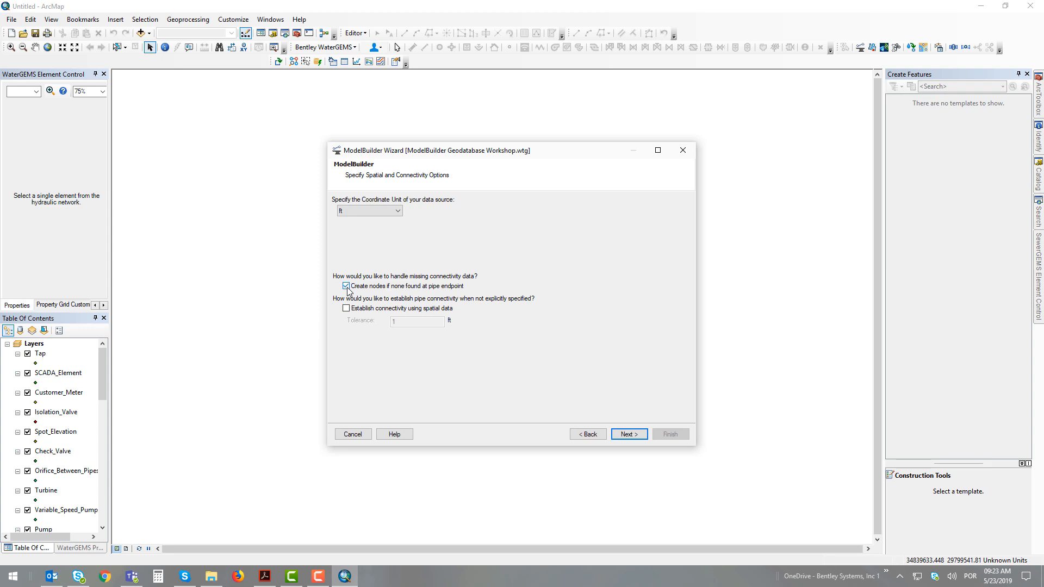
click(346, 309)
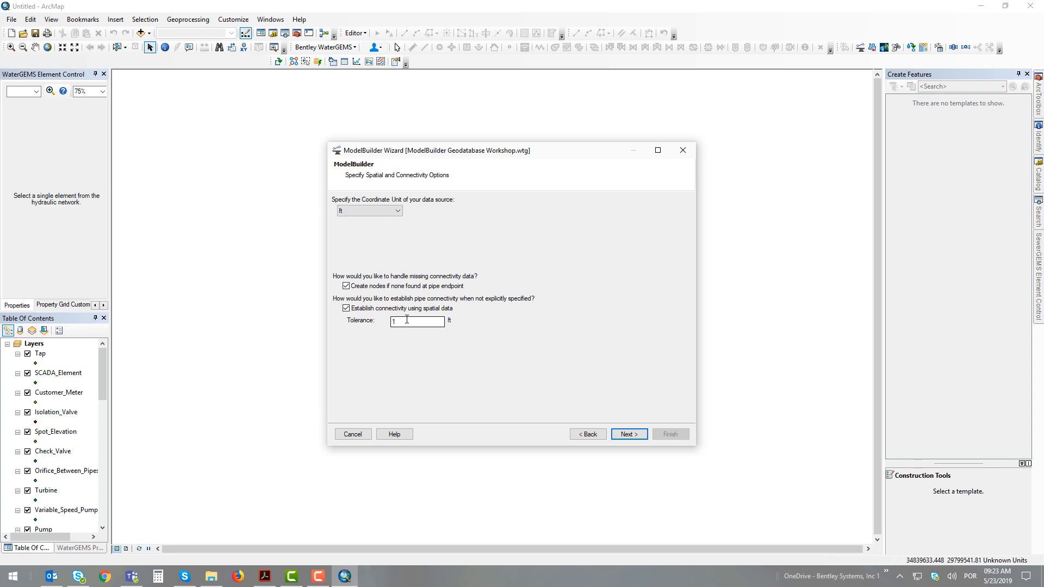
key(Tab)
text(0.1)
click(636, 435)
click(636, 434)
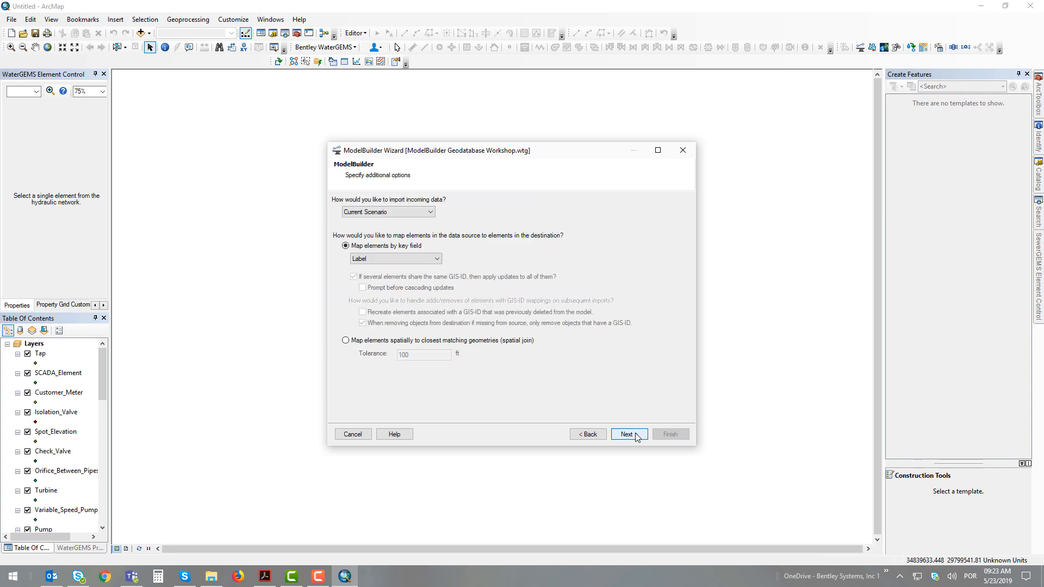
Keep Label as the key field, leave snapshots off, and build the entire model now, confirming the synchronization into the model
click(636, 435)
click(636, 435)
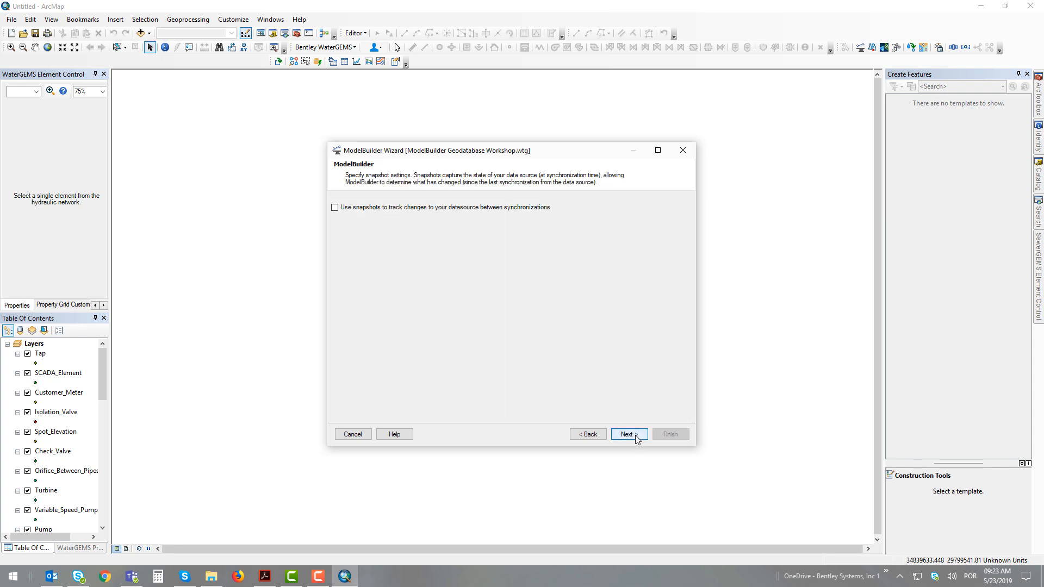
click(635, 435)
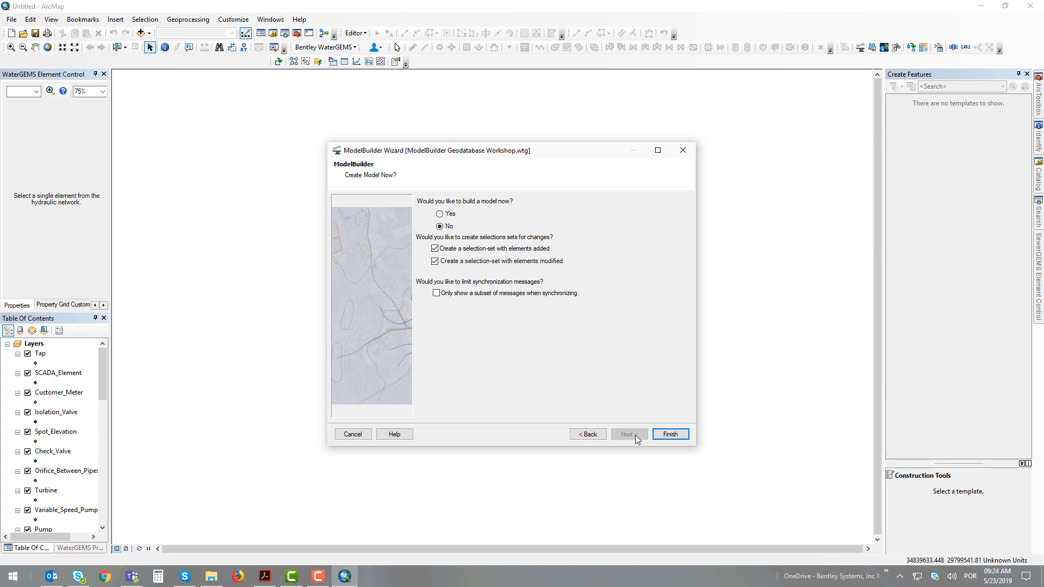
click(446, 218)
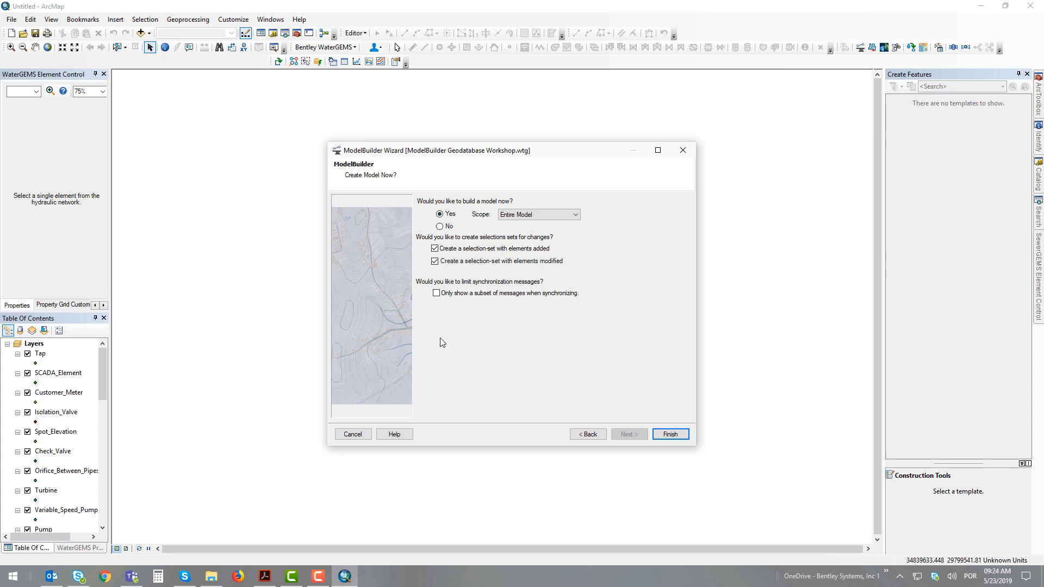
click(678, 436)
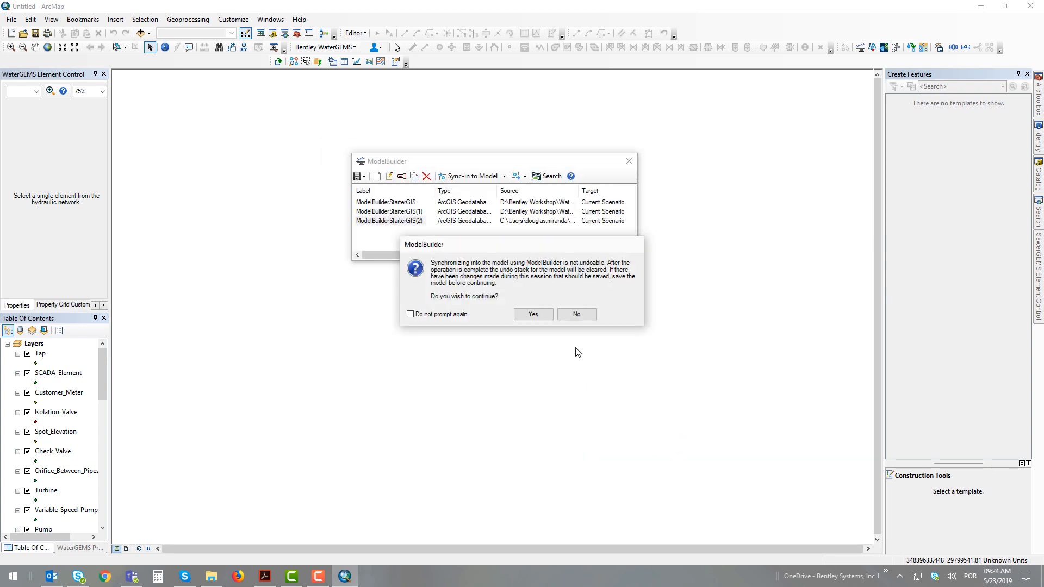
click(533, 320)
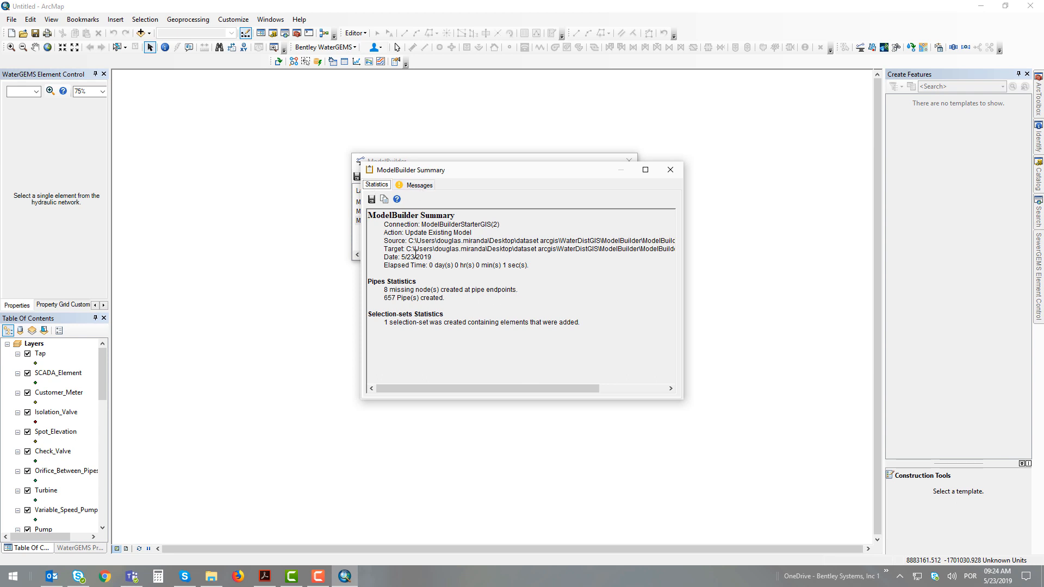
Review the ModelBuilder summary's messages, close ModelBuilder, and synchronize the drawing with the database
click(419, 185)
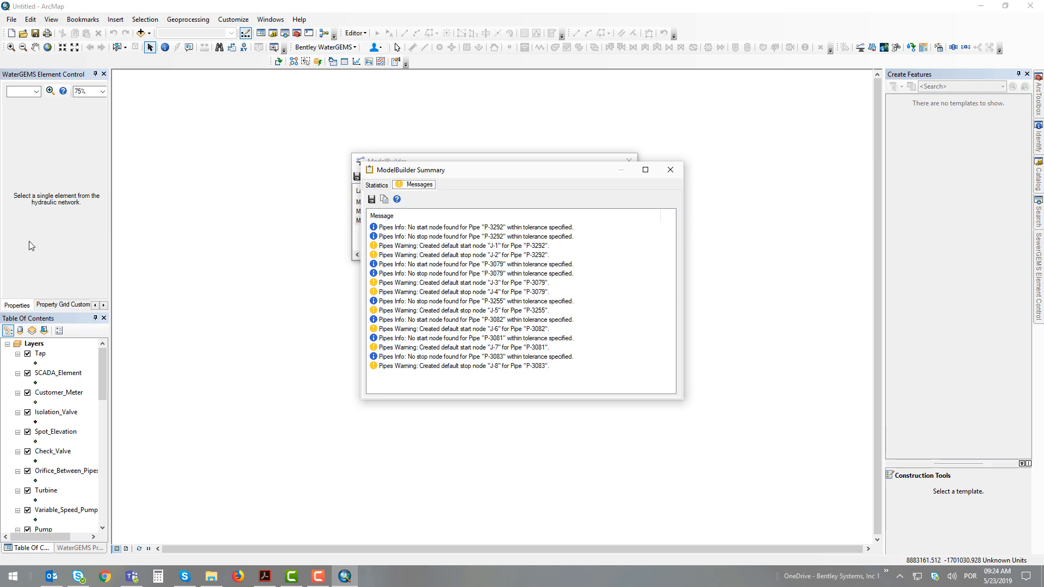
click(680, 172)
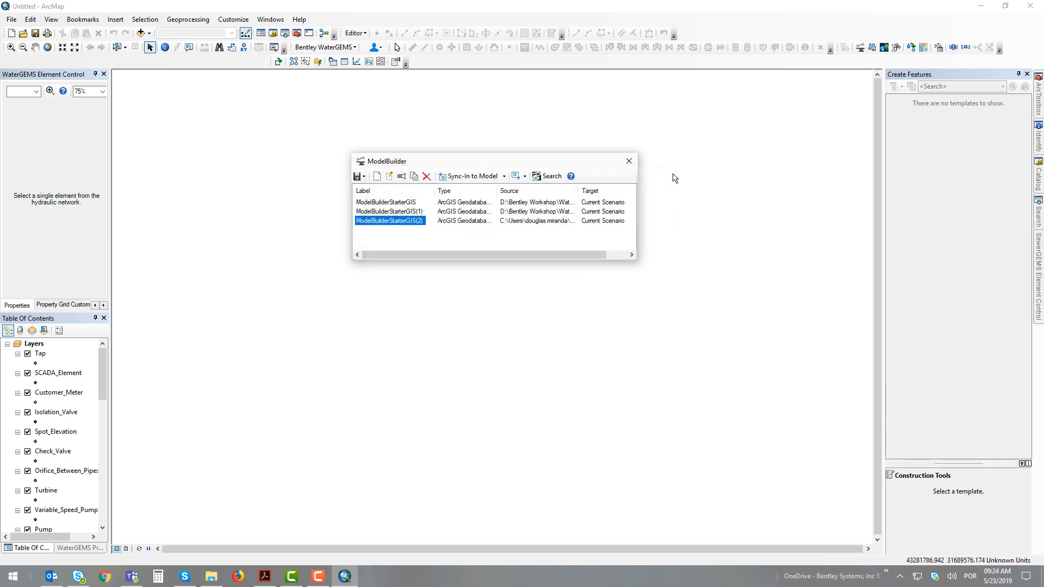
click(629, 163)
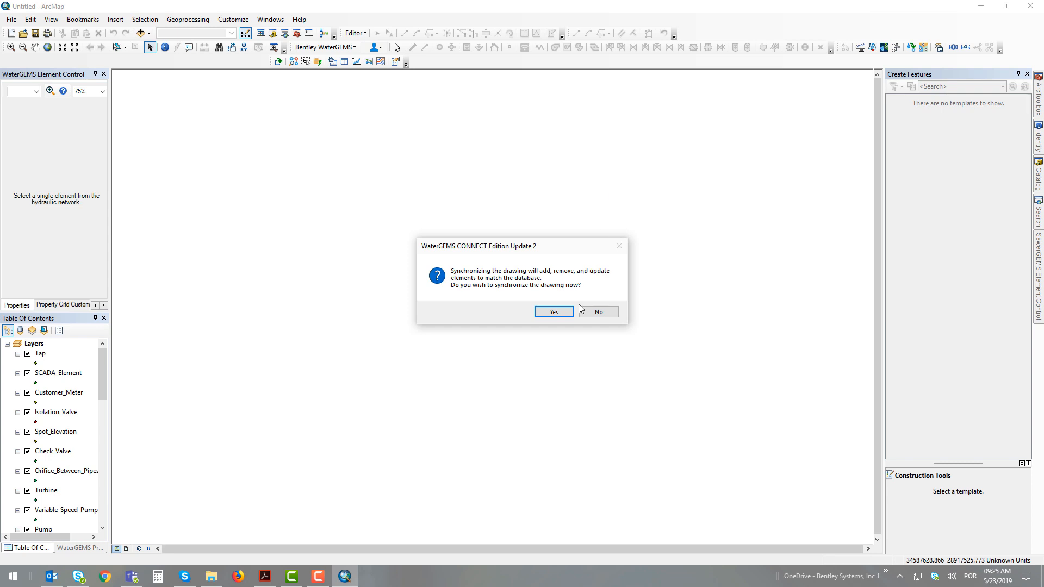
click(554, 312)
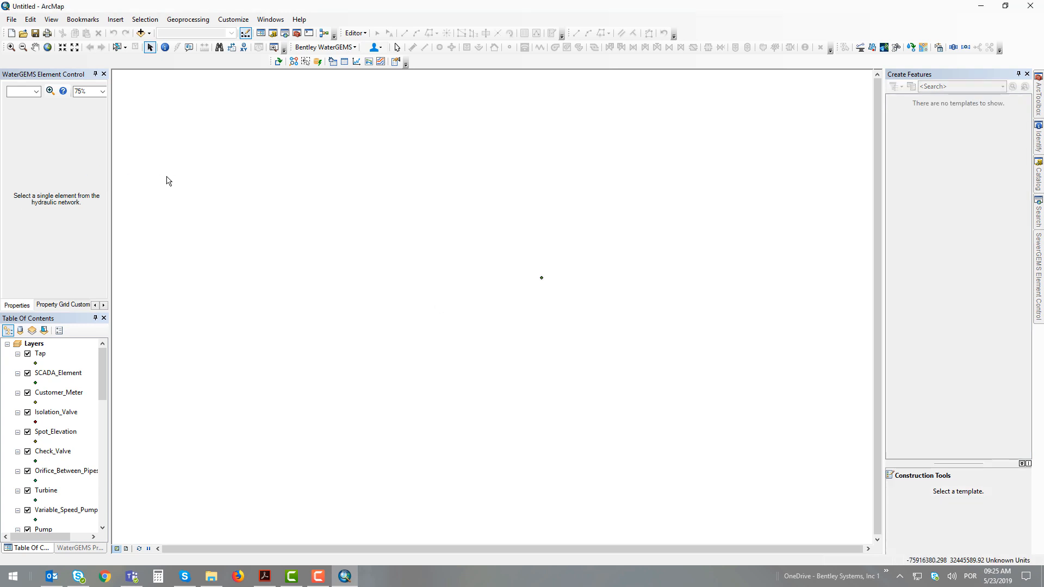
Zoom the map to the extent of the Junction layer
click(47, 48)
drag(104, 373, 108, 500)
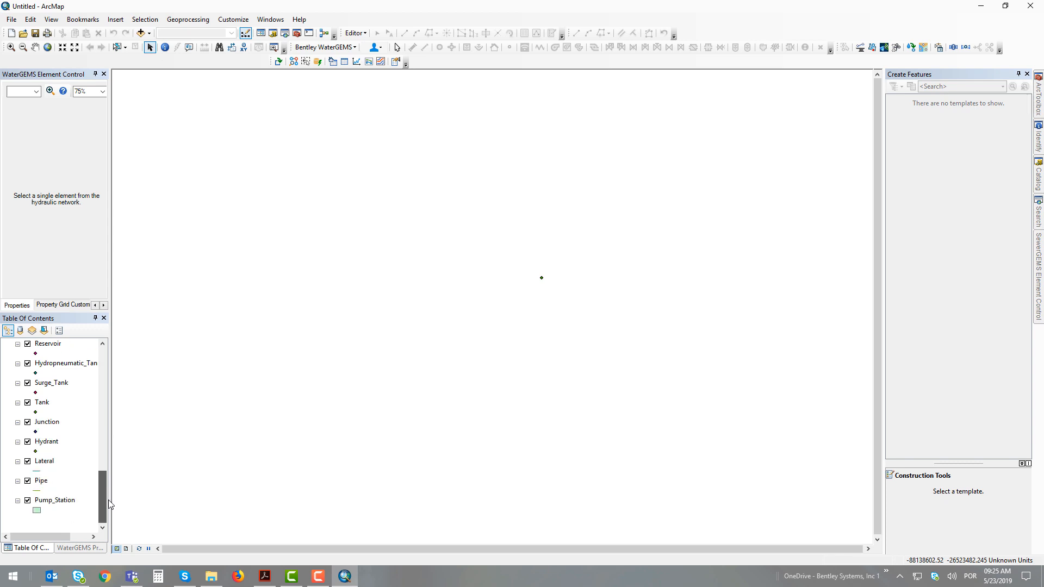
click(39, 483)
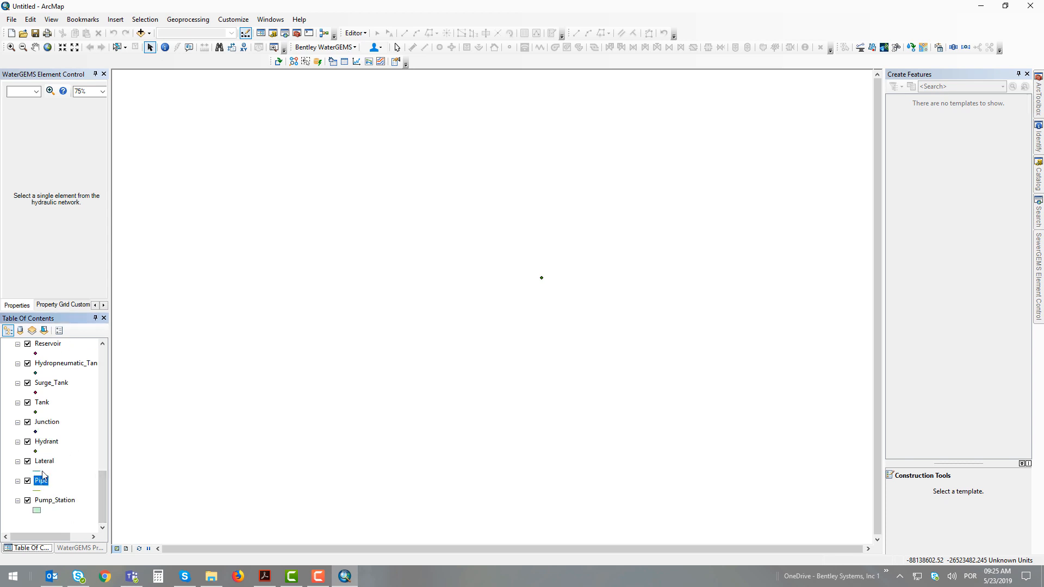
right_click(41, 426)
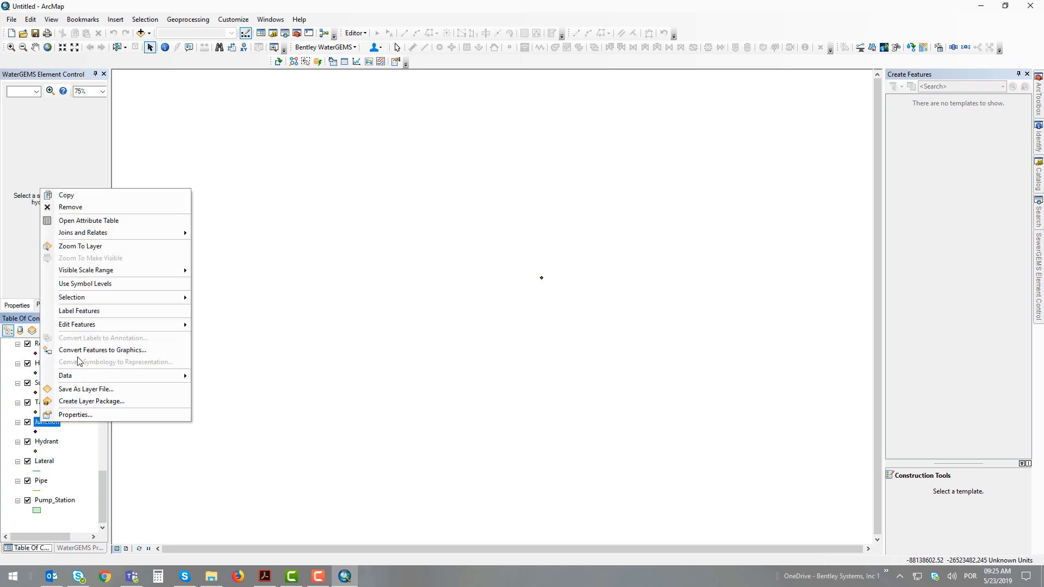
click(143, 246)
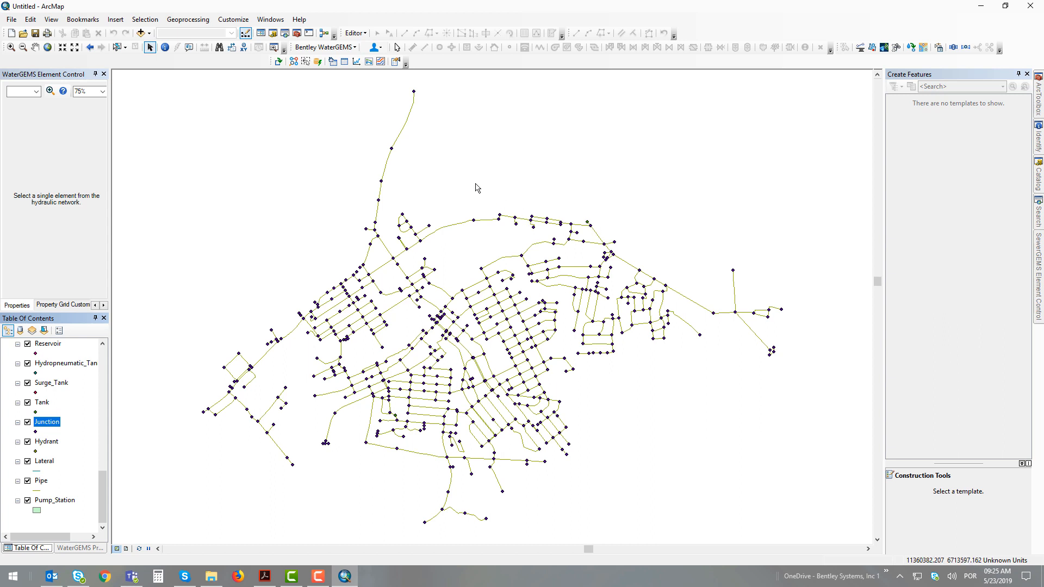
Open the WaterGEMS FlexTables list, float it over the map and widen it
click(351, 47)
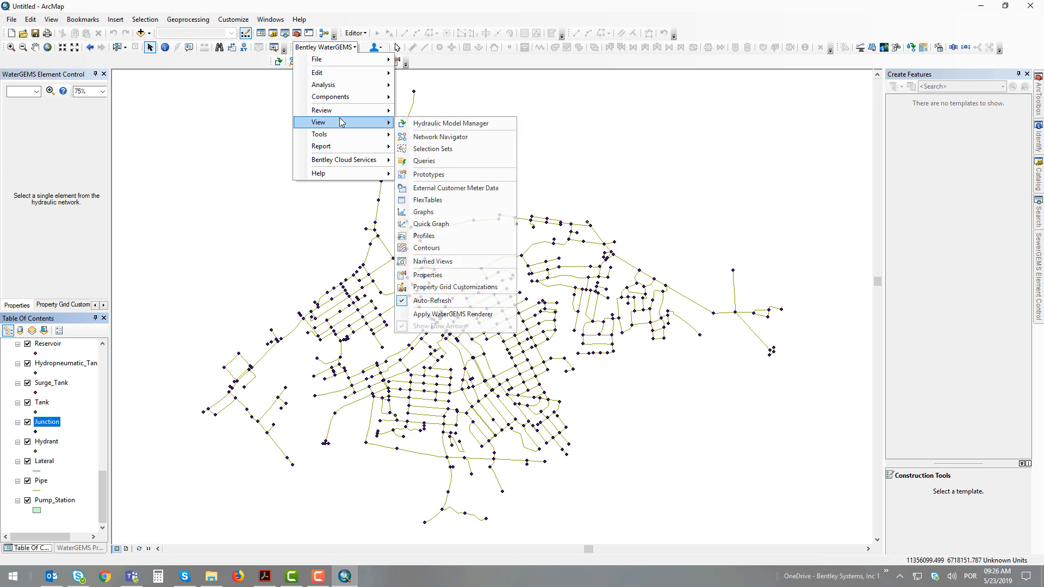
mouse_move(352, 121)
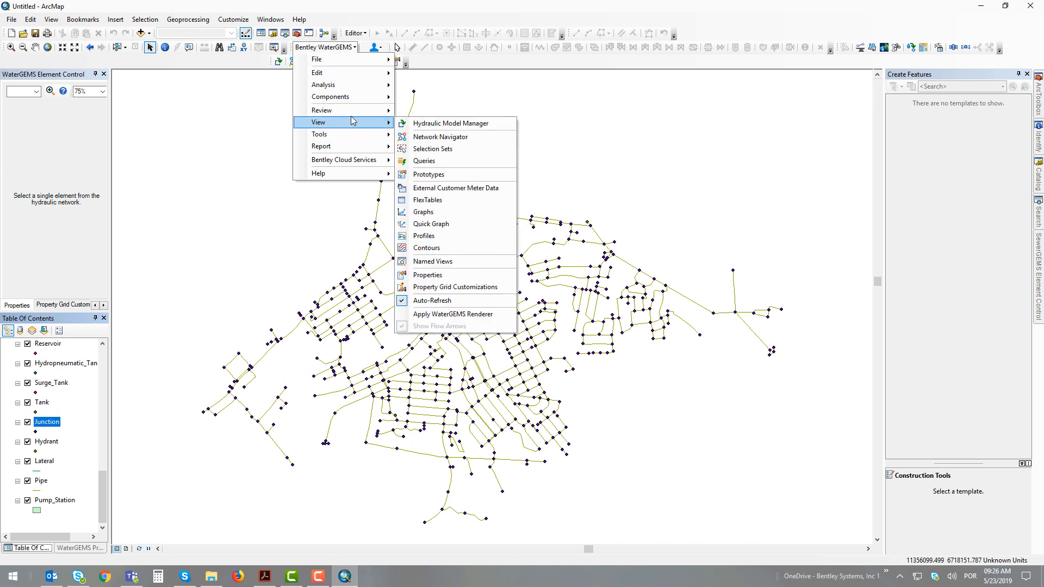
click(449, 201)
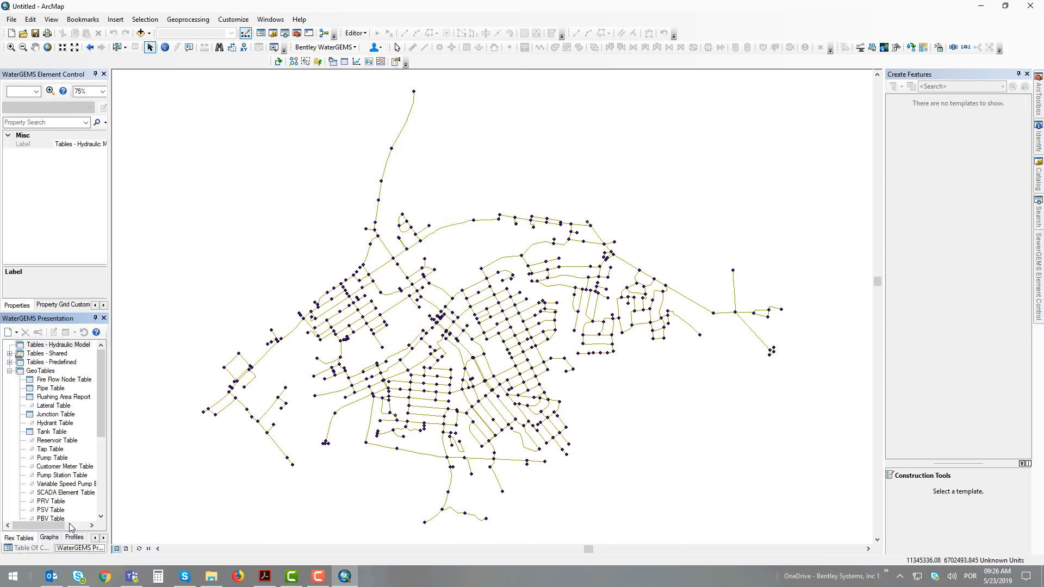
drag(59, 320, 511, 301)
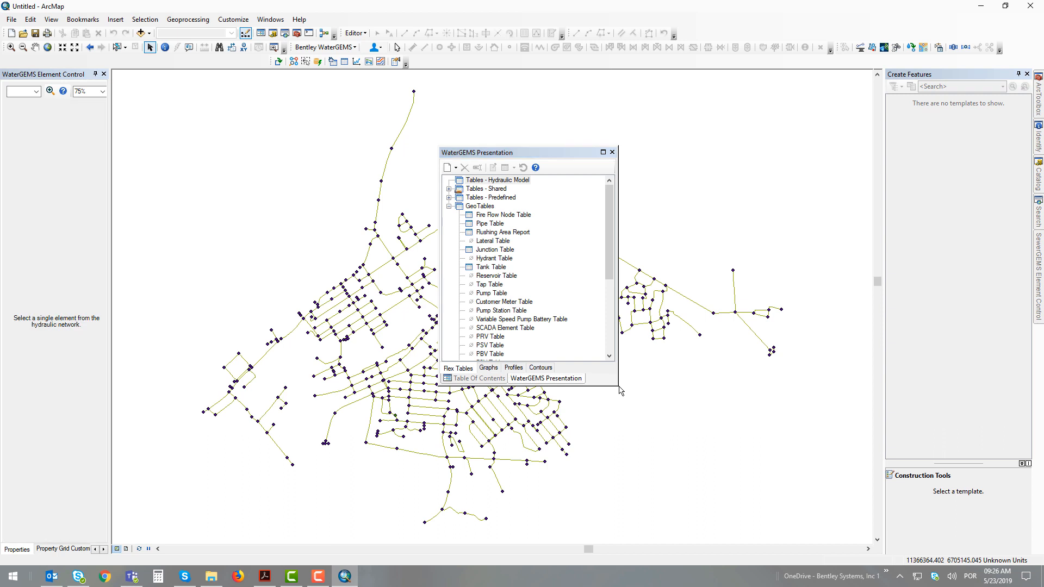
drag(617, 384, 661, 385)
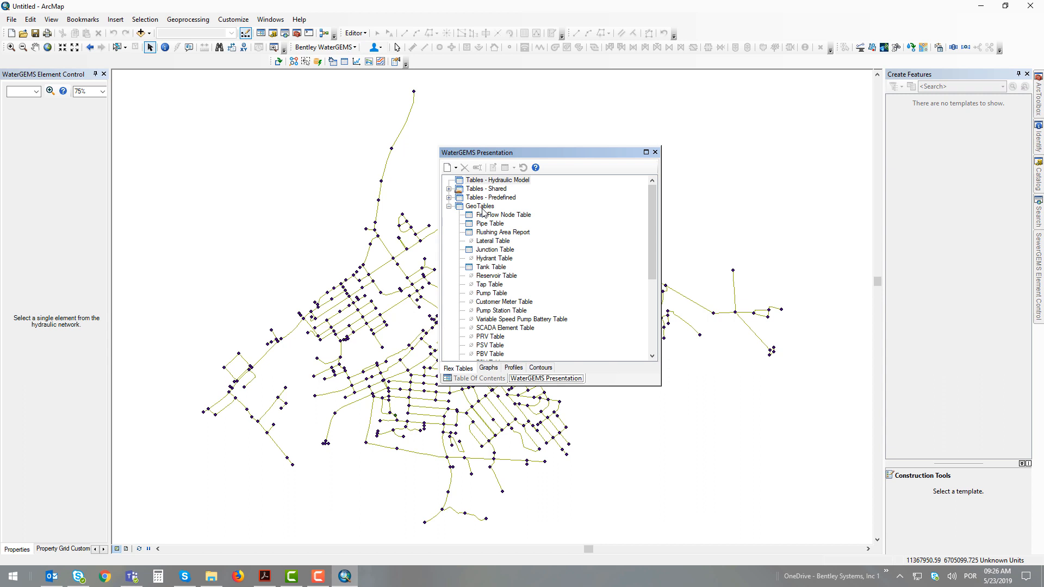
Expand the predefined FlexTables group and look over the hydraulic model and shared table groups
click(449, 198)
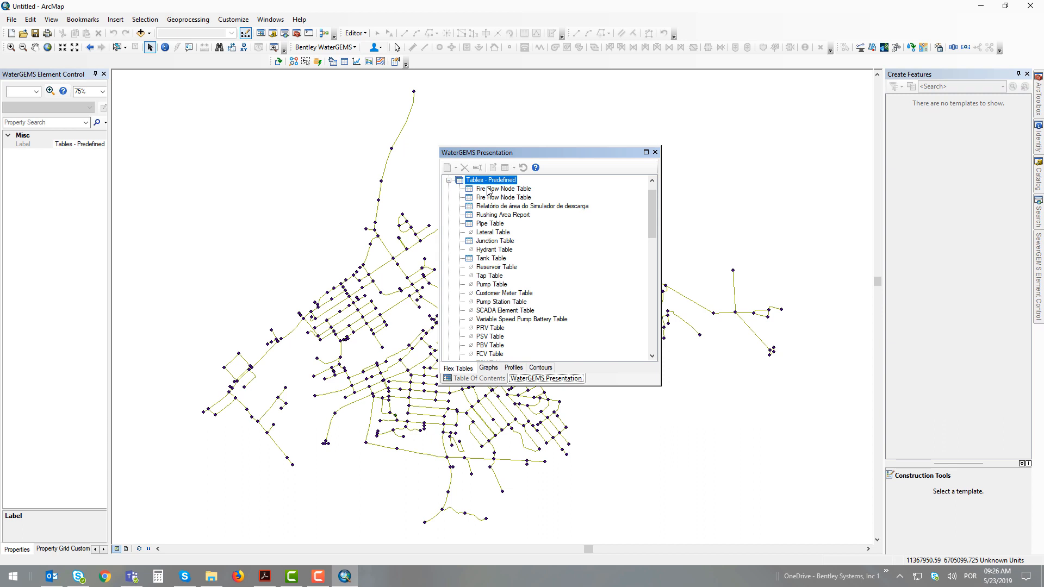
scroll(511, 257, up, 1)
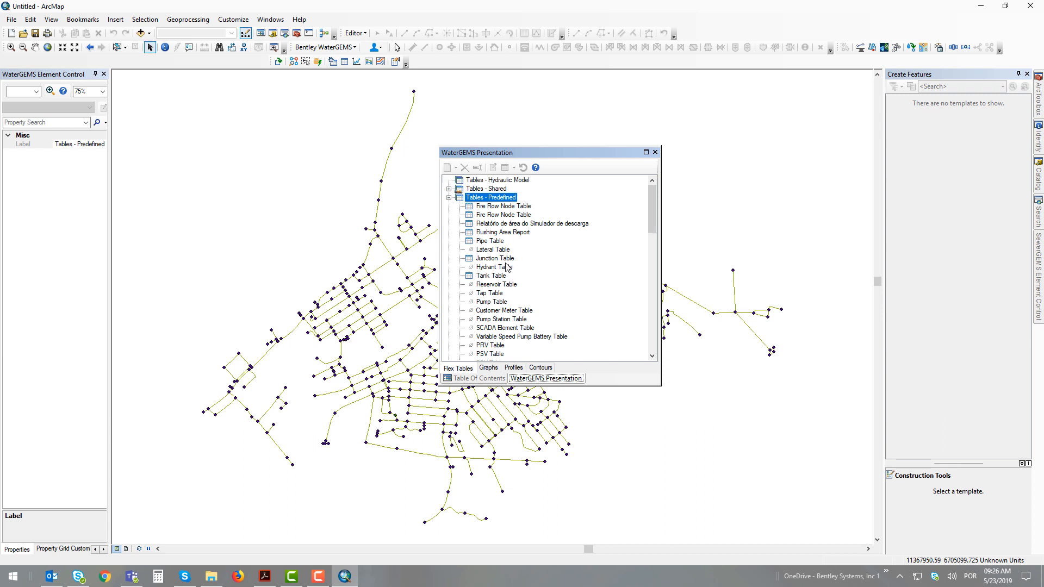
click(491, 181)
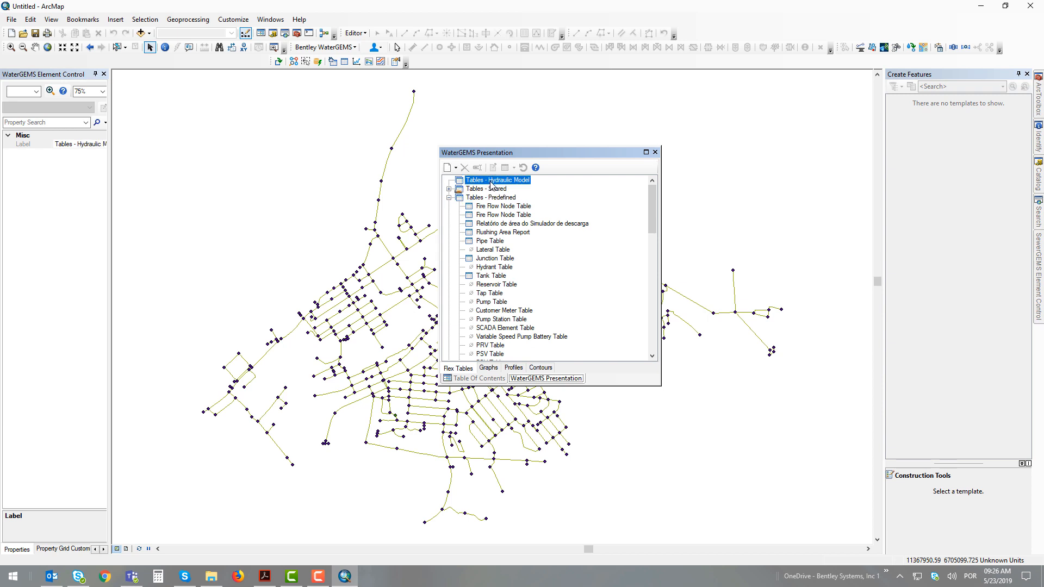
click(492, 190)
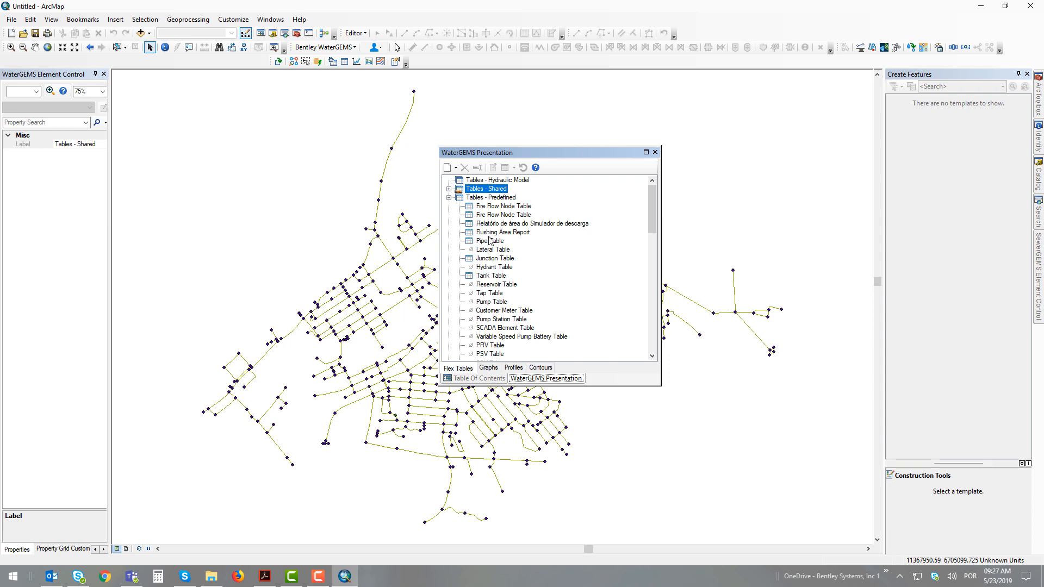
Examine the Elevation values of the default and imported junctions in the predefined Junction Table, closing it when done
double_click(489, 259)
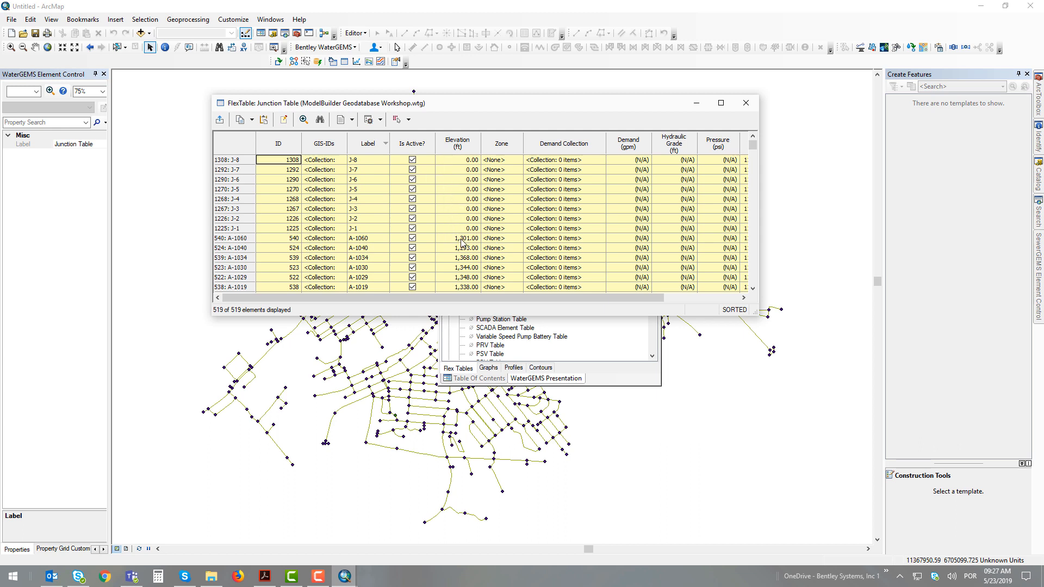
drag(471, 233, 471, 151)
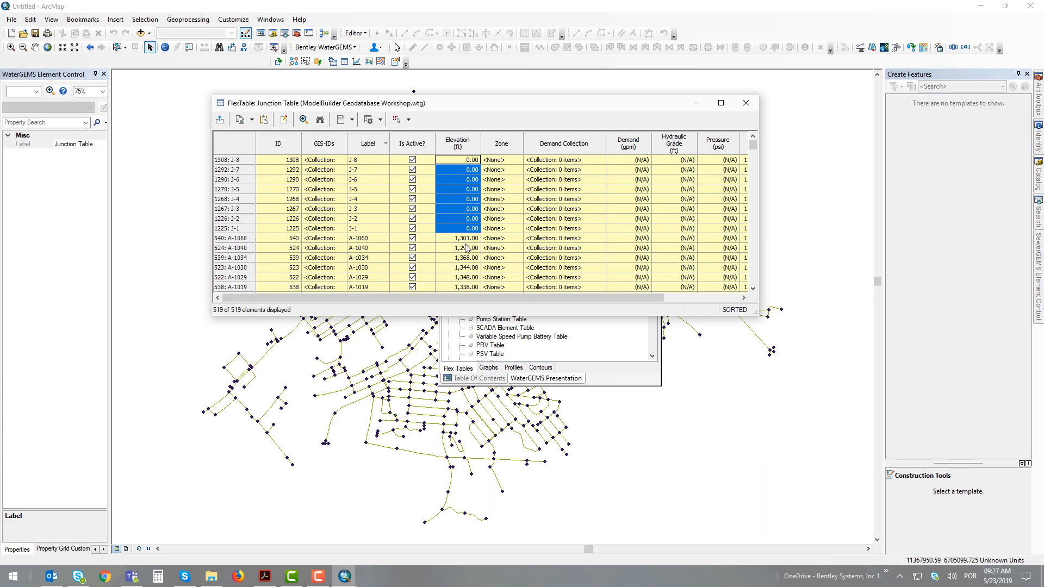
scroll(465, 219, down, 4)
drag(465, 169, 455, 273)
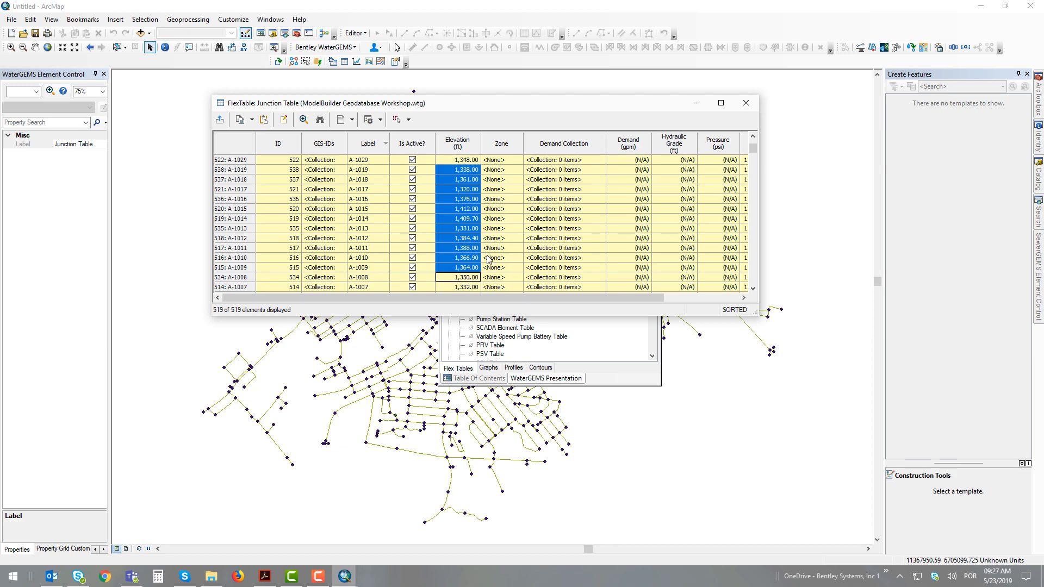
scroll(491, 260, up, 4)
click(748, 103)
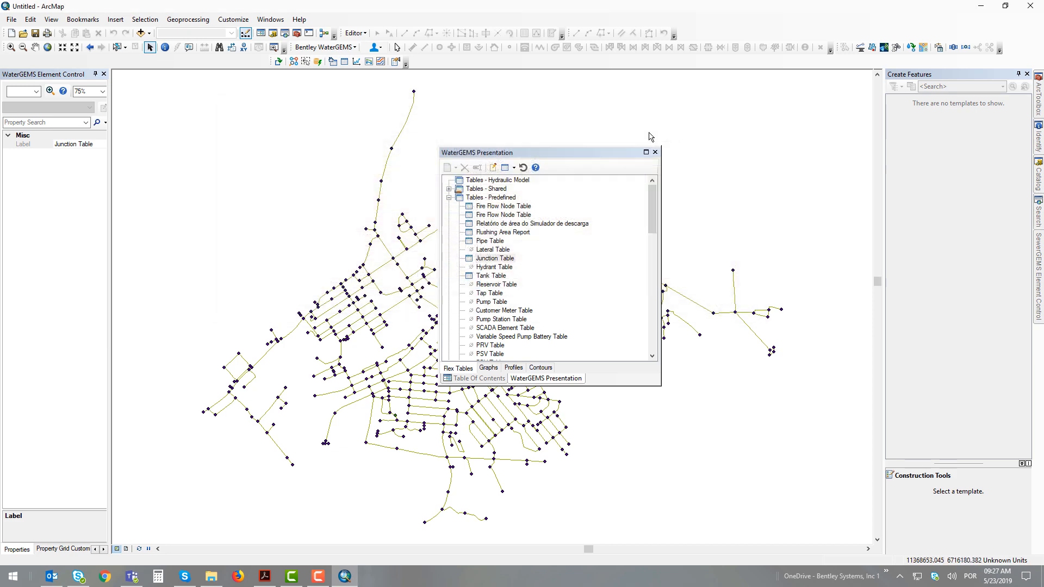
Examine the Diameter values in the predefined Pipe Table and close the table
double_click(489, 242)
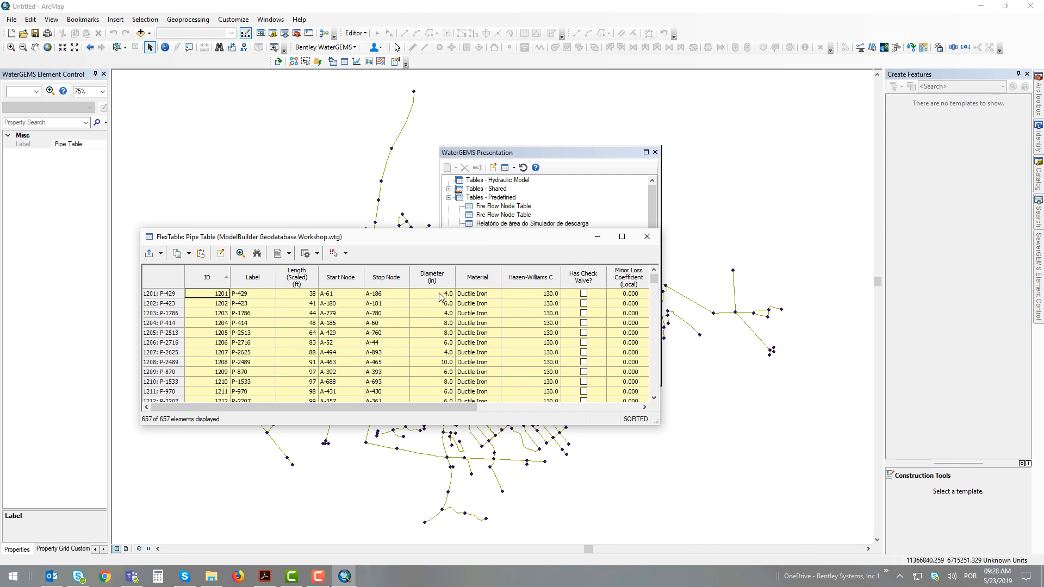
drag(440, 302, 438, 403)
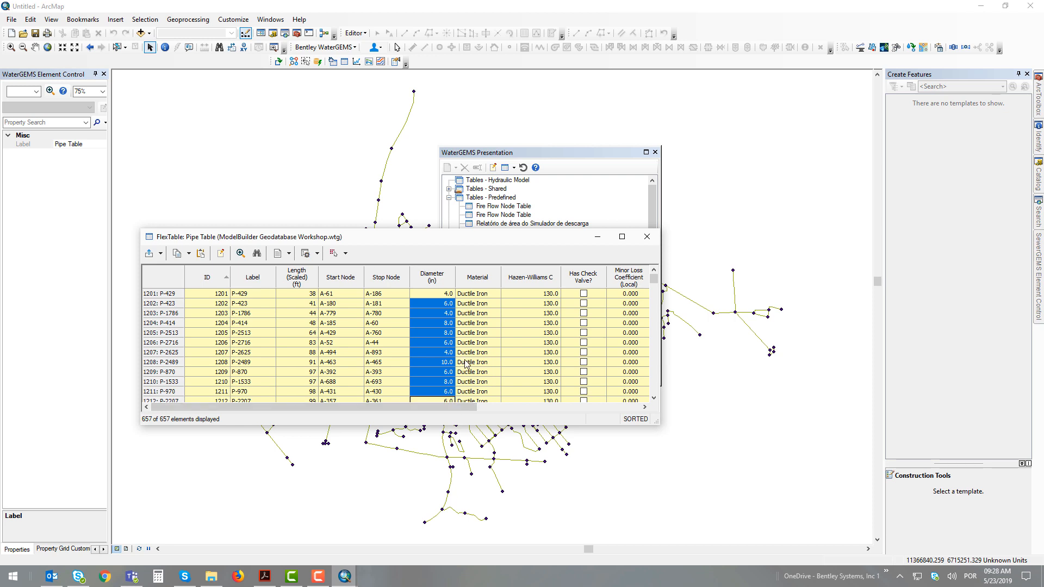
click(646, 236)
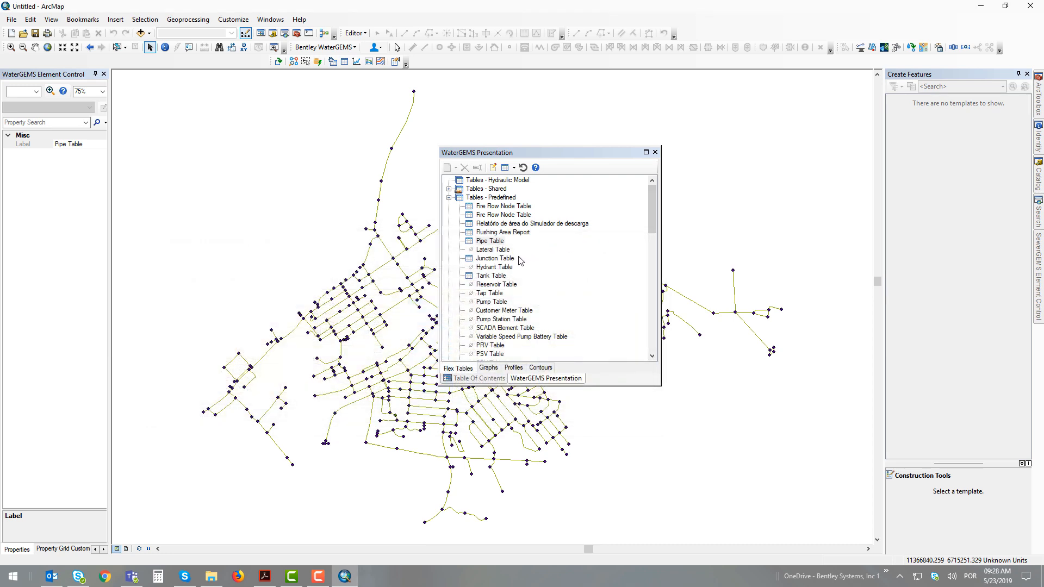
Examine the labels, base elevations and diameters of the tanks in the predefined Tank Table
double_click(491, 276)
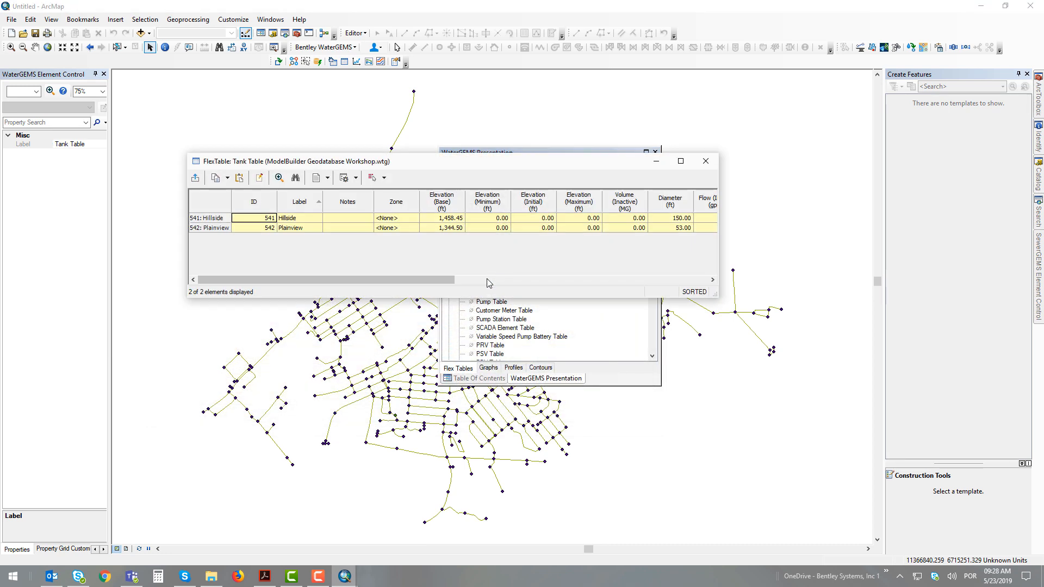
drag(294, 218, 297, 231)
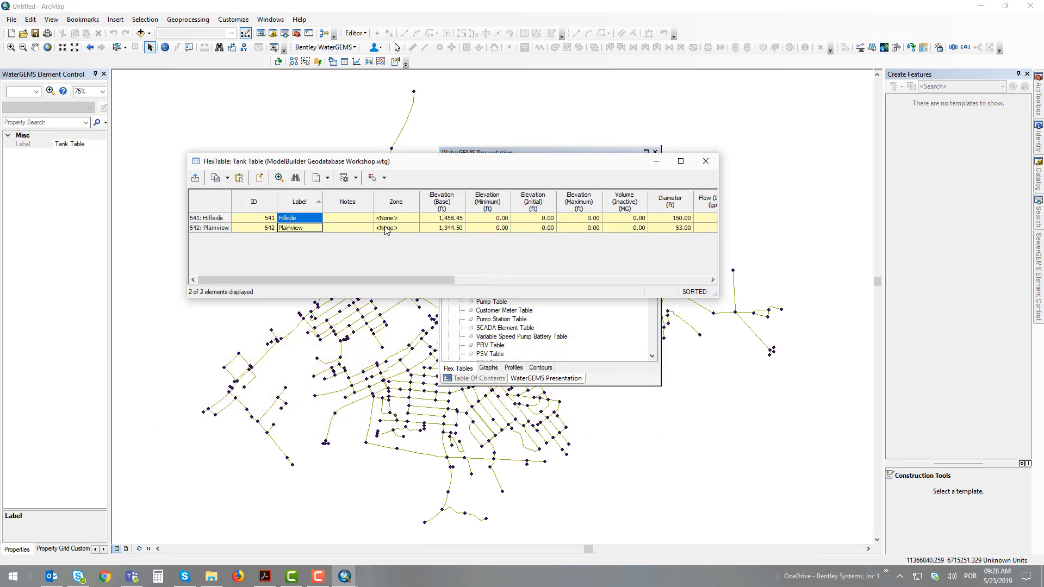
drag(442, 218, 442, 237)
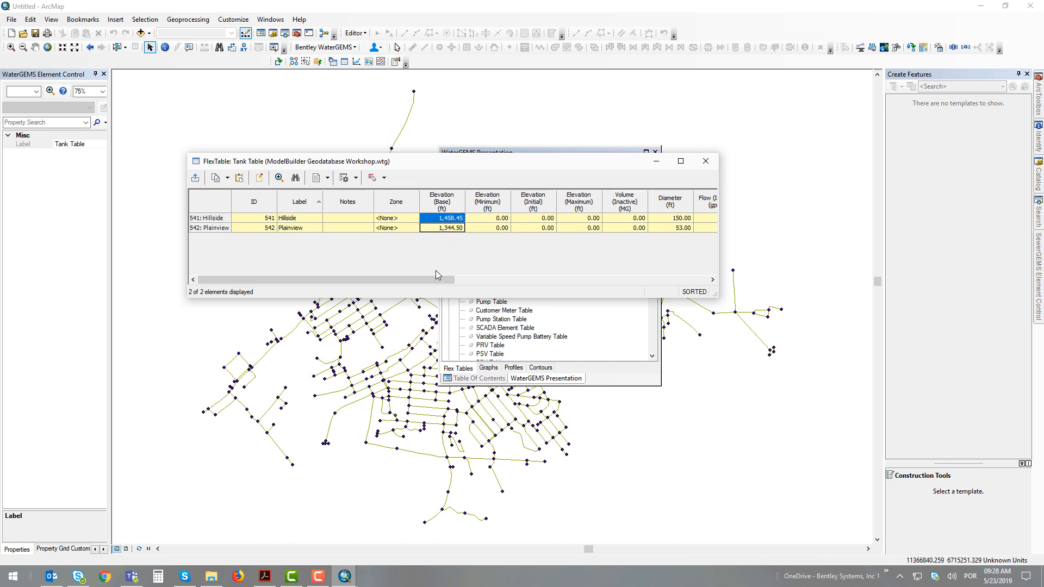
drag(435, 279, 521, 279)
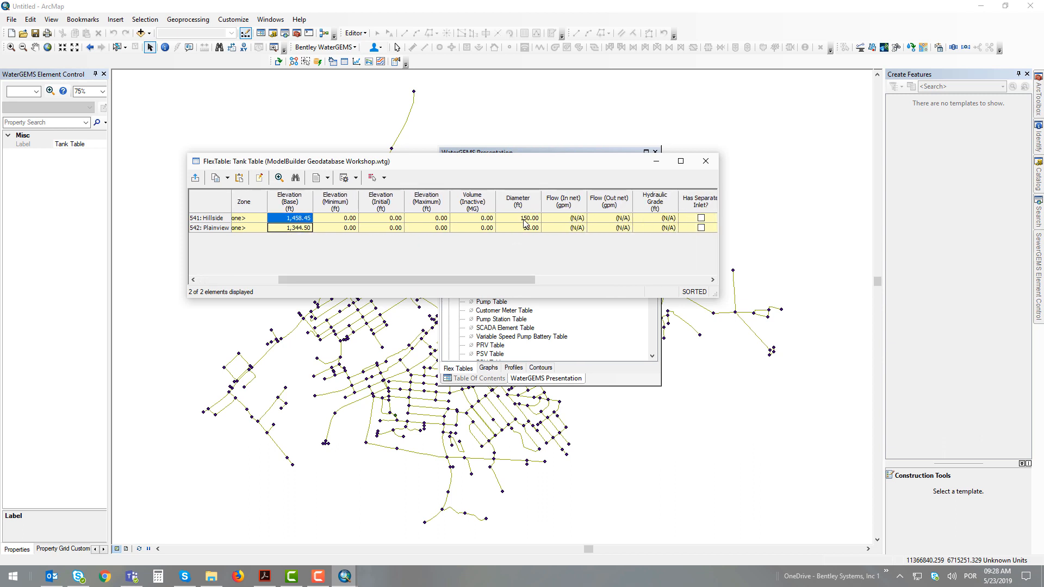
drag(518, 218, 519, 228)
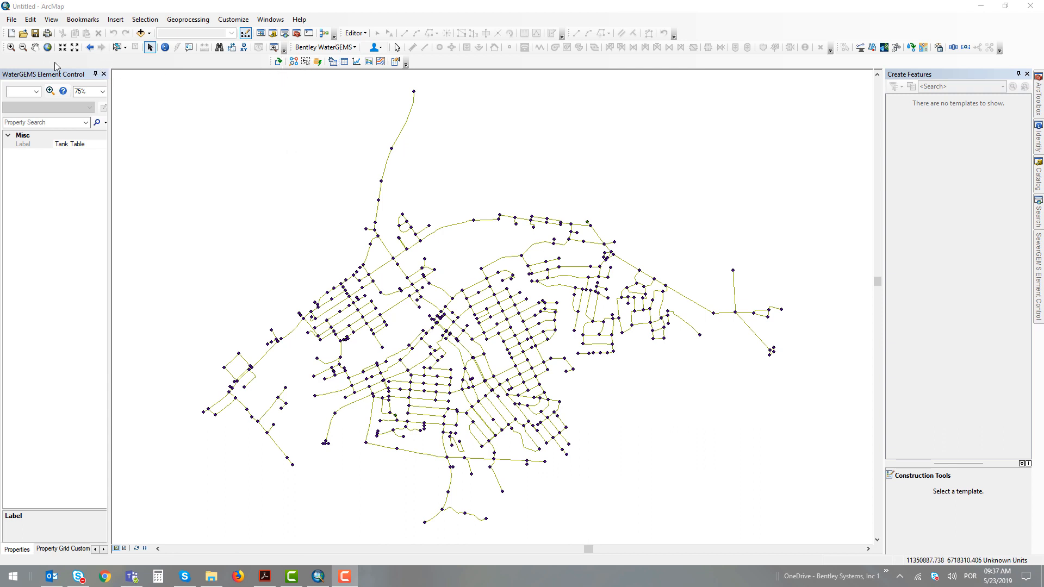
Save the map document as ModelBuilder Hydraulic Model in the ModelBuilder folder under WaterDistGIS
click(35, 34)
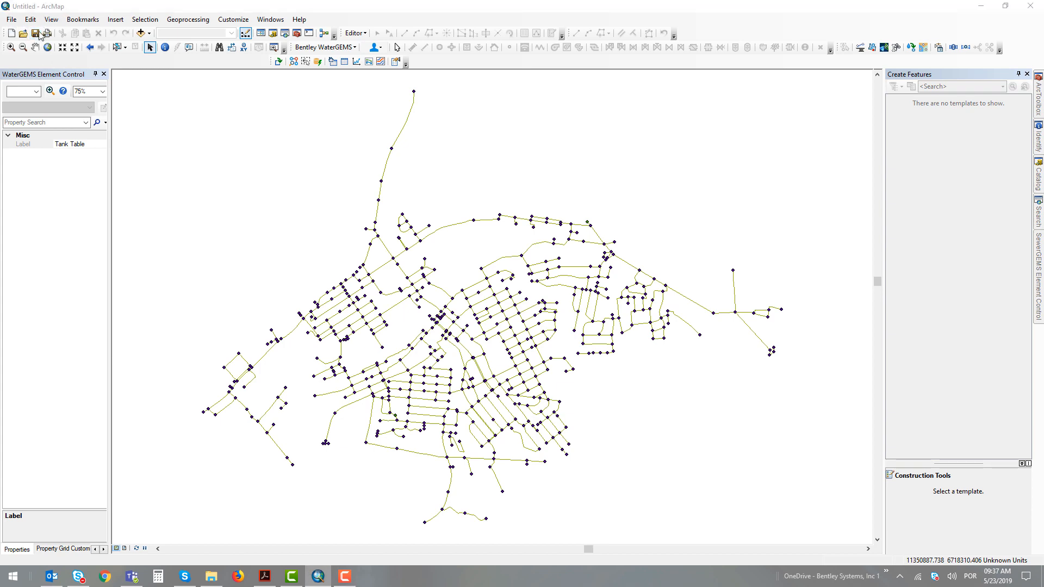
drag(477, 179, 481, 215)
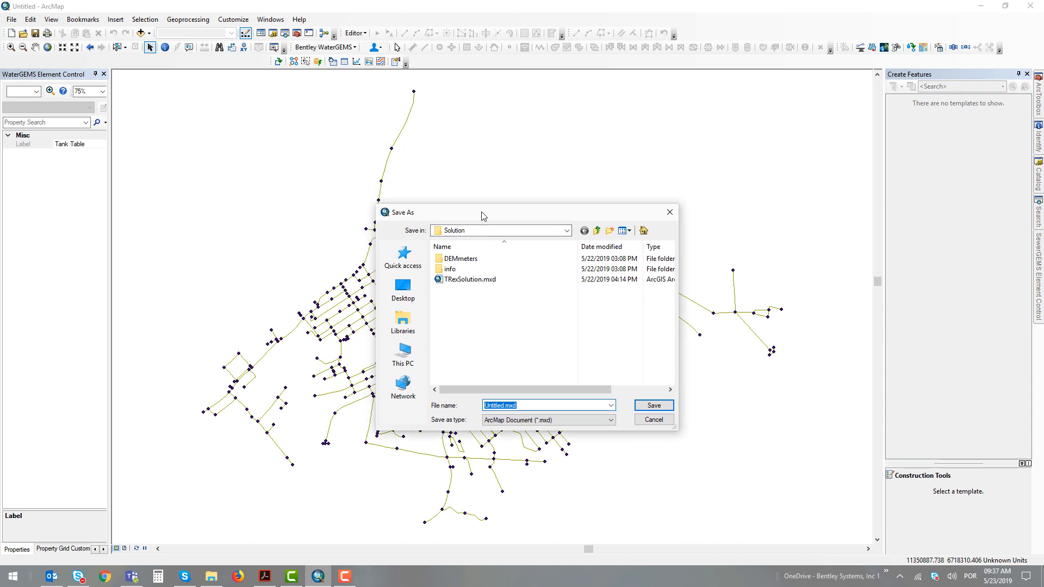
click(511, 231)
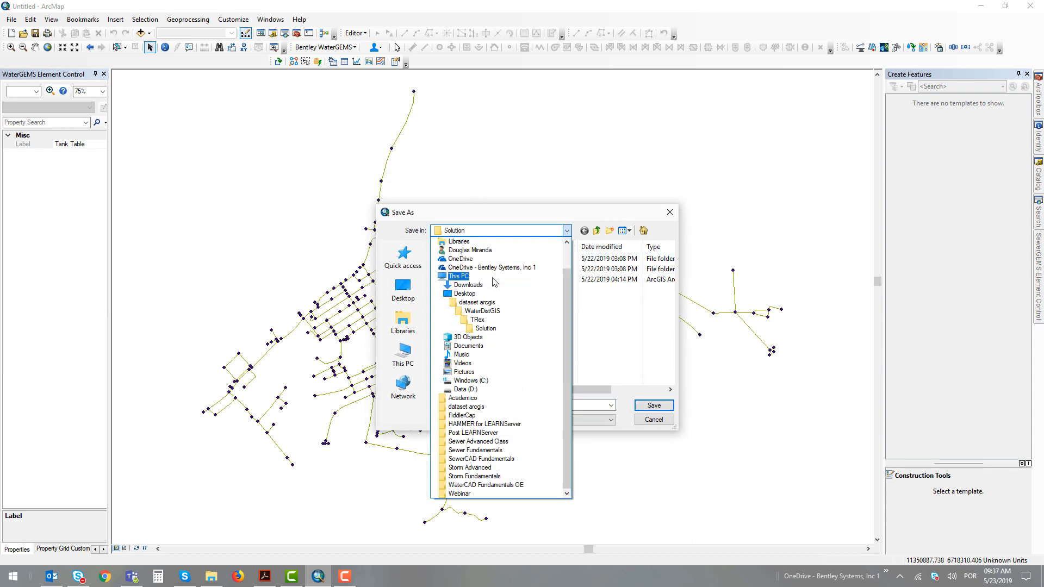
click(481, 311)
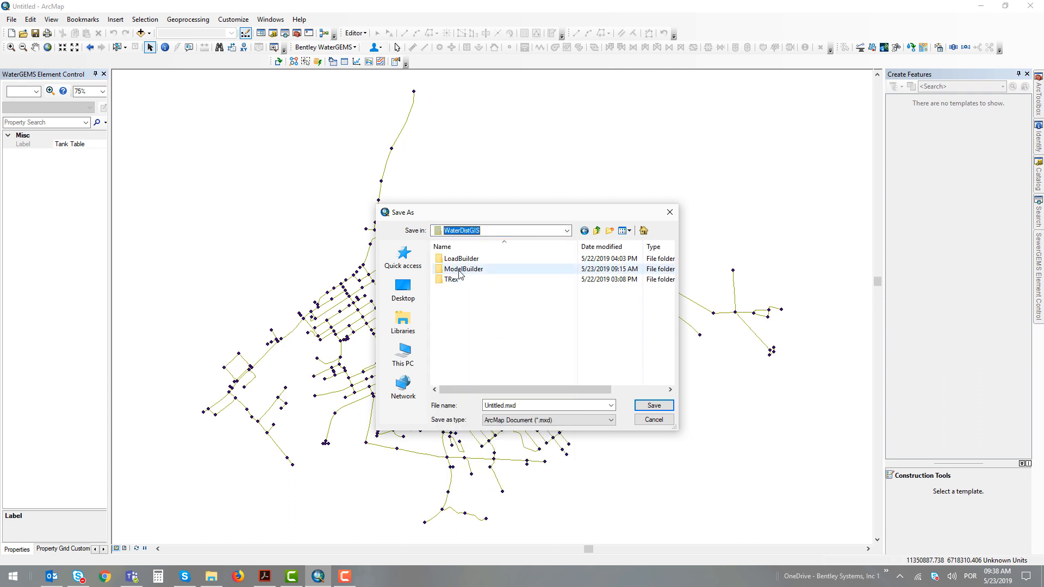
double_click(459, 271)
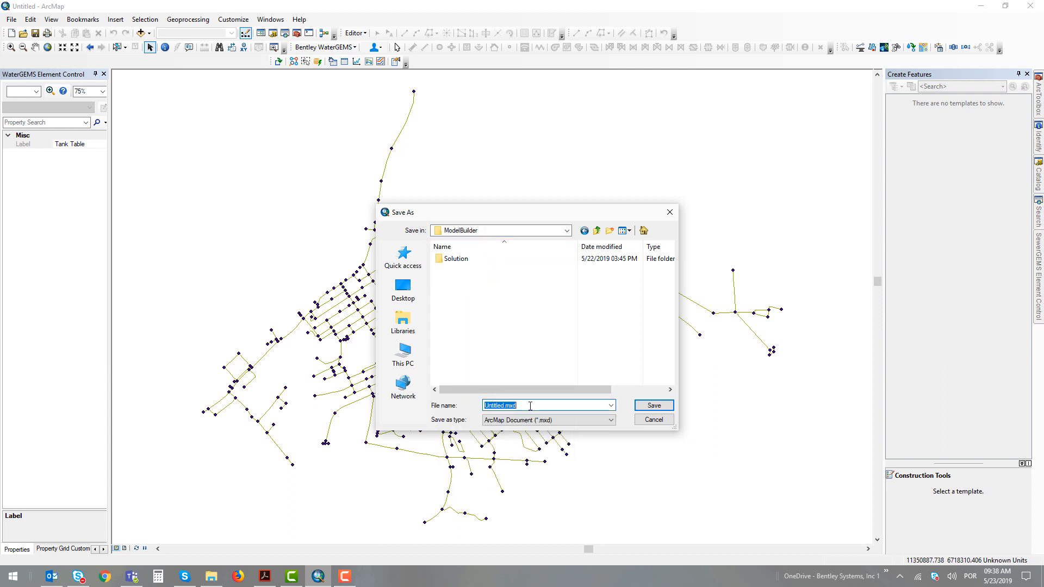
text(ModelBuilder )
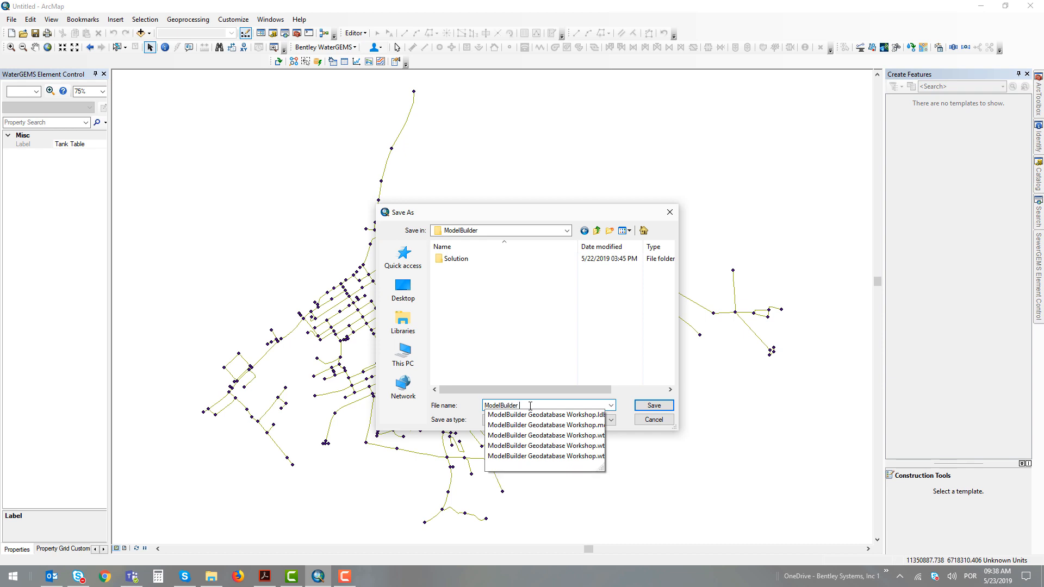
text(Hydraul)
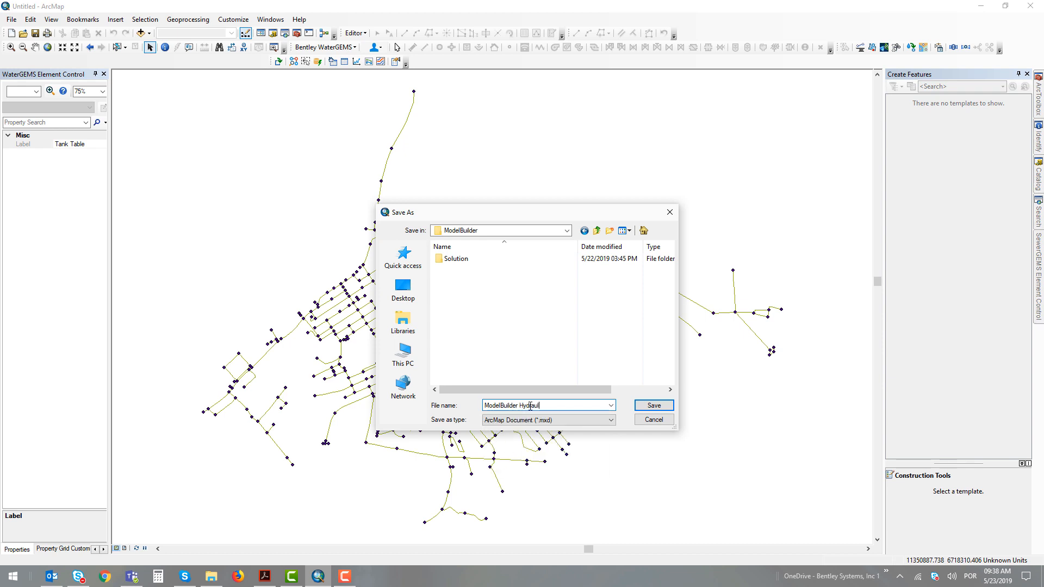
text(ic Model)
click(645, 407)
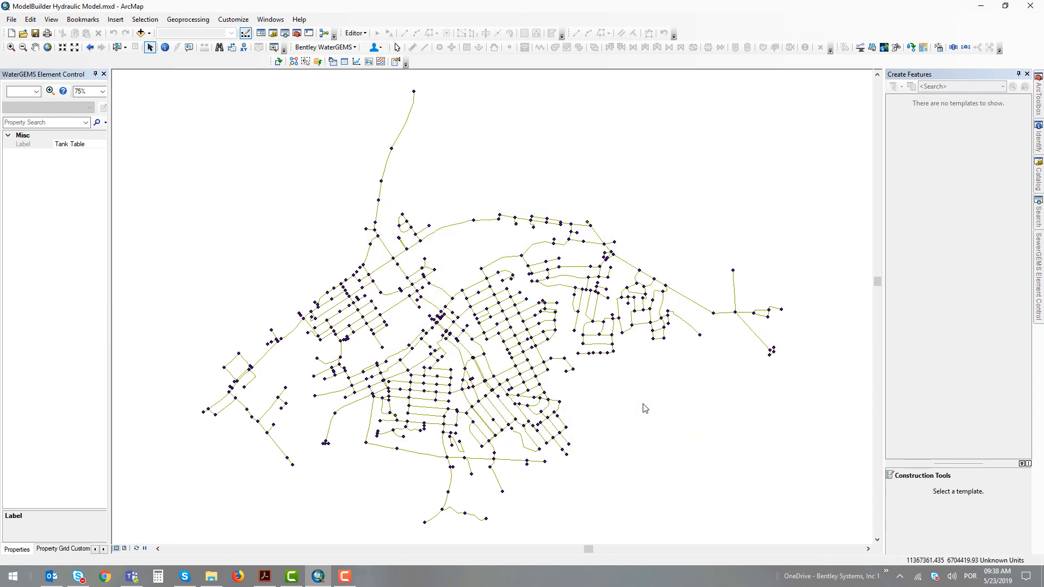
Close ArcMap, saving the changed hydraulic model, and launch the standalone WaterGEMS application
click(1031, 8)
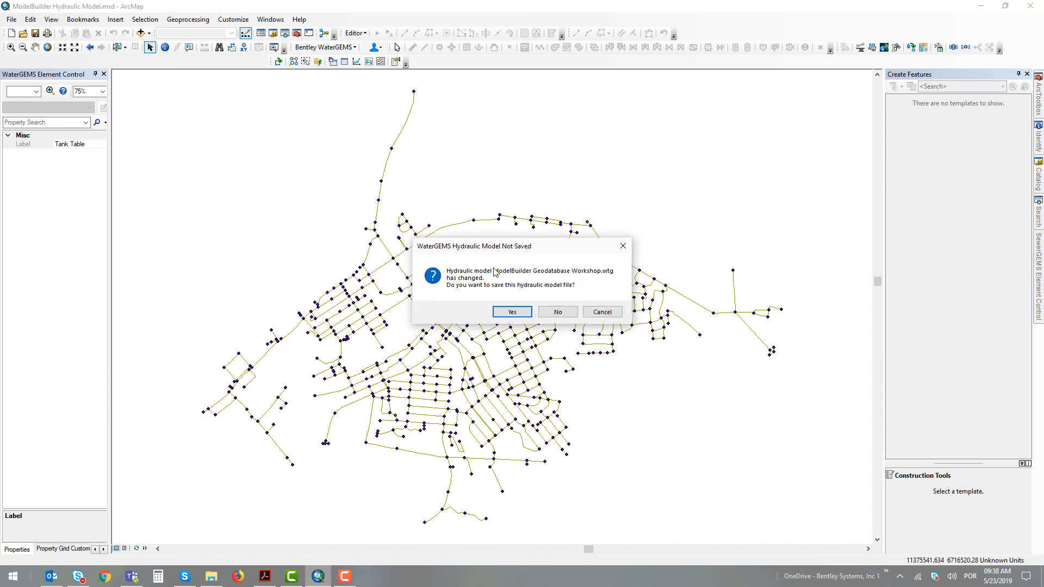
click(511, 312)
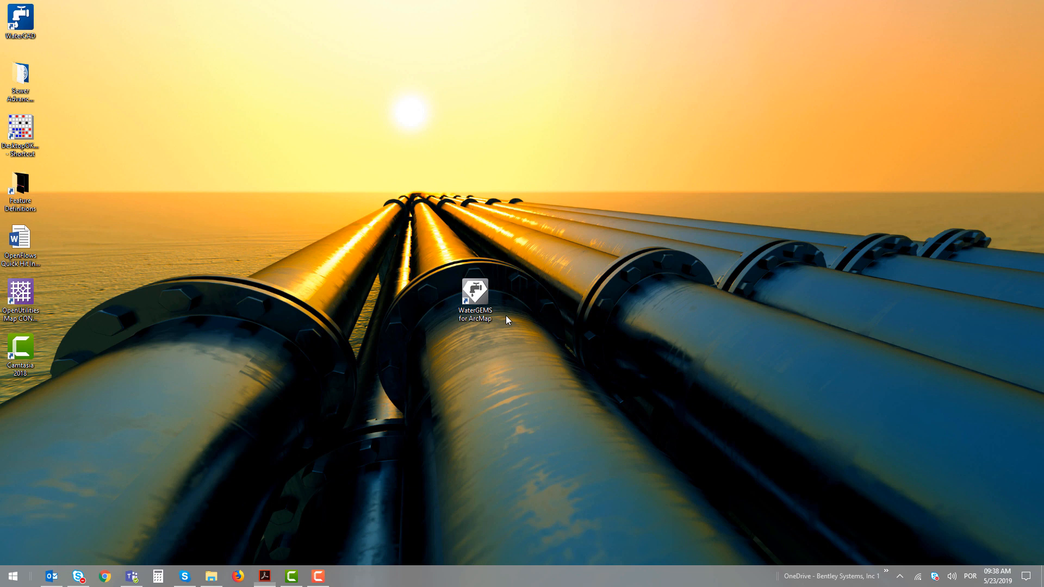
key(super)
text(waterge)
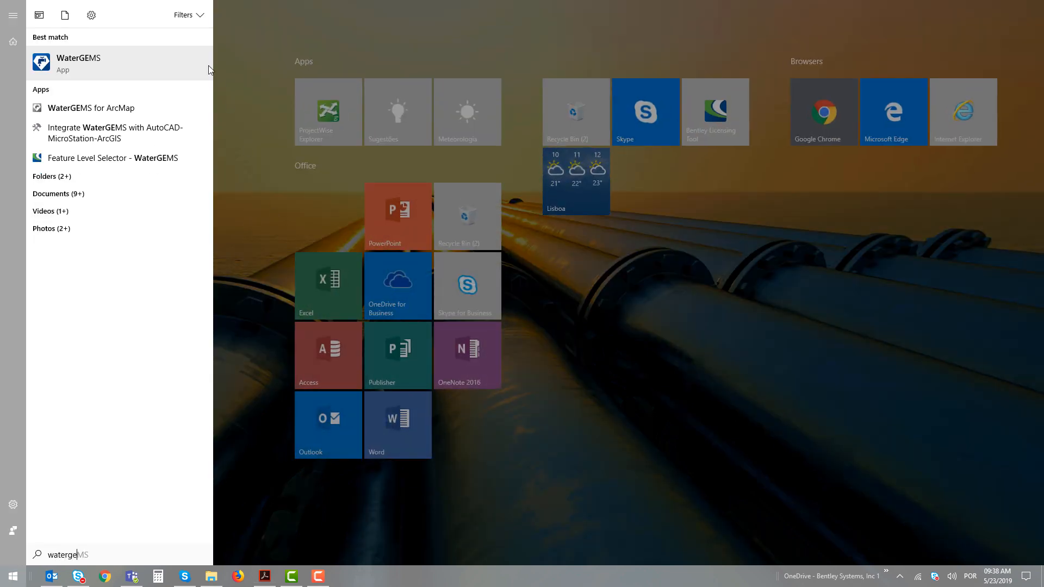
click(114, 68)
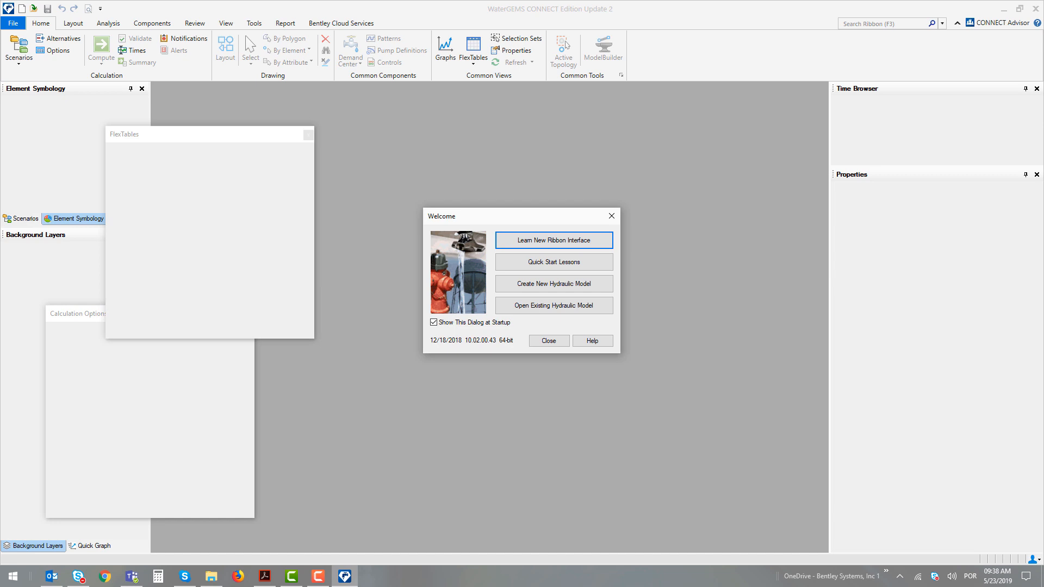
Open the existing model ModelBuilder Geodatabase Workshop.wtg from Desktop\dataset arcgis\WaterDistGIS\ModelBuilder, declining change tracking
click(567, 309)
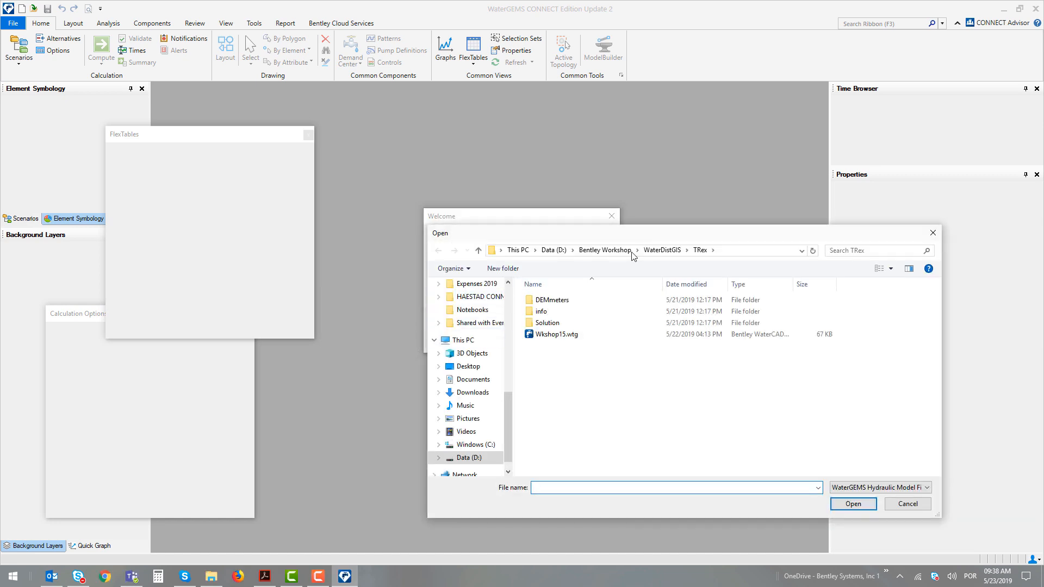
click(469, 354)
click(467, 367)
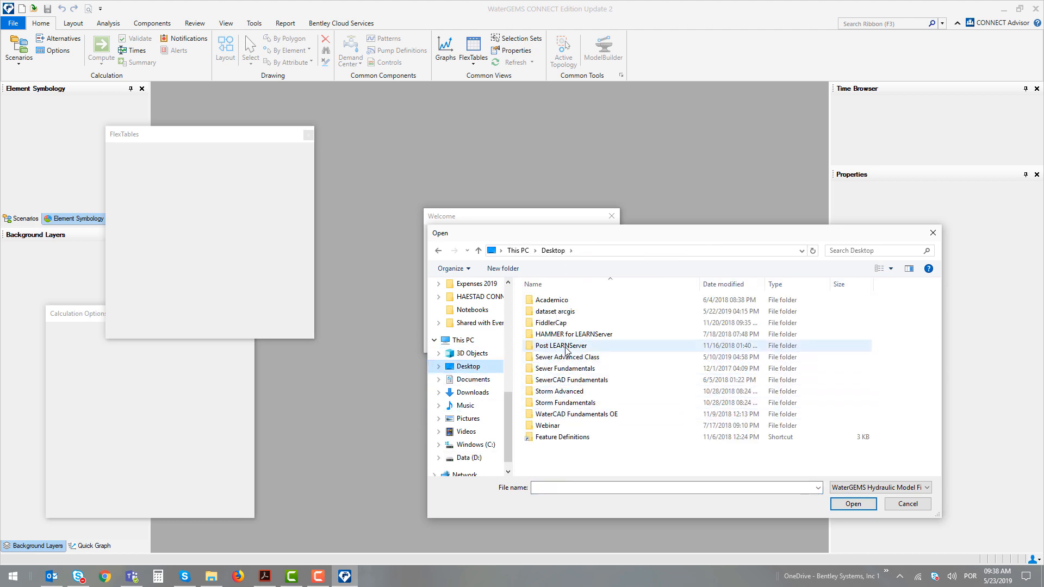
double_click(565, 312)
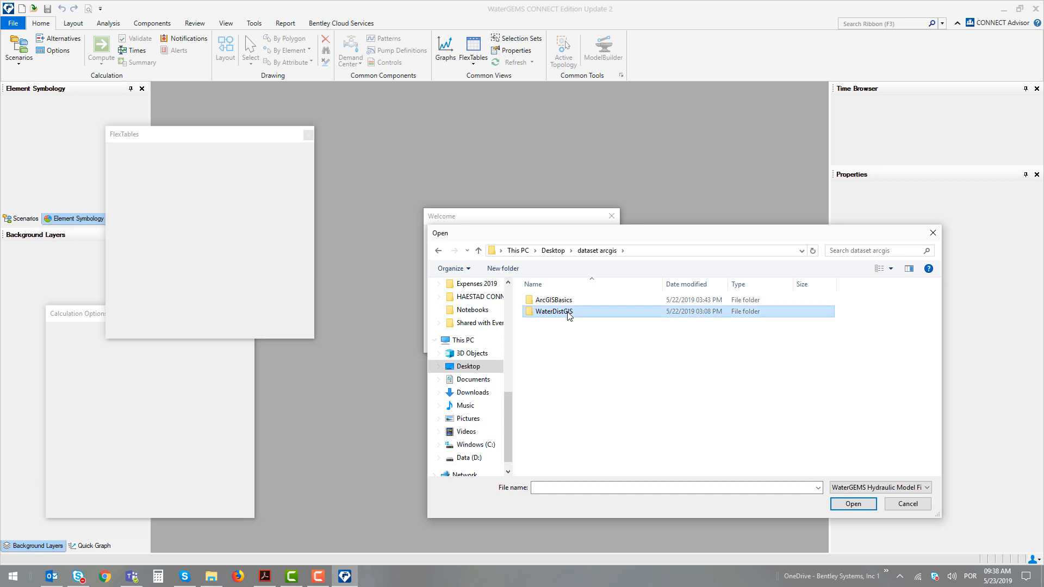
double_click(568, 313)
double_click(569, 313)
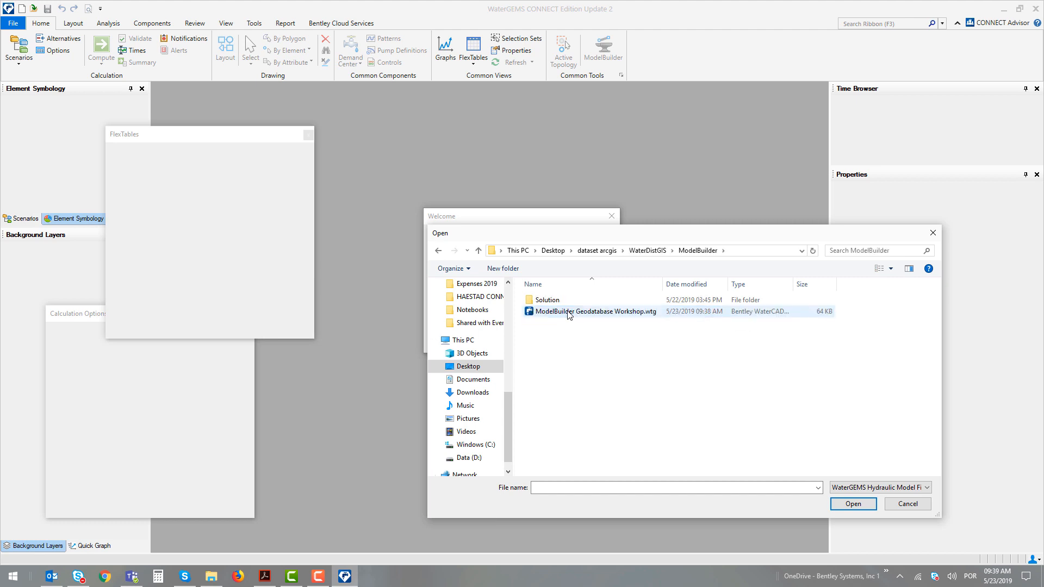
double_click(569, 312)
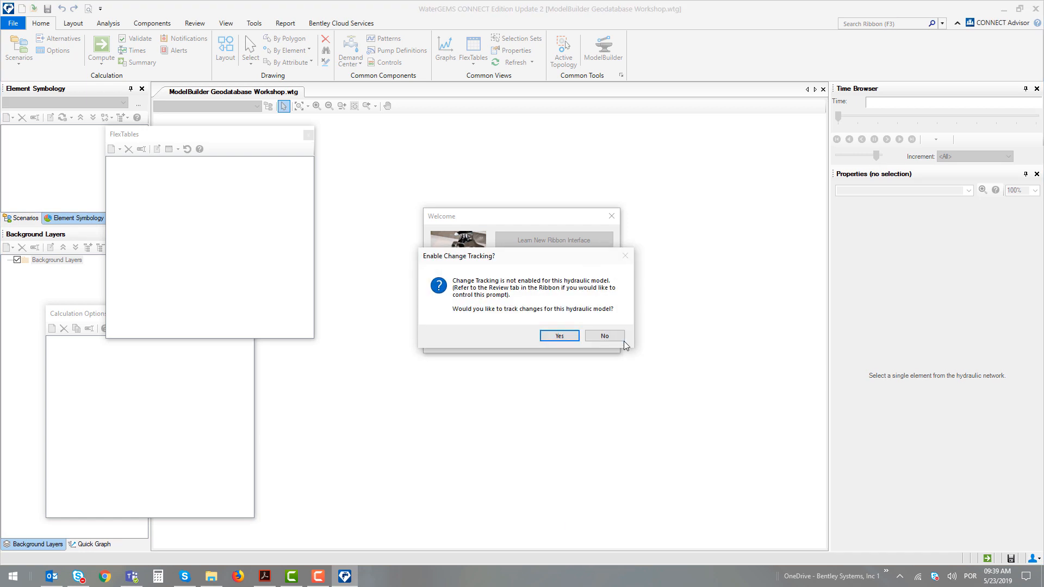
click(604, 336)
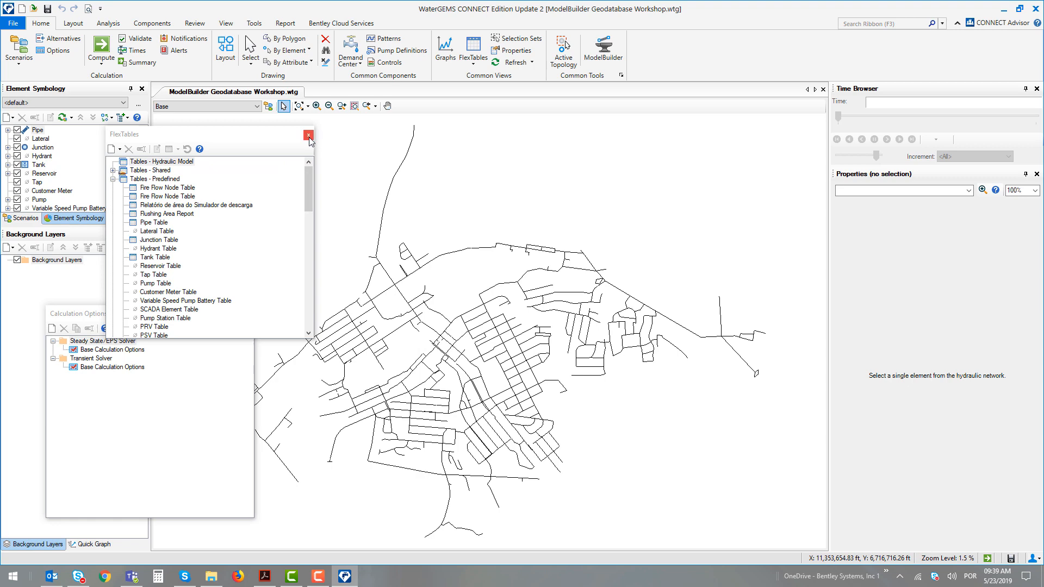
Open the predefined Tank Table and set the Hillside tank's minimum elevation to 1460 ft
drag(159, 134, 787, 135)
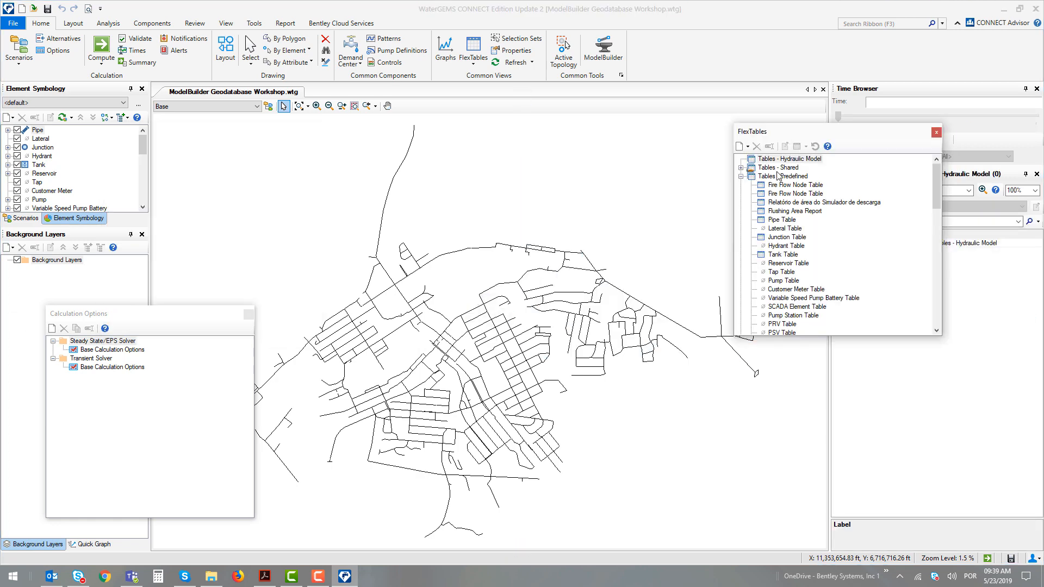
click(779, 255)
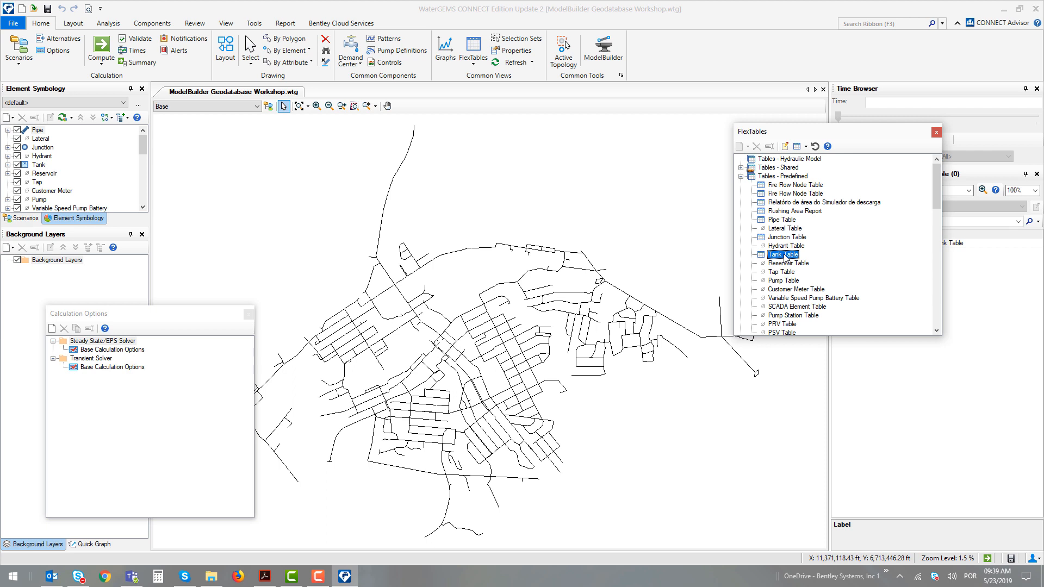
double_click(783, 255)
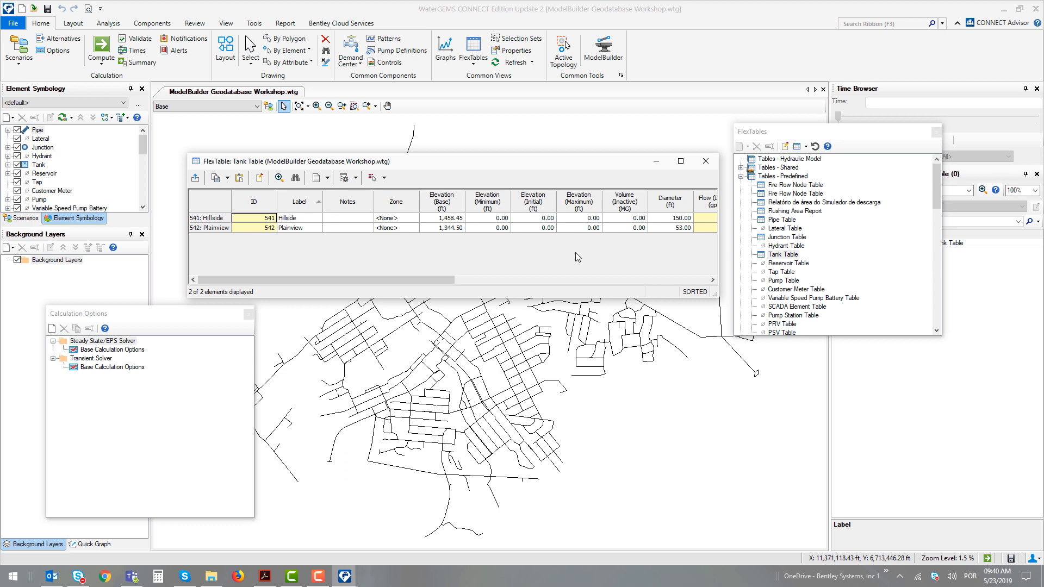
click(505, 218)
text(1460)
key(Return)
text(1,460)
key(Return)
Set the Hillside tank's initial elevation to 1475 ft and its maximum elevation to 1480 ft, and close the Tank Table
click(548, 218)
text(1475)
key(Return)
click(590, 219)
text(1480)
key(Return)
text(1880)
key(Return)
click(705, 161)
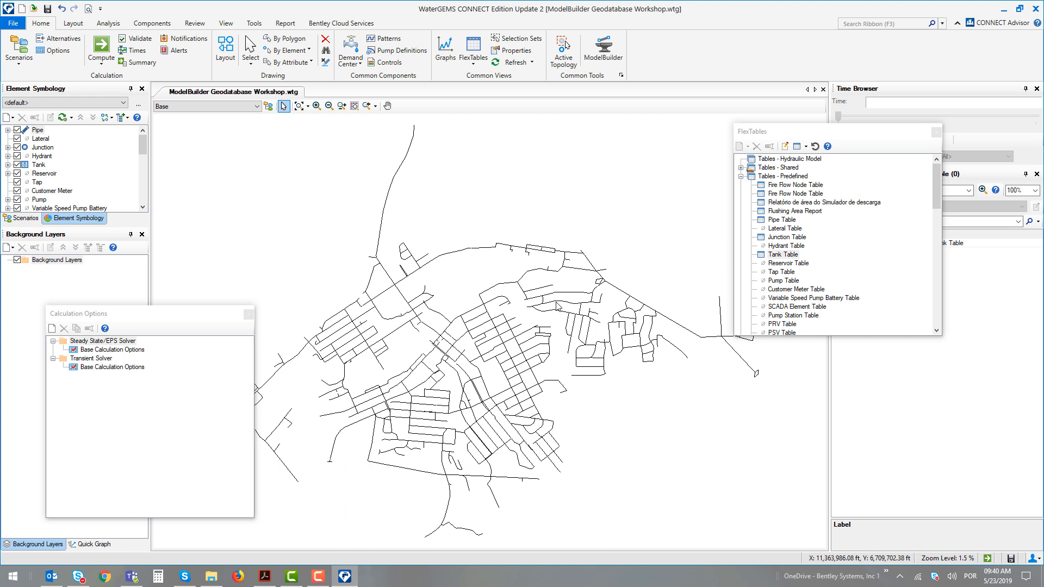
Open the Demand Control Center, accepting that undo is unavailable, and initialize demands for all elements
scroll(556, 305, down, 1)
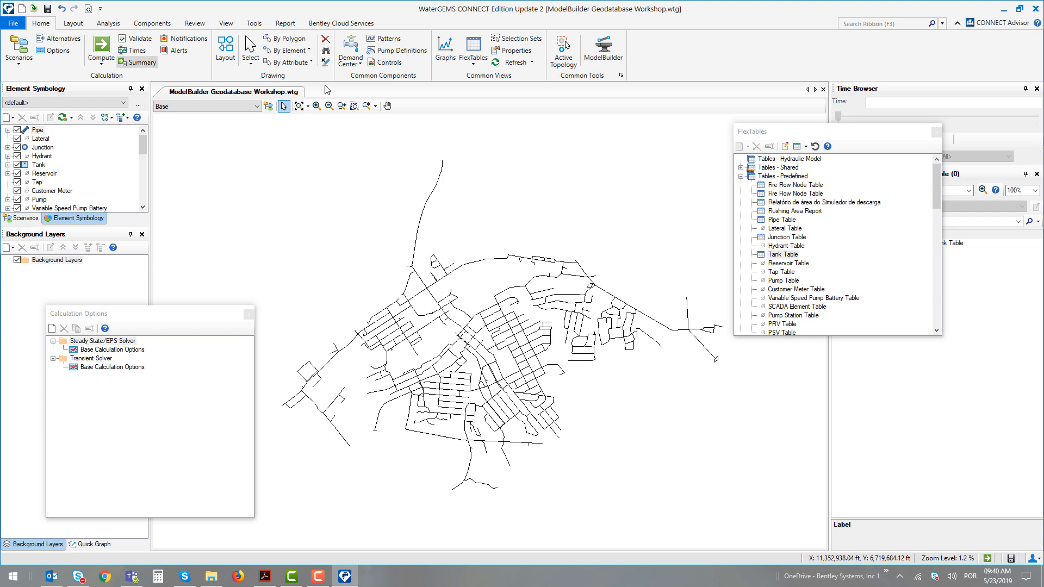
click(351, 66)
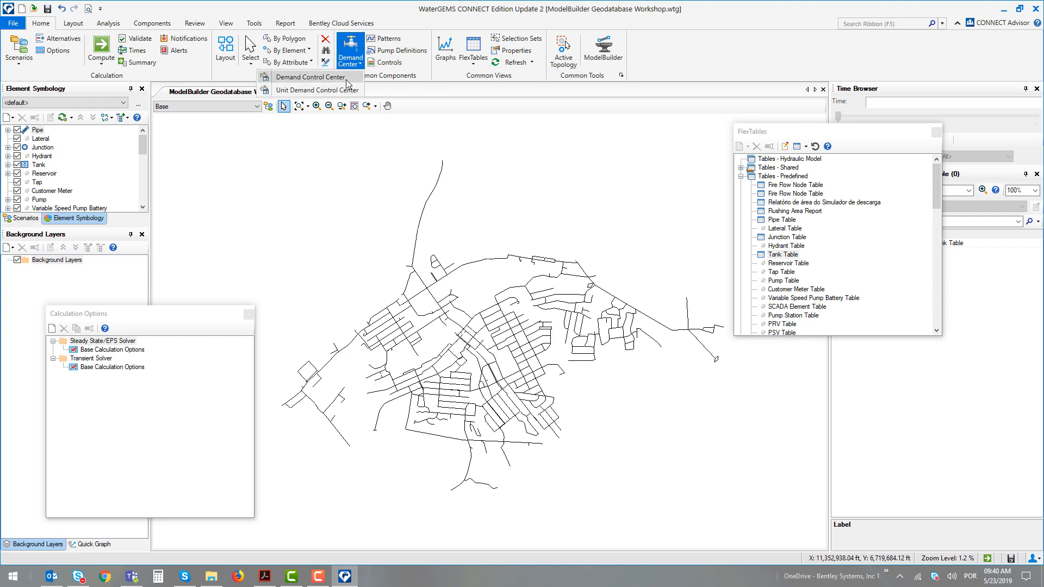
click(346, 78)
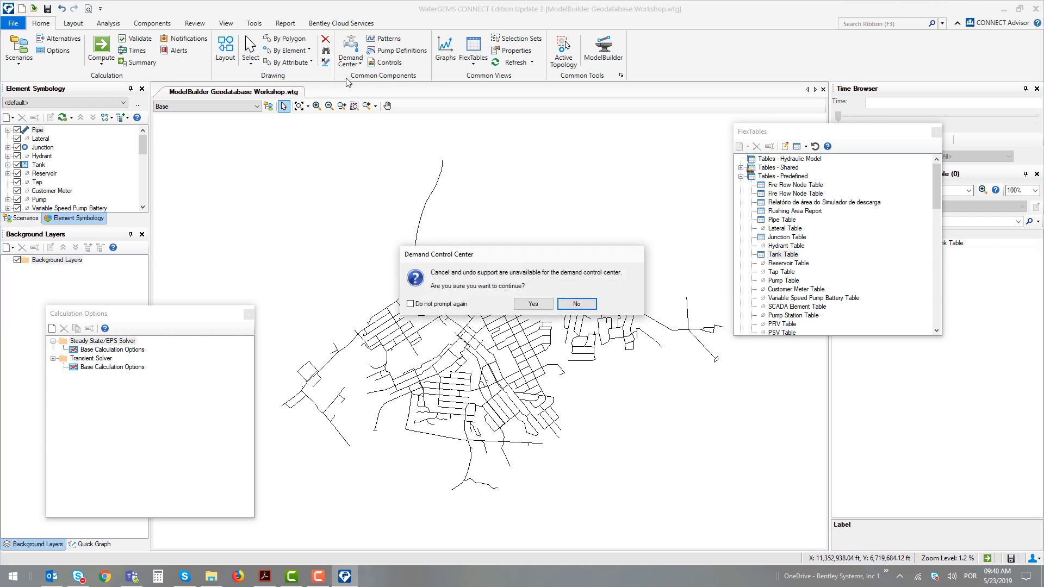
click(545, 306)
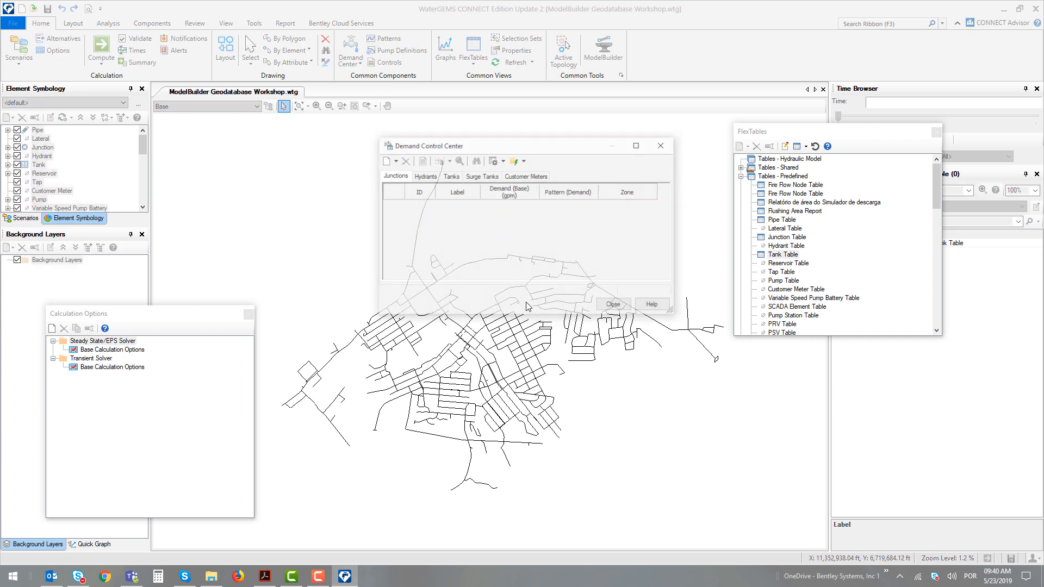
drag(454, 147, 447, 128)
click(387, 141)
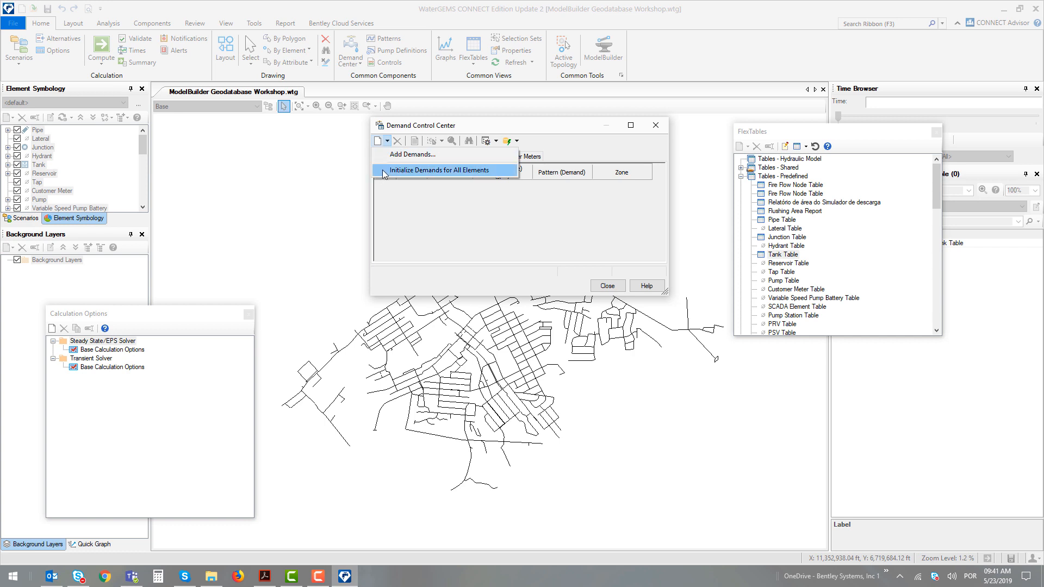
click(408, 170)
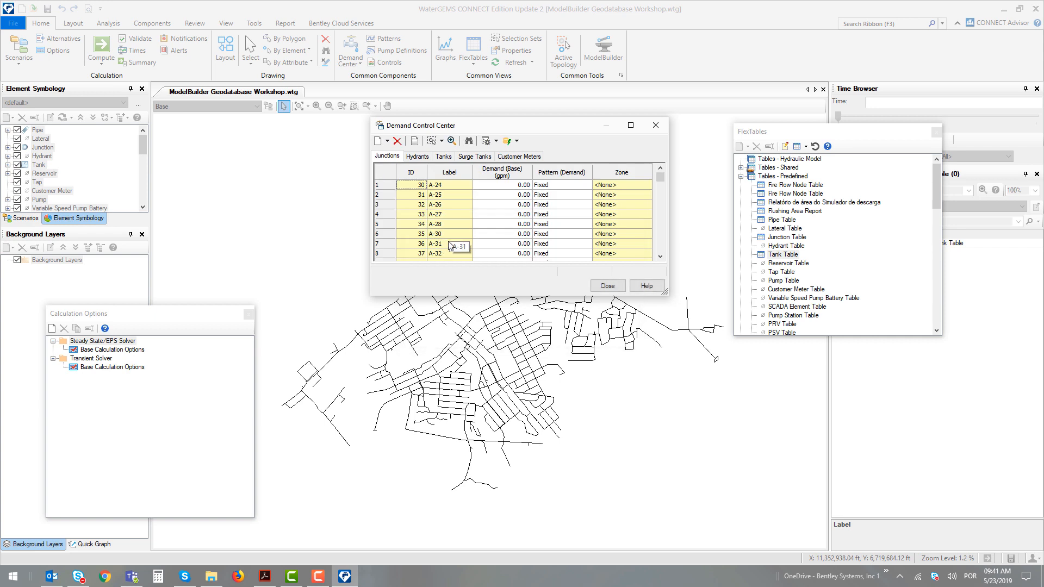
Globally set the base demand of all junctions to 2 gpm and close the Demand Control Center
right_click(504, 180)
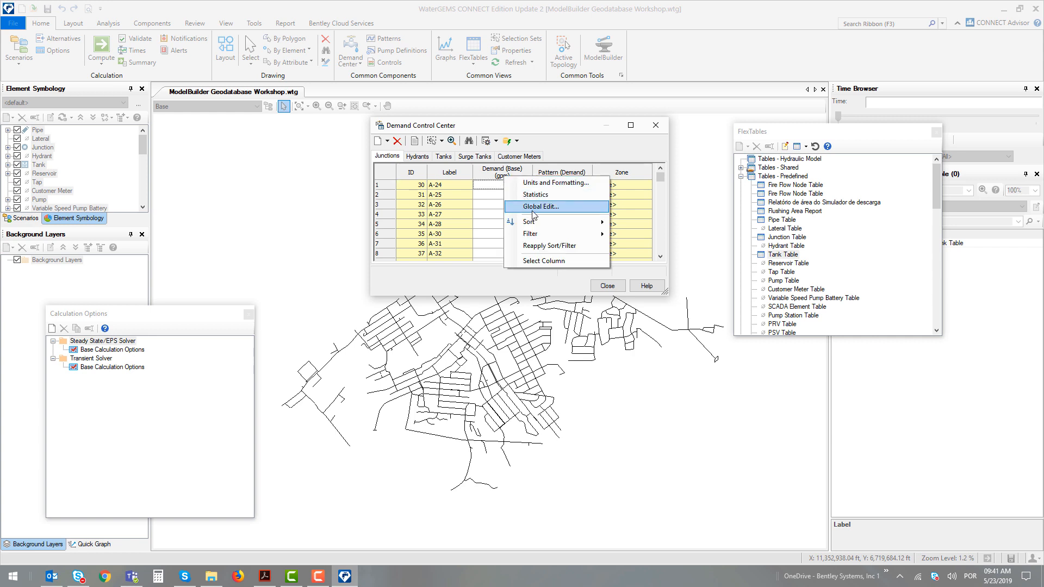
click(533, 206)
text(2)
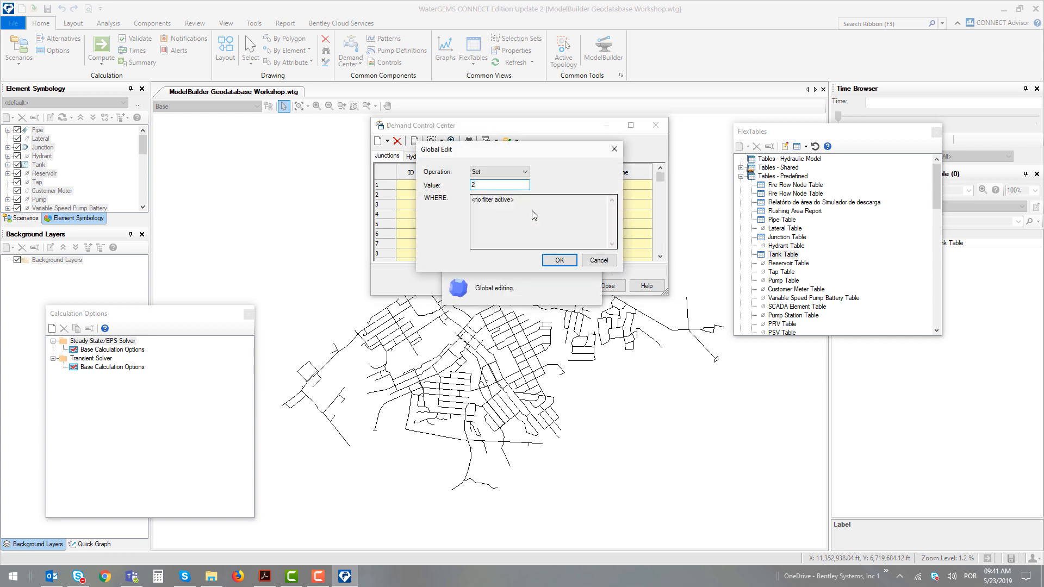
key(Return)
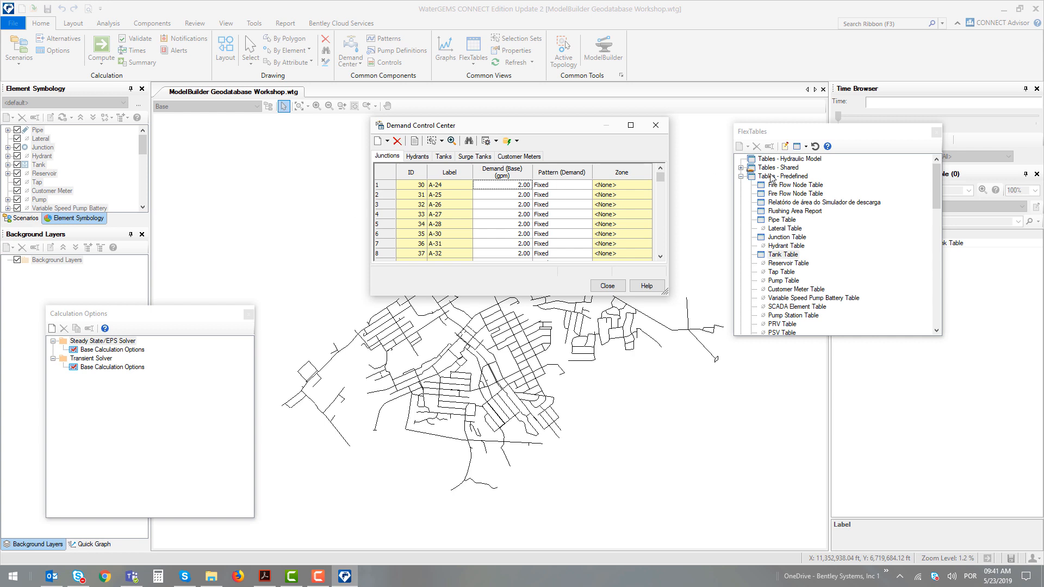
click(654, 127)
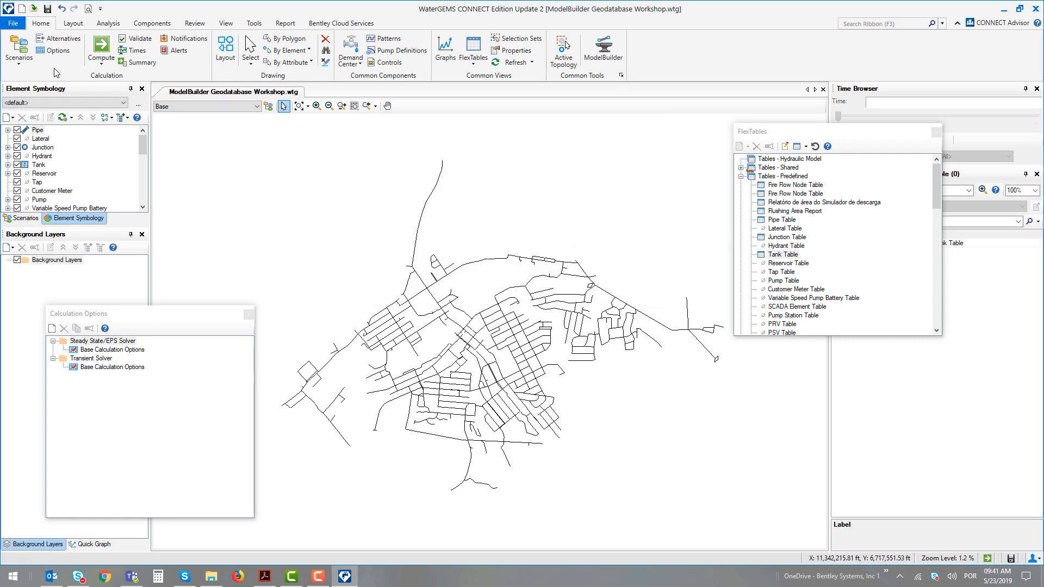
Compute the Base scenario and close the calculation summary
click(101, 46)
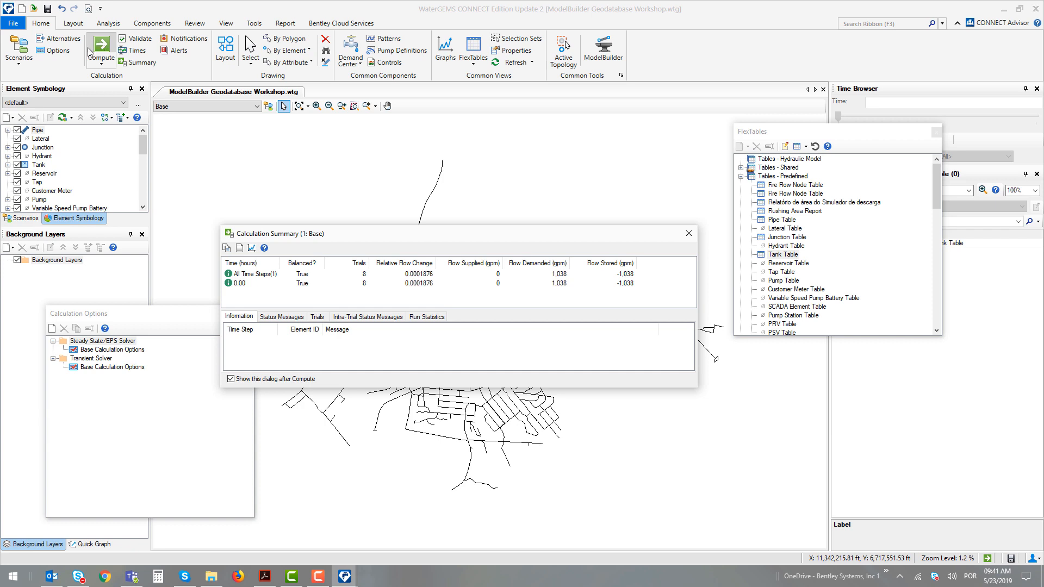
click(689, 233)
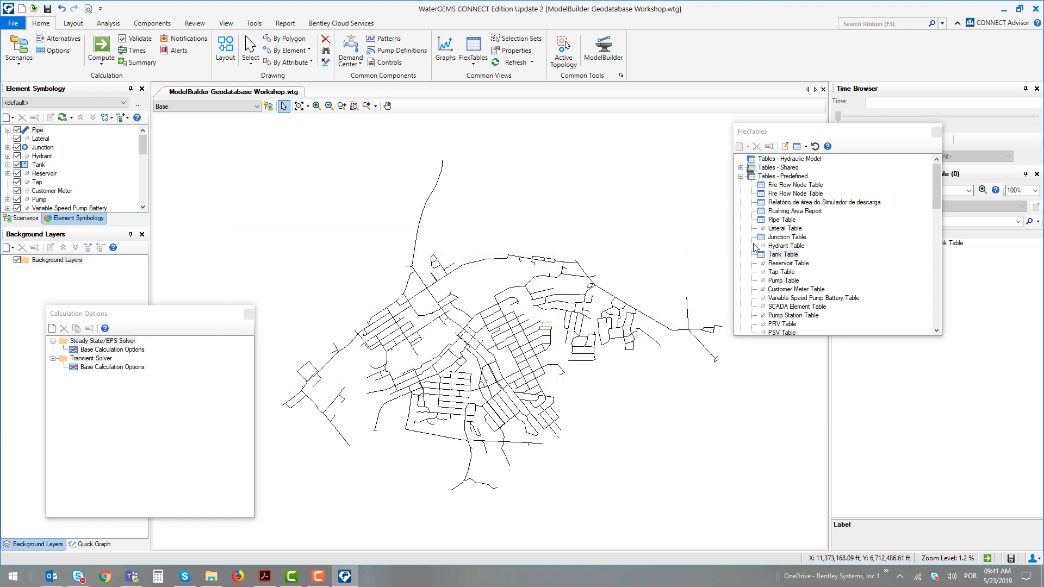
Open the Junction Table and examine the elevations and computed pressures of junctions J-1 through J-8
click(771, 239)
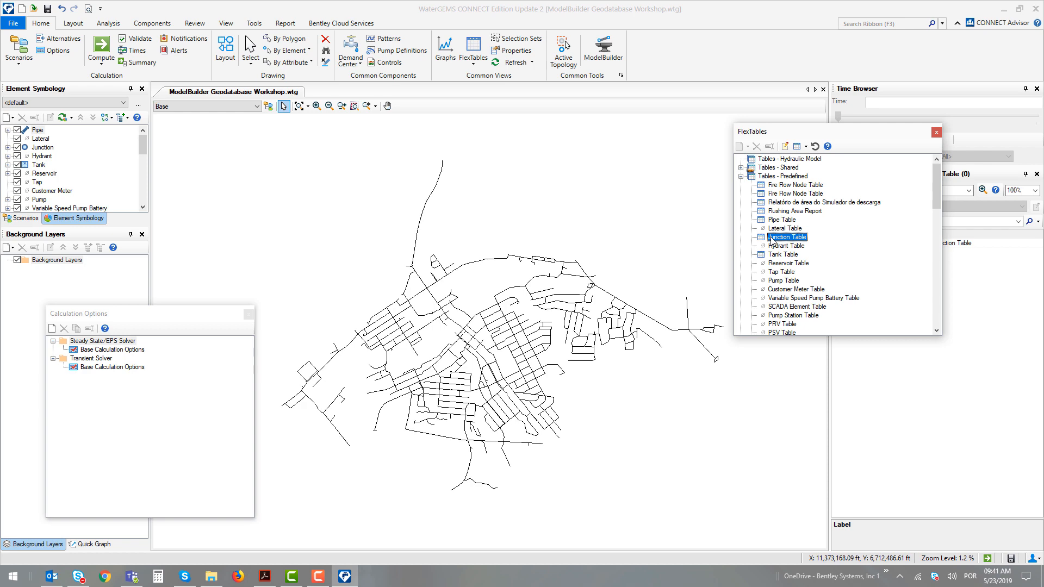
double_click(771, 239)
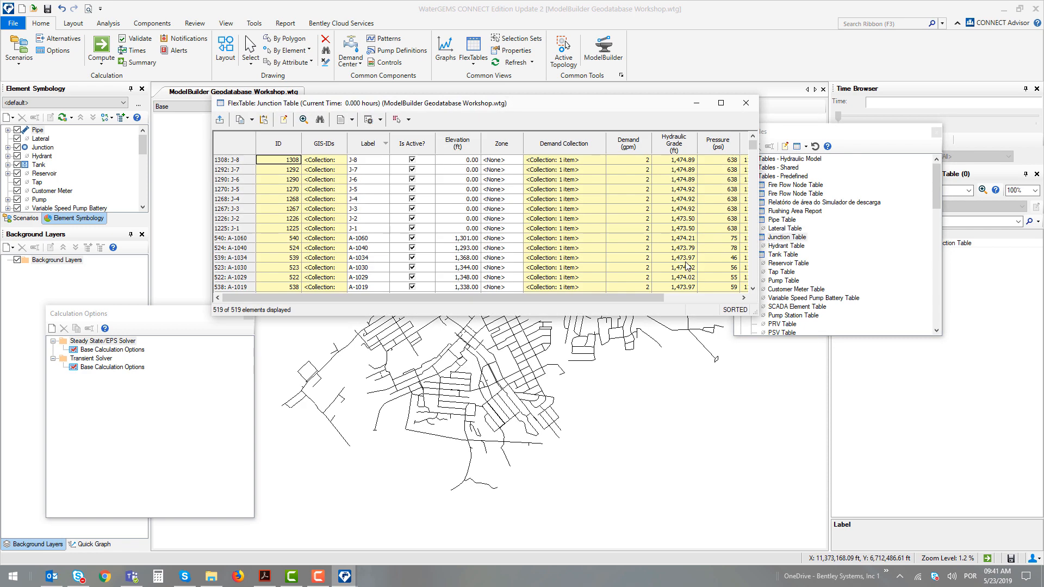
drag(490, 104, 414, 144)
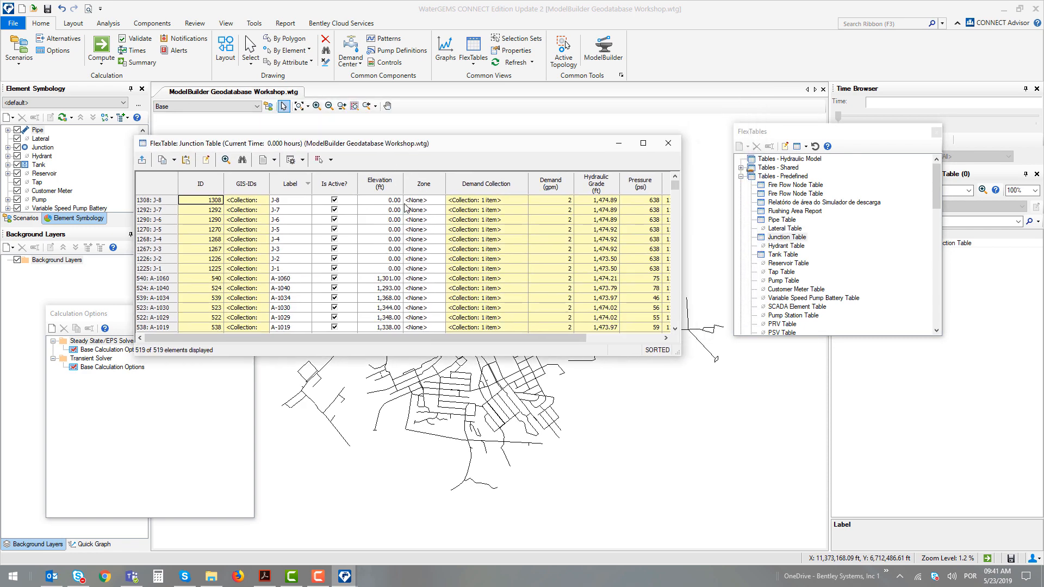
drag(388, 200, 390, 269)
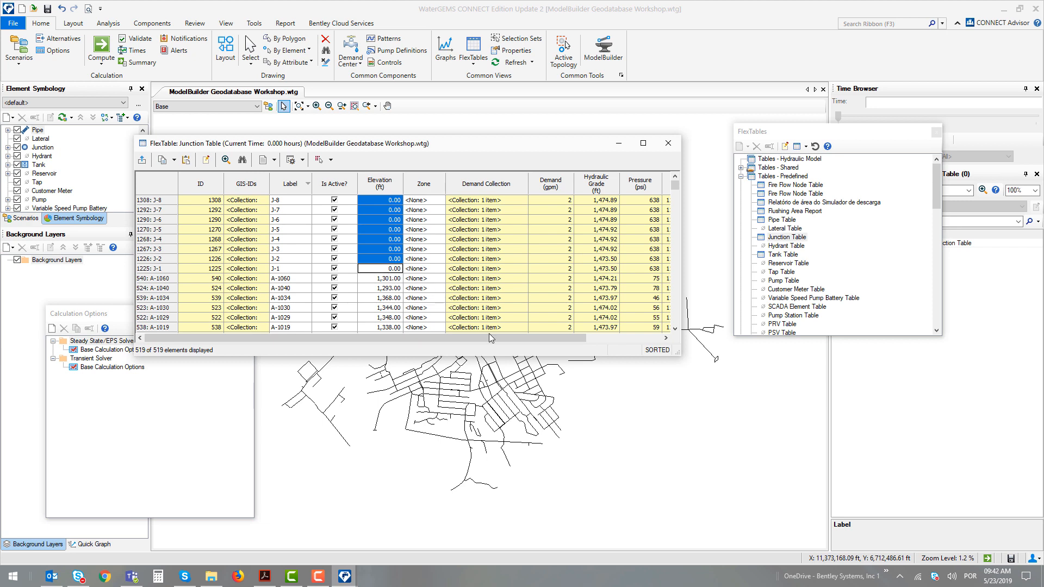
drag(655, 200, 654, 279)
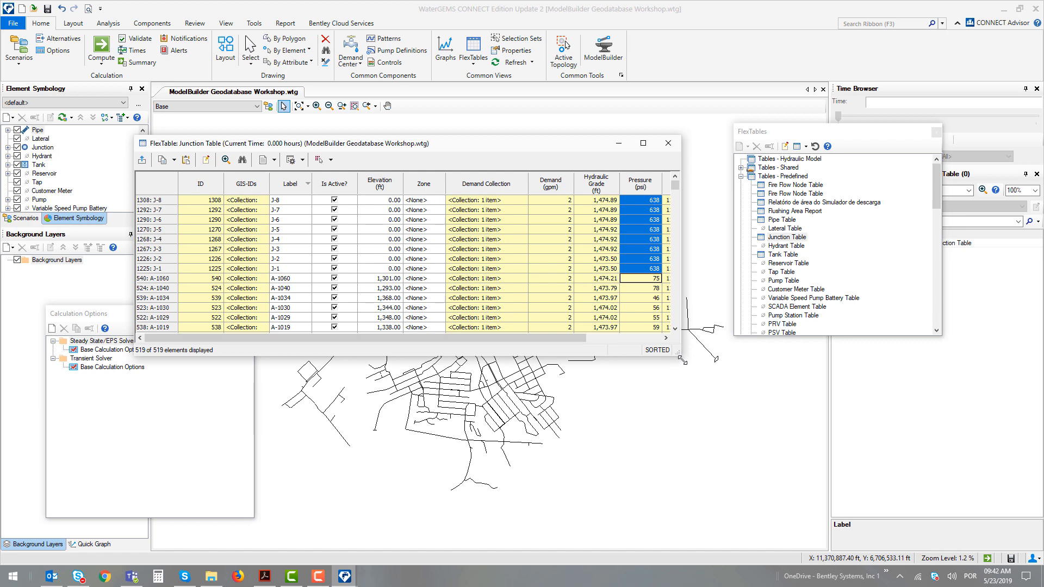
drag(681, 358, 749, 407)
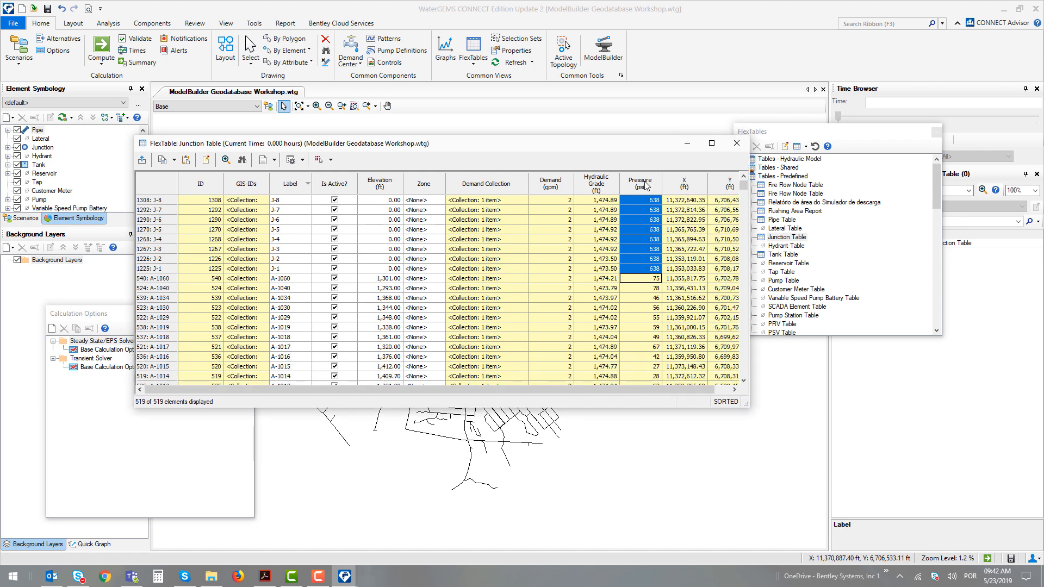
click(646, 220)
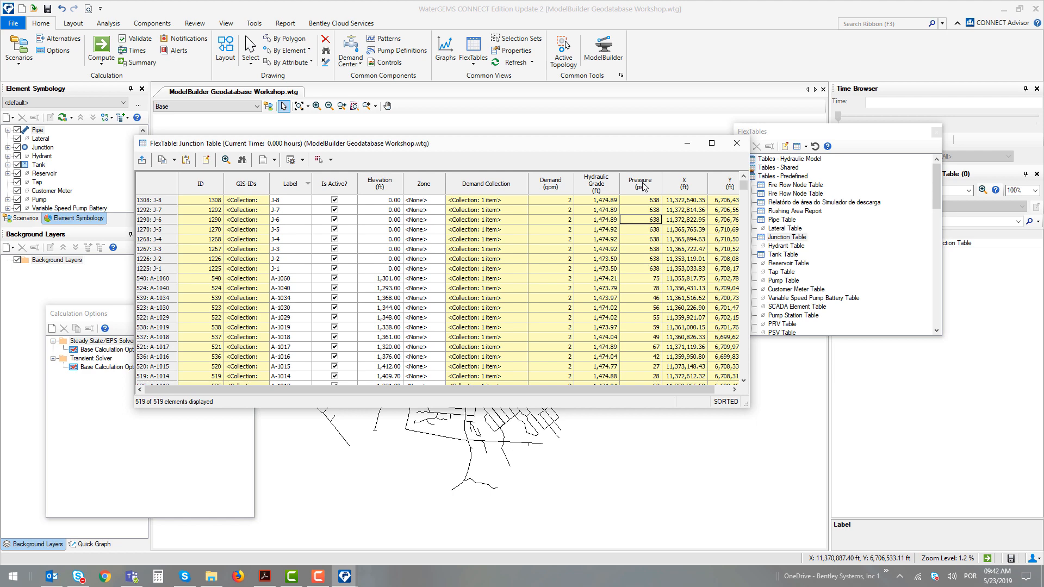
Sort the Junction Table by pressure in ascending order
right_click(652, 186)
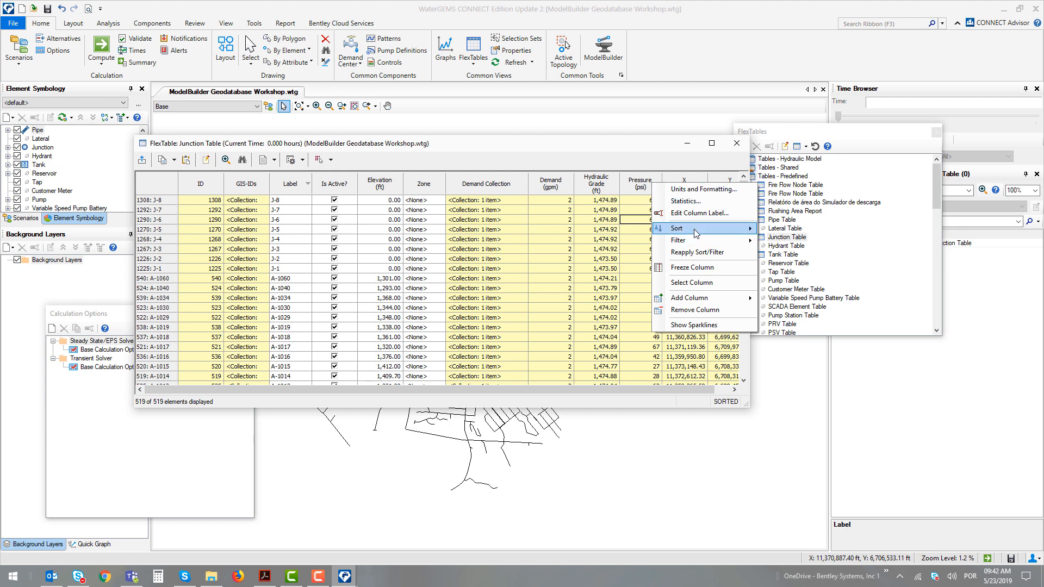
mouse_move(697, 231)
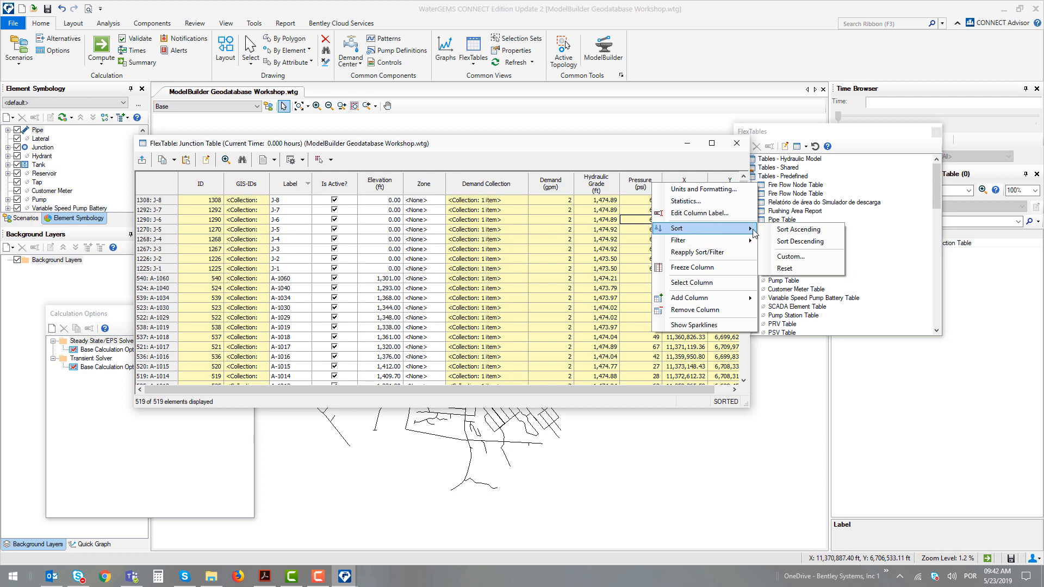
click(799, 235)
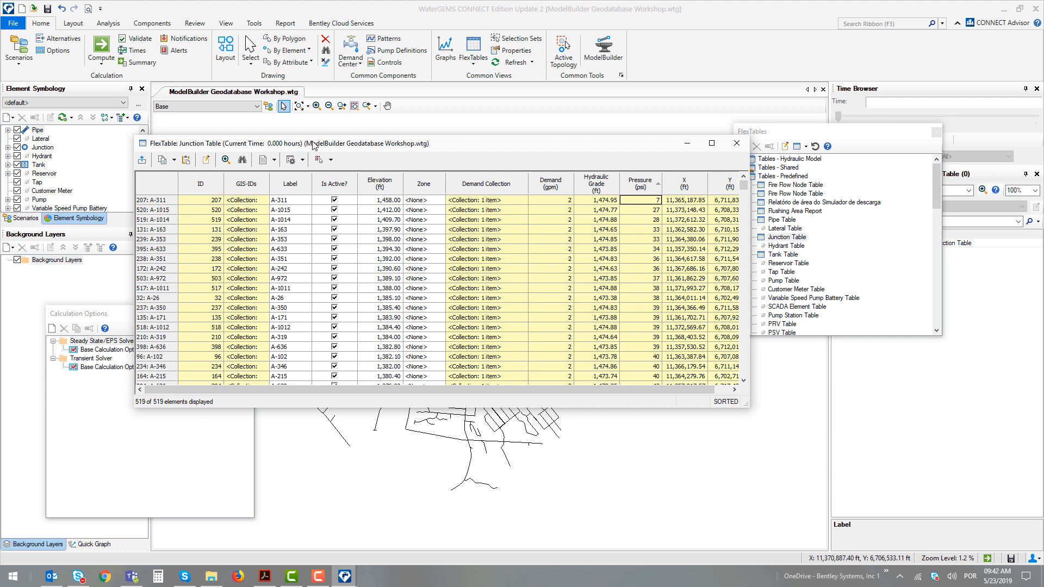
drag(315, 144, 428, 193)
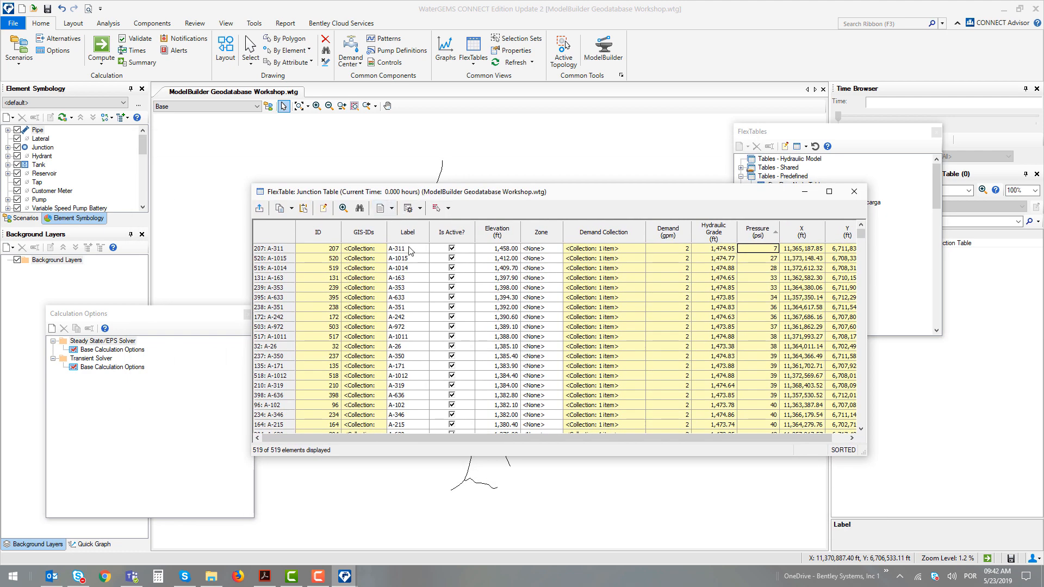
Zoom to junction A-311 from the Junction Table, close the table, and inspect the junction's location relative to the Hillside tank
click(276, 251)
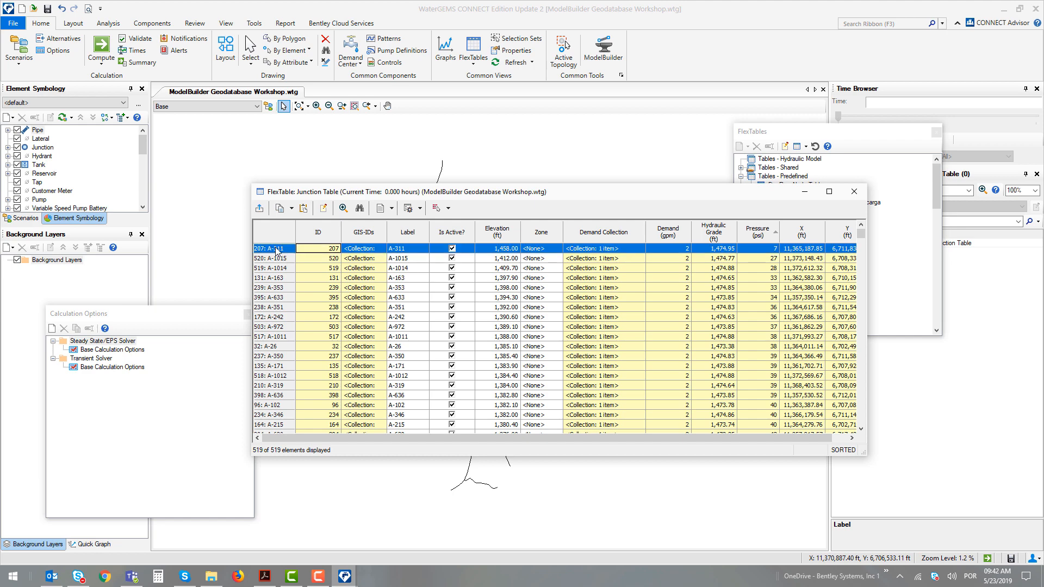
right_click(276, 251)
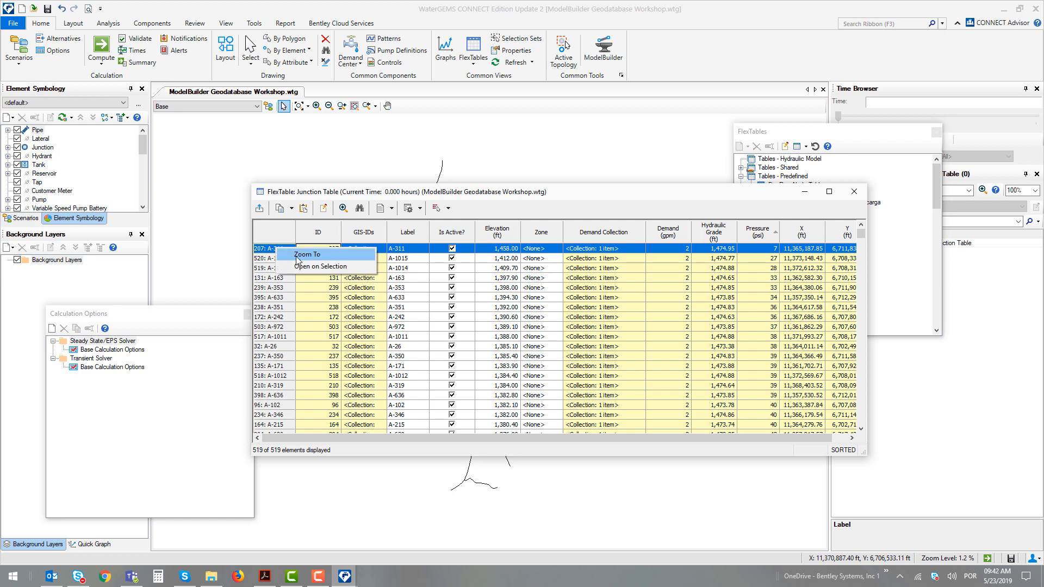
click(297, 256)
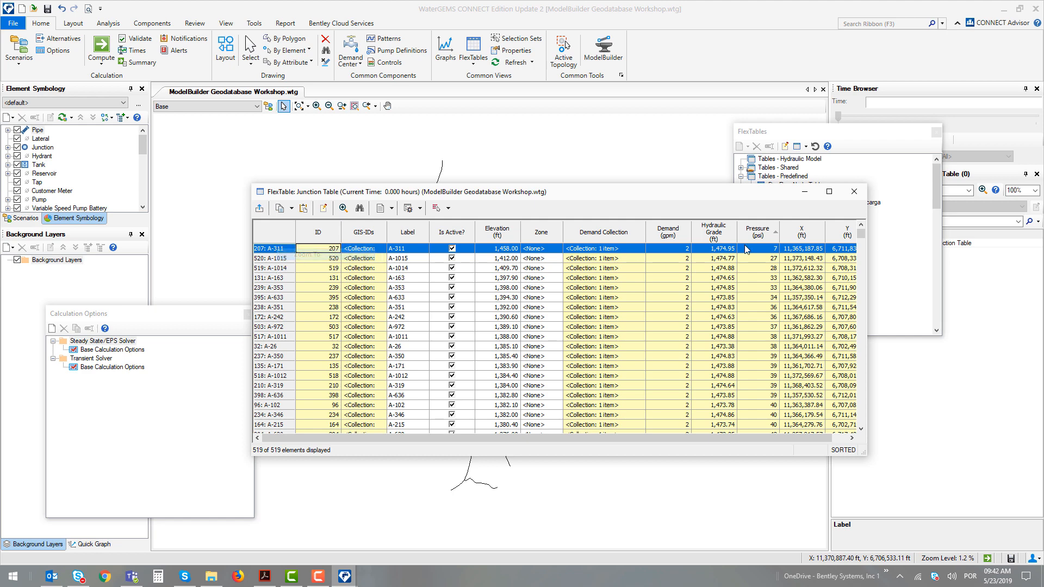
click(858, 194)
scroll(493, 331, up, 15)
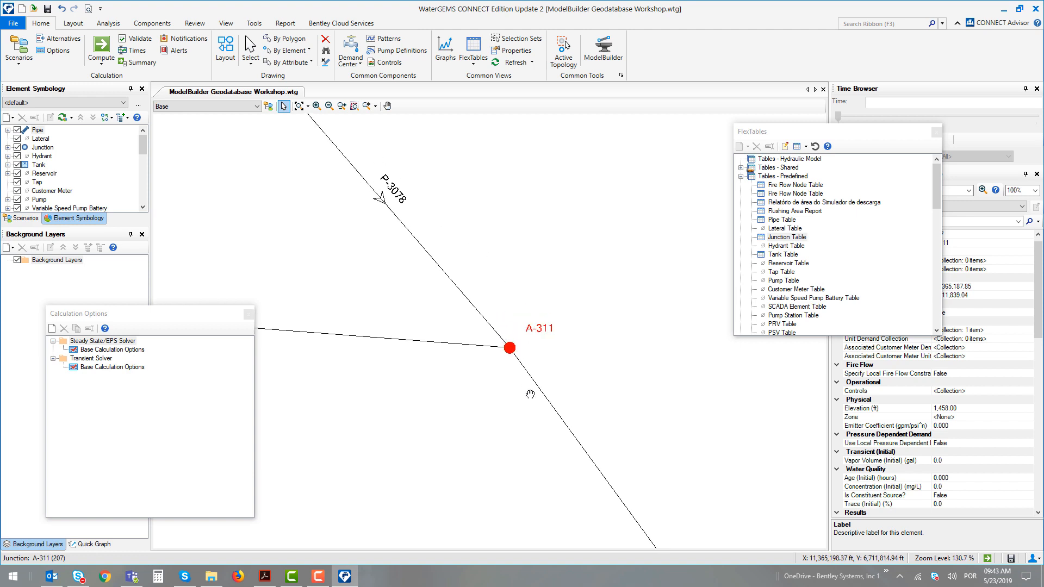
scroll(354, 300, down, 2)
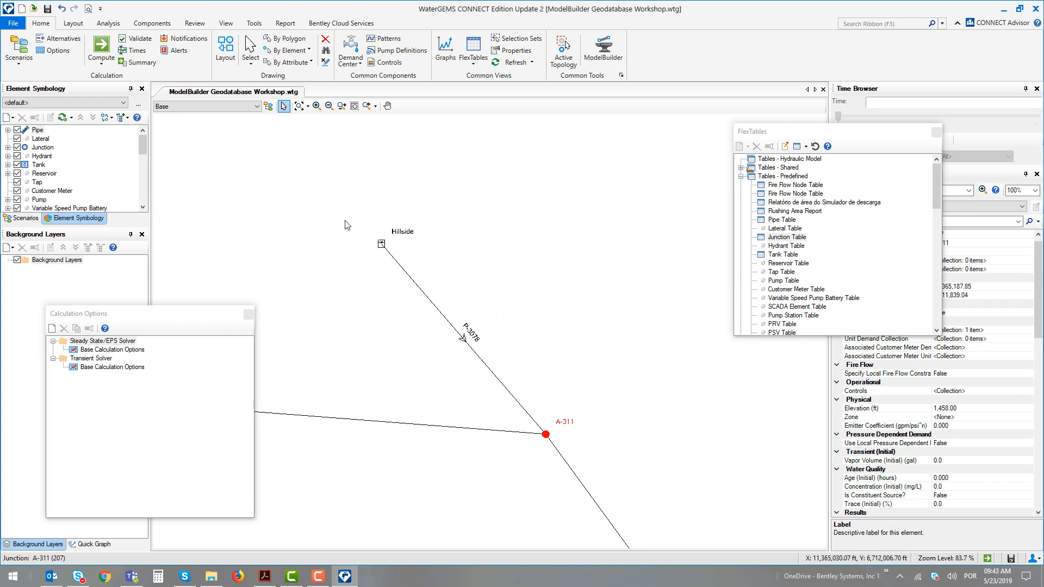
scroll(380, 244, up, 2)
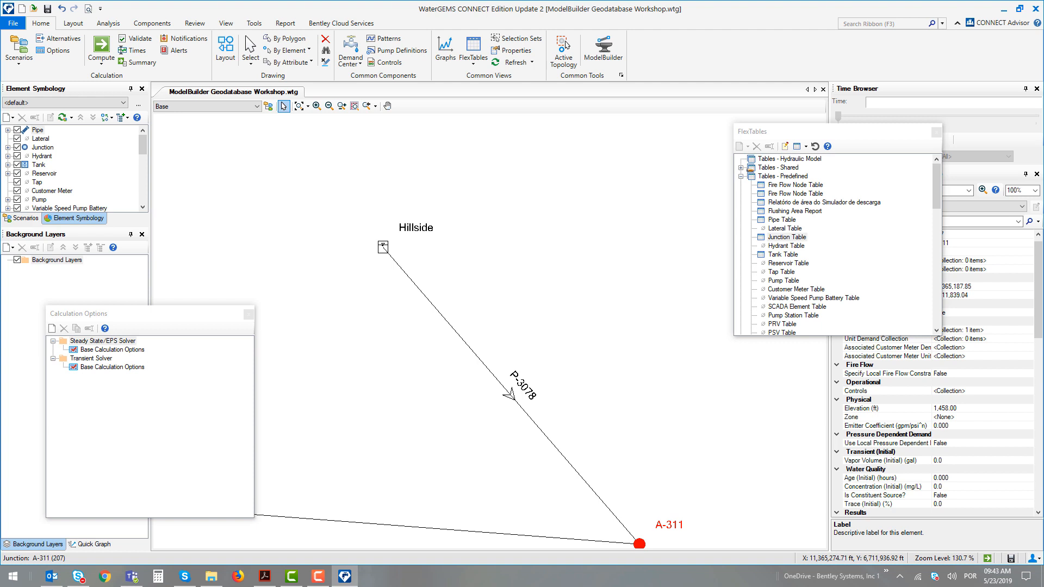
Reopen the Junction Table and sort it by elevation in ascending order
double_click(789, 238)
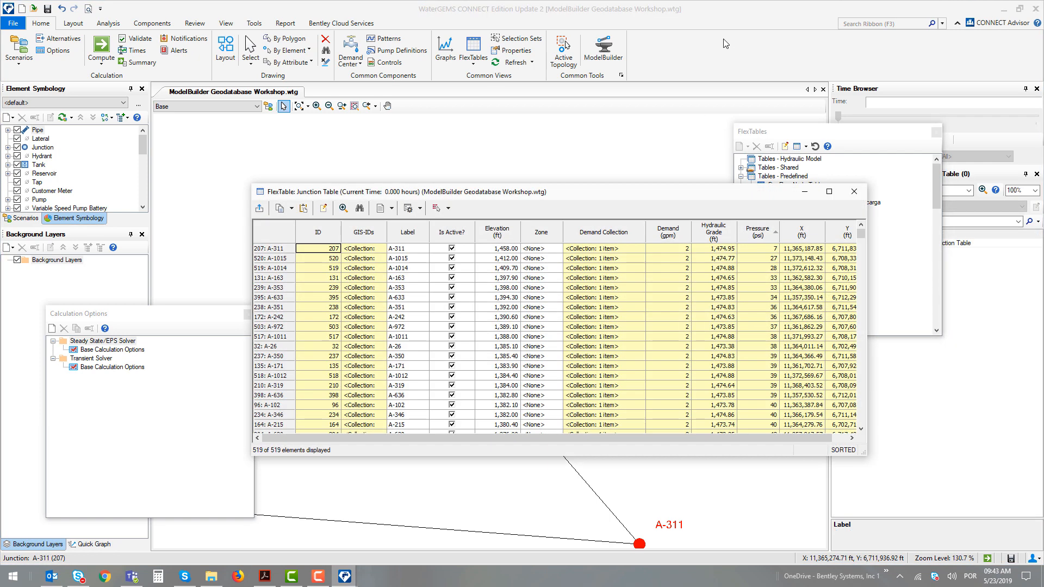
right_click(497, 233)
right_click(491, 234)
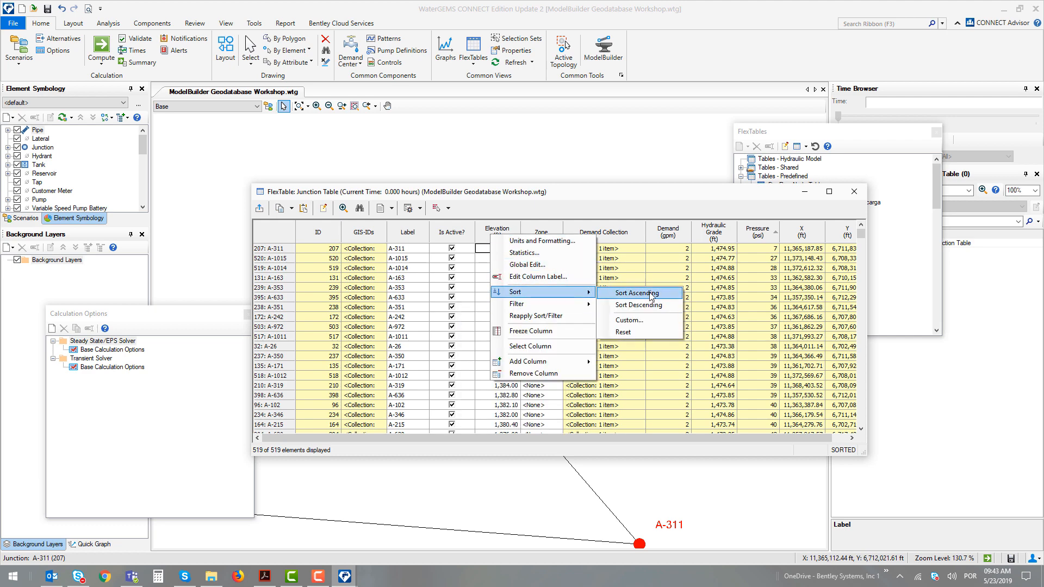
click(651, 296)
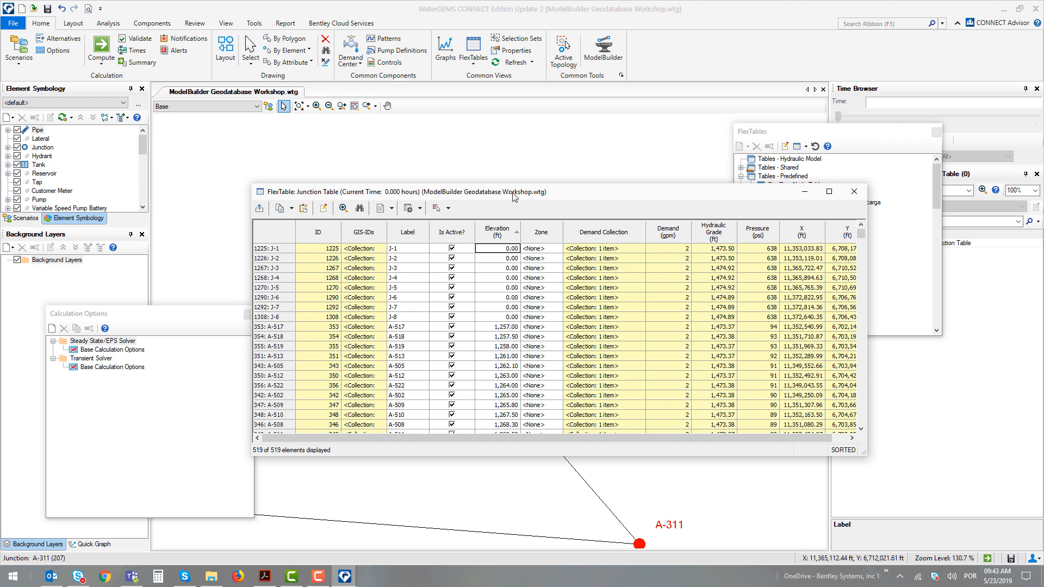
drag(514, 193, 526, 146)
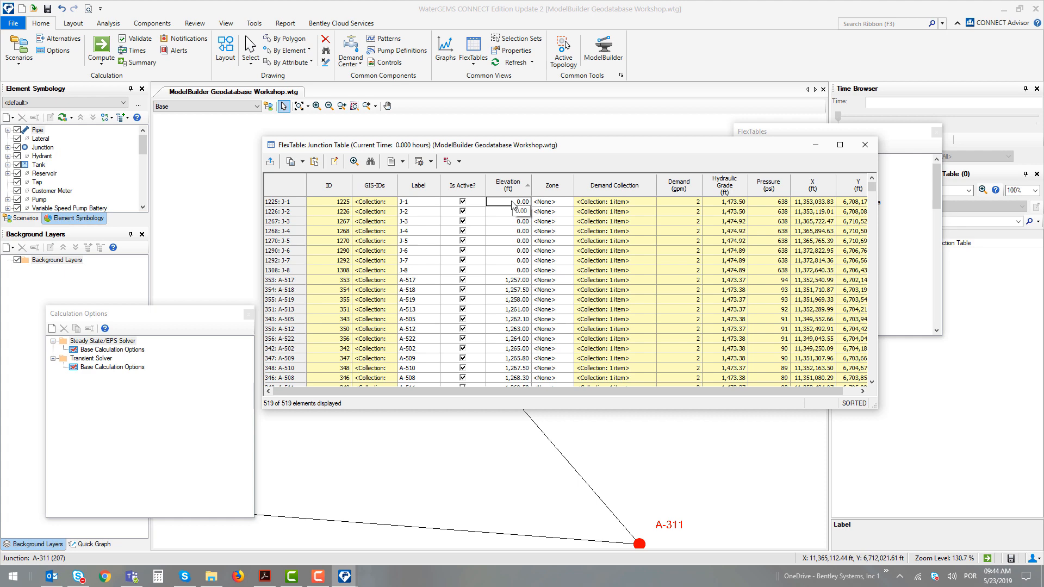
Set the elevations of junctions J-1 through J-8 to 1301, 1302, 1303, 1304, 1305, 1306, 1307 and 1308 ft respectively
text(1301)
key(Return)
text(1302)
key(Return)
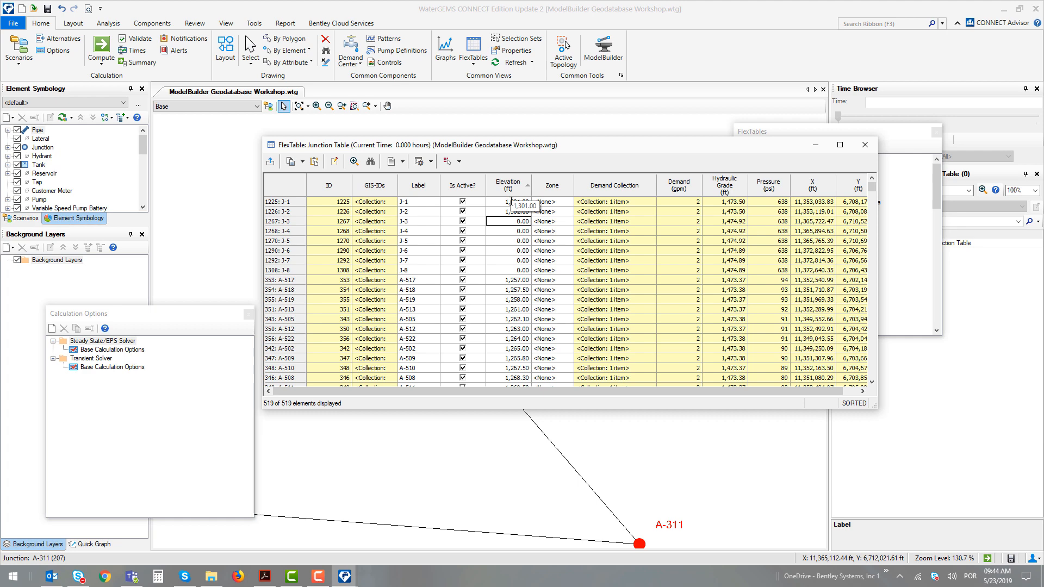
text(1303)
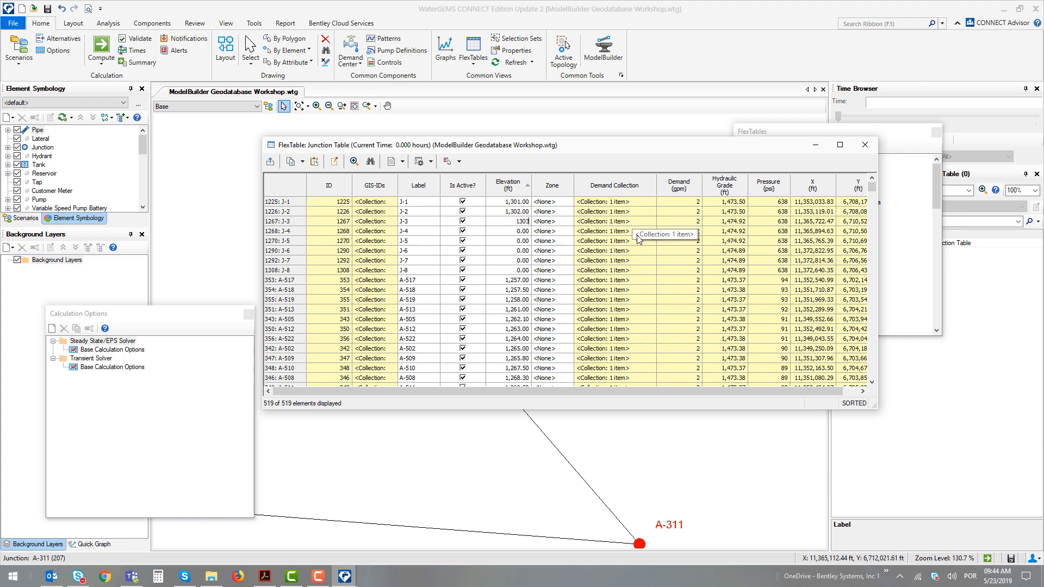
key(Return)
text(1304)
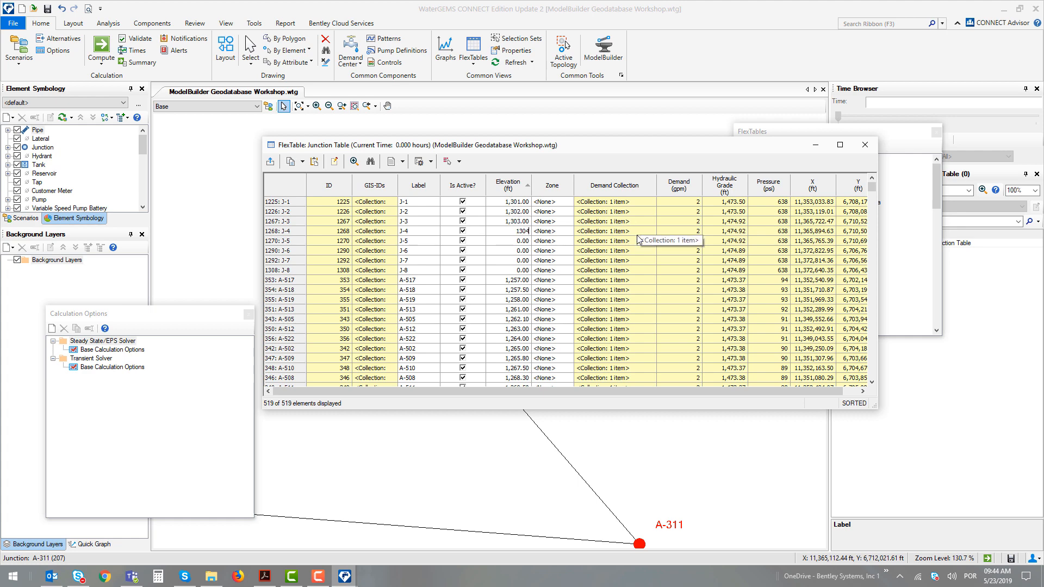
key(Return)
text(1305)
key(Return)
text(1306)
key(Return)
text(1307)
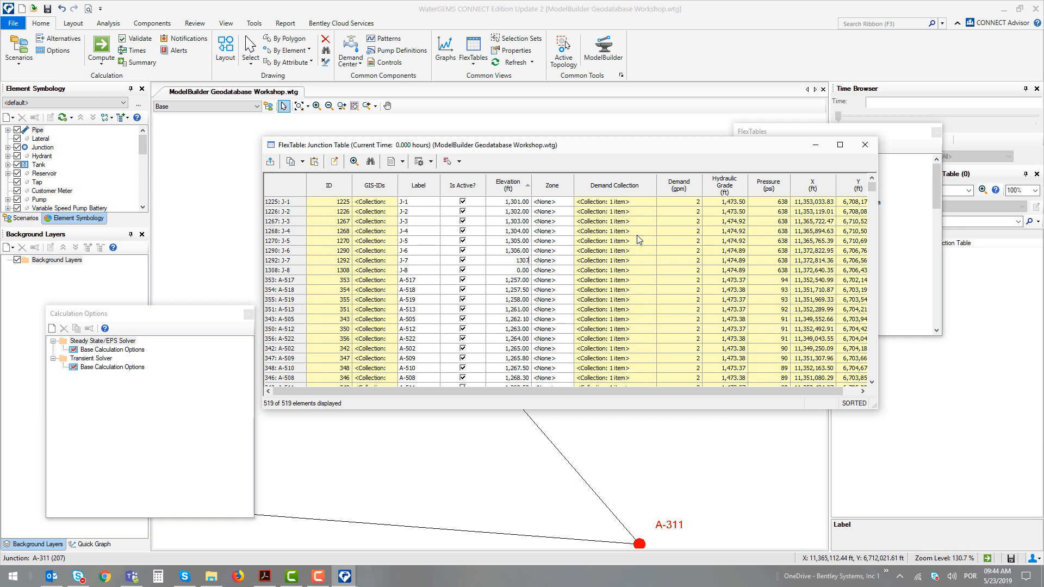
key(Return)
text(1,30)
text(8)
key(Return)
Recompute the Base scenario, review the pressures of junctions J-1 through J-8, and close the Junction Table
drag(659, 142, 534, 131)
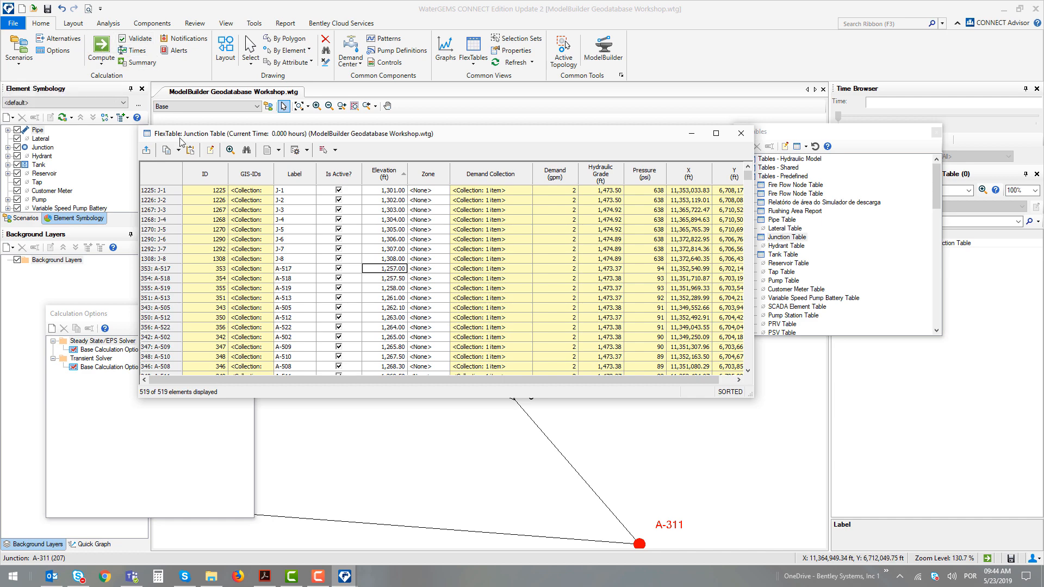
click(101, 46)
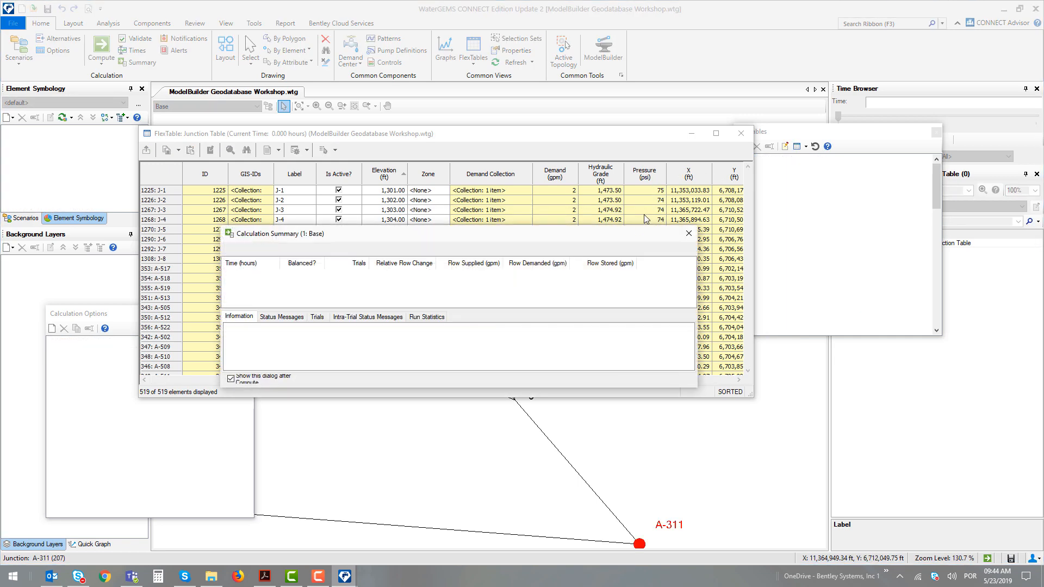
click(689, 233)
drag(642, 195, 640, 276)
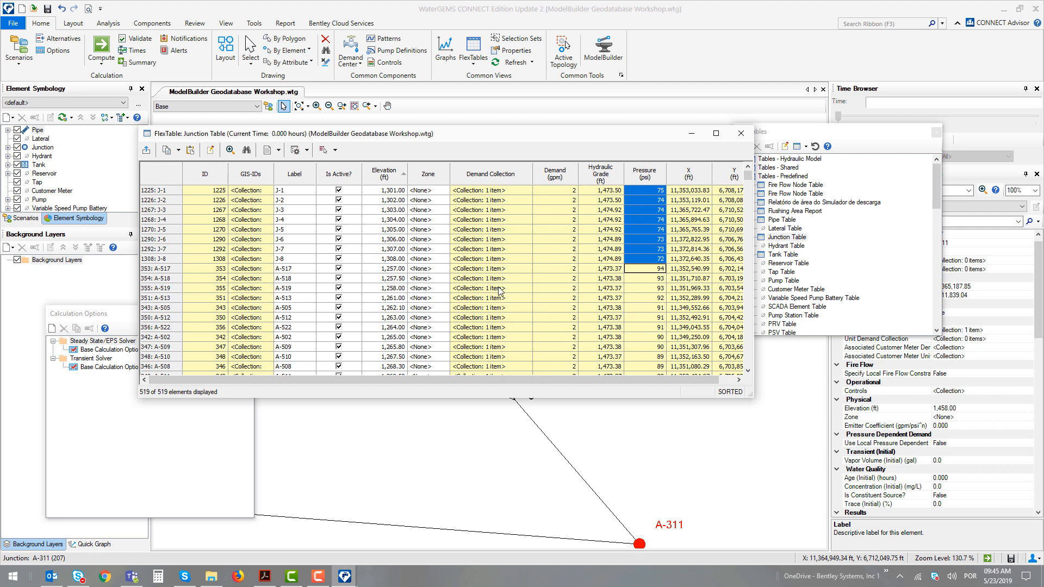
click(741, 133)
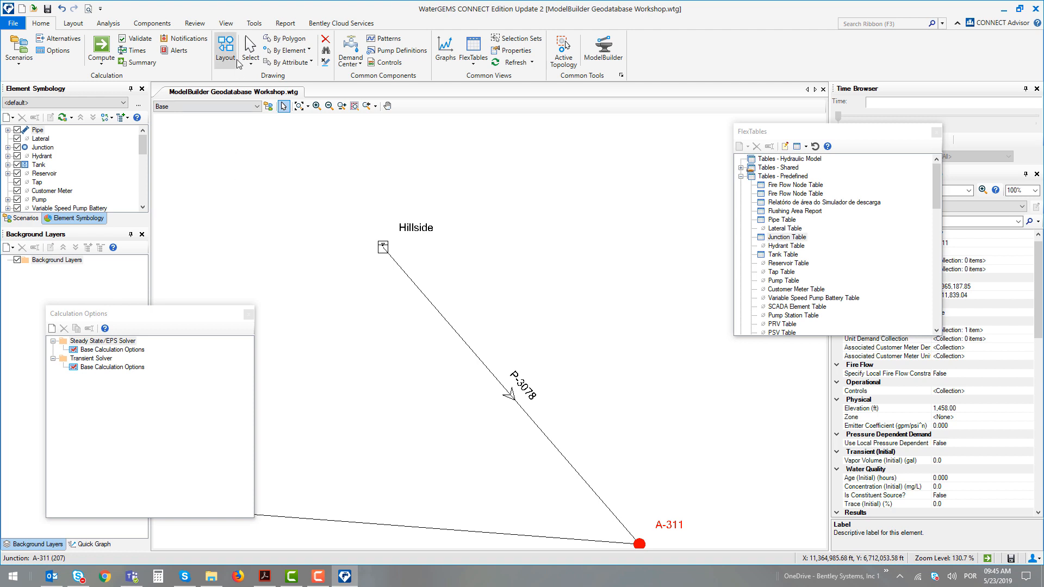
Open the Network Navigator and run the Pipe Split Candidates network review query with a tolerance of 20 ft
click(236, 26)
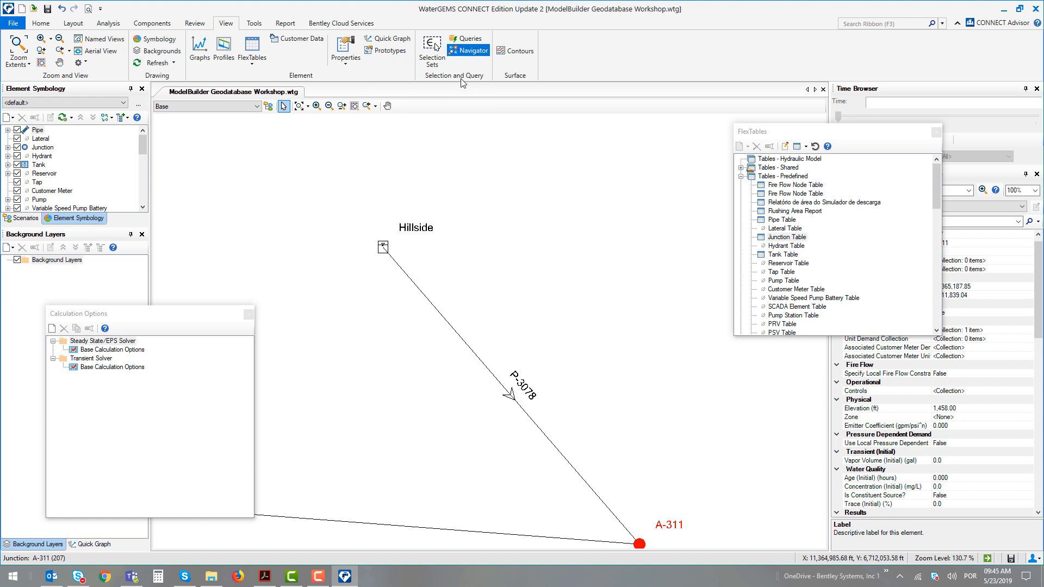
click(474, 53)
drag(425, 253, 614, 166)
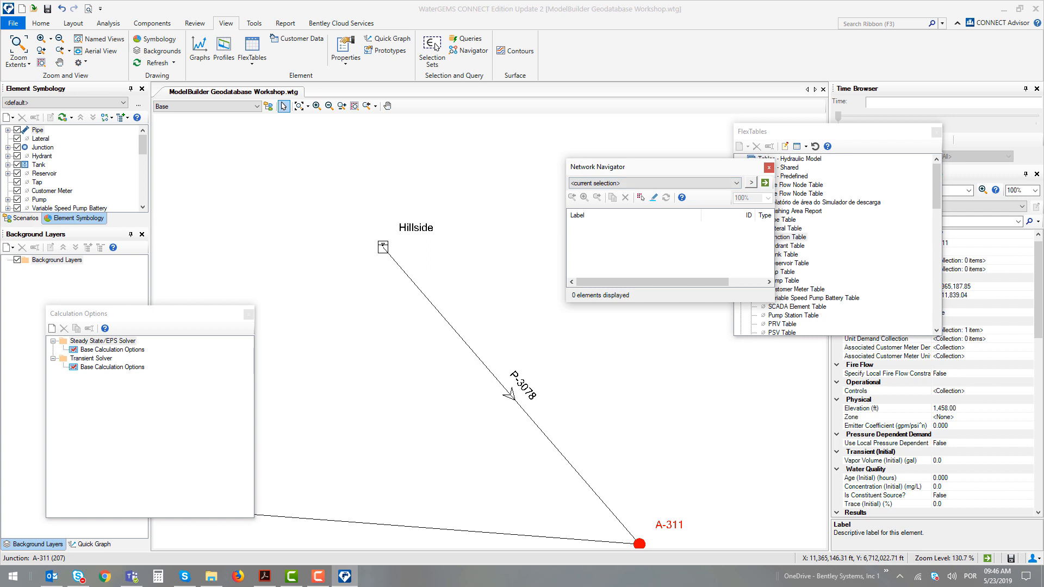
click(751, 183)
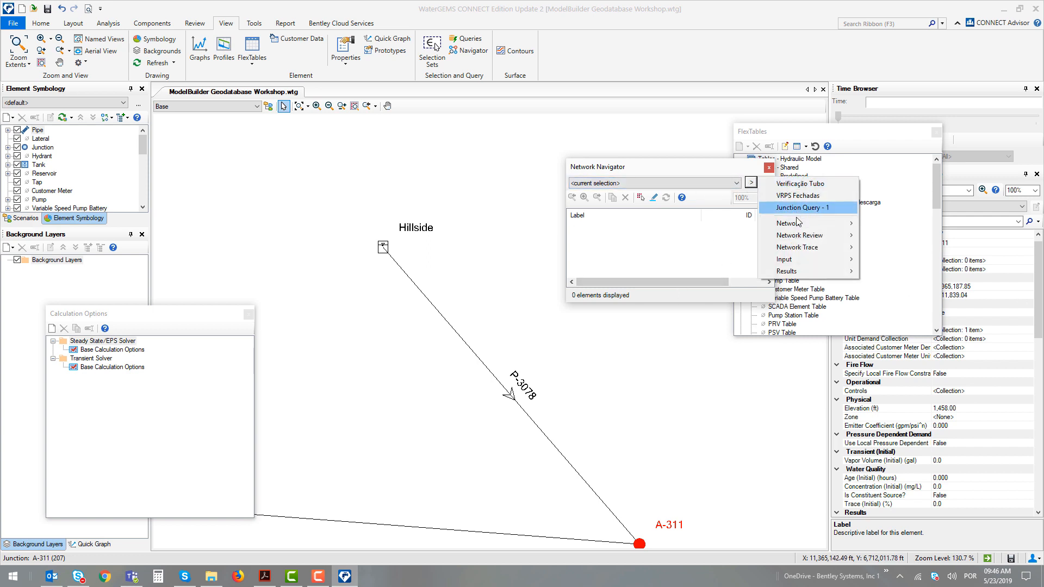
mouse_move(800, 241)
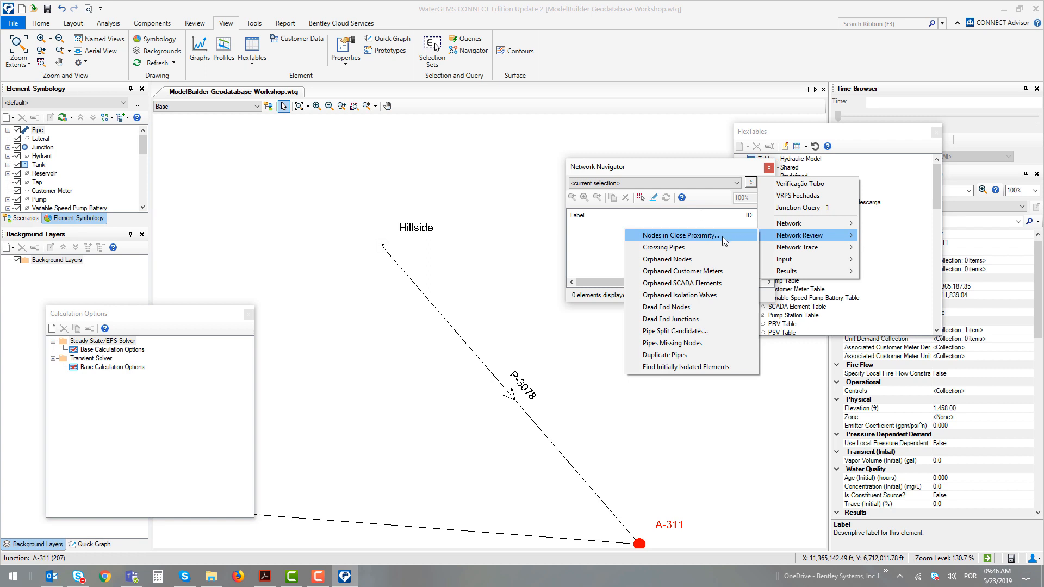
click(711, 331)
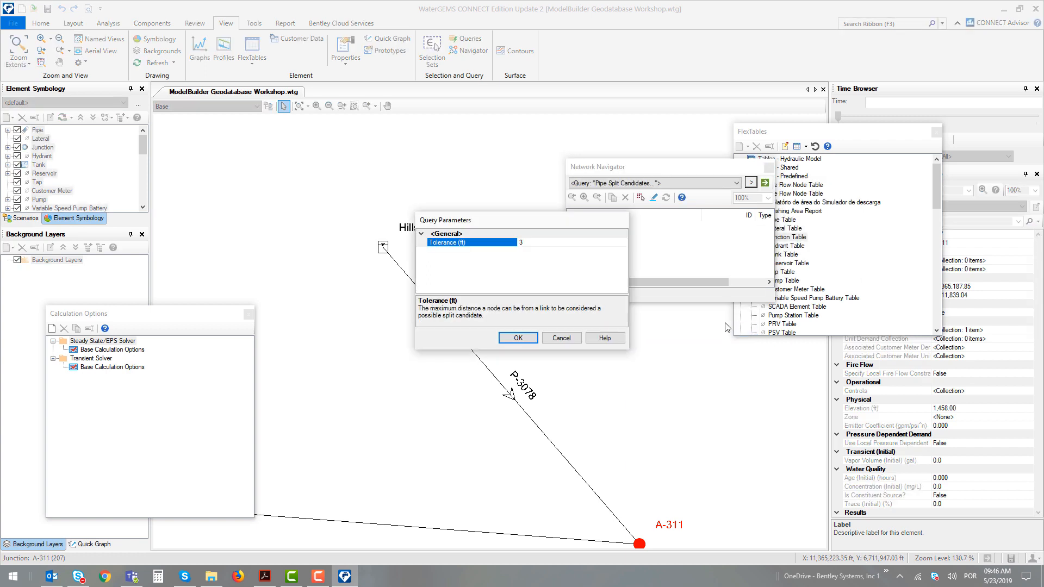
drag(547, 222, 629, 325)
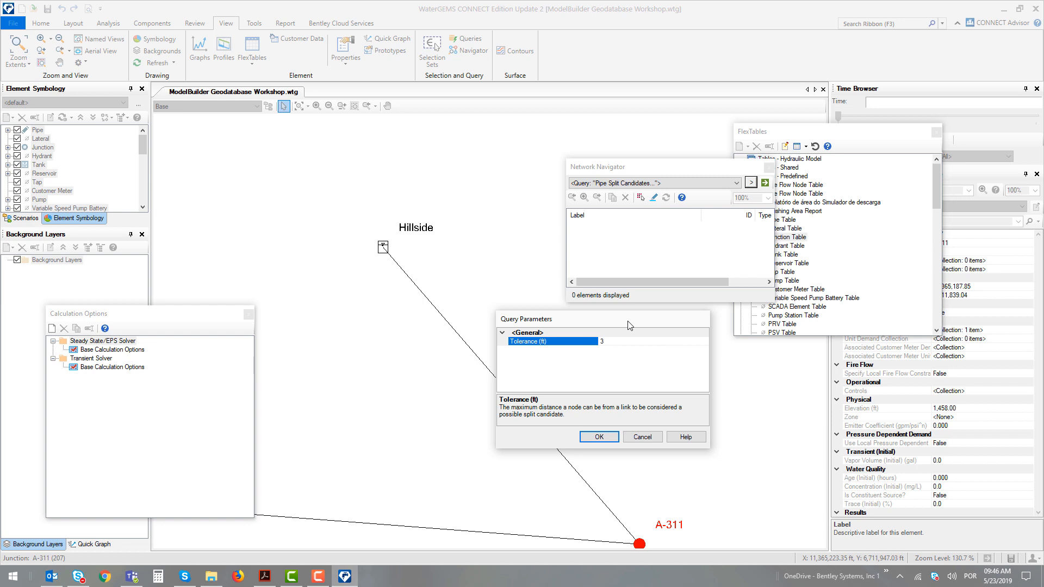
click(626, 343)
text(20)
click(607, 440)
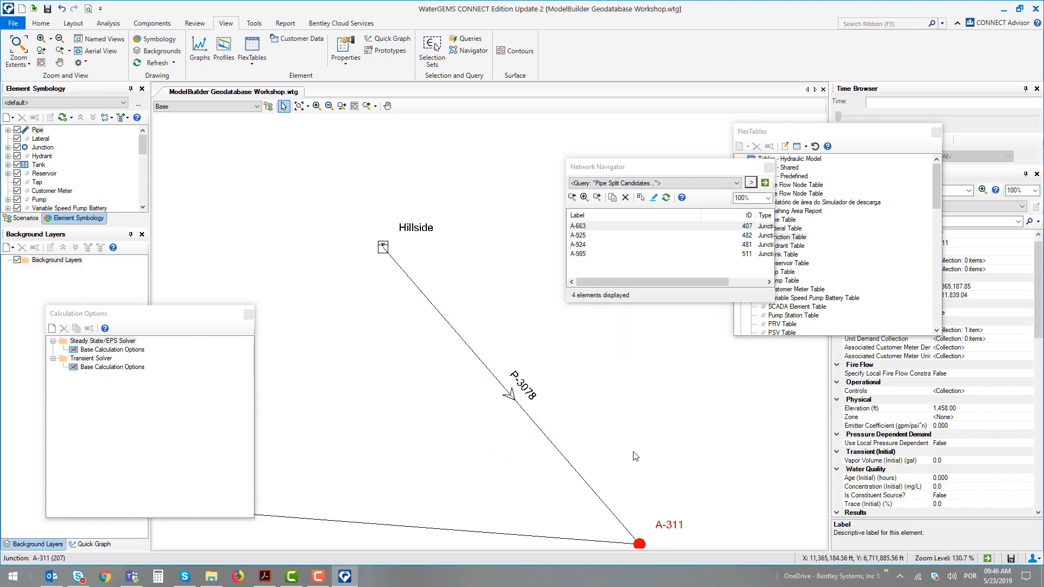
Look over the whole network while selecting pipe split candidates A-663, A-925, A-924 and A-985 in the query results
scroll(635, 459, down, 6)
drag(628, 461, 563, 254)
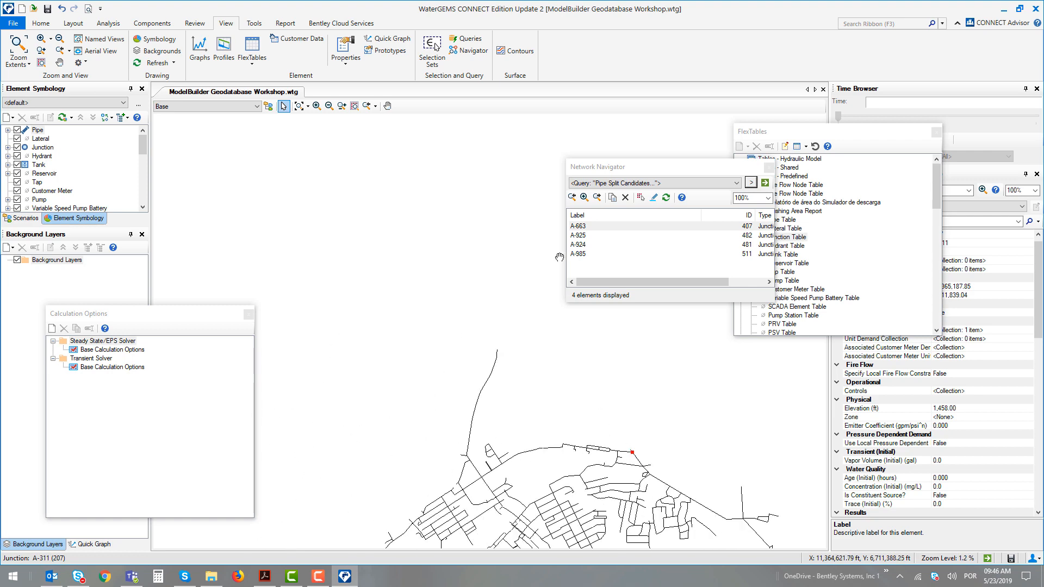
click(578, 256)
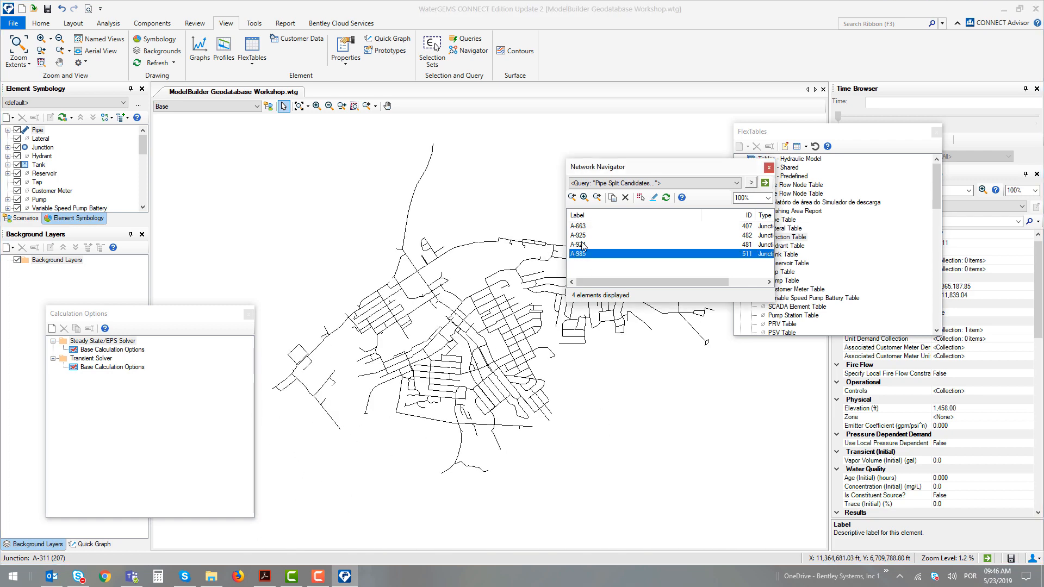
click(584, 245)
click(581, 227)
click(584, 236)
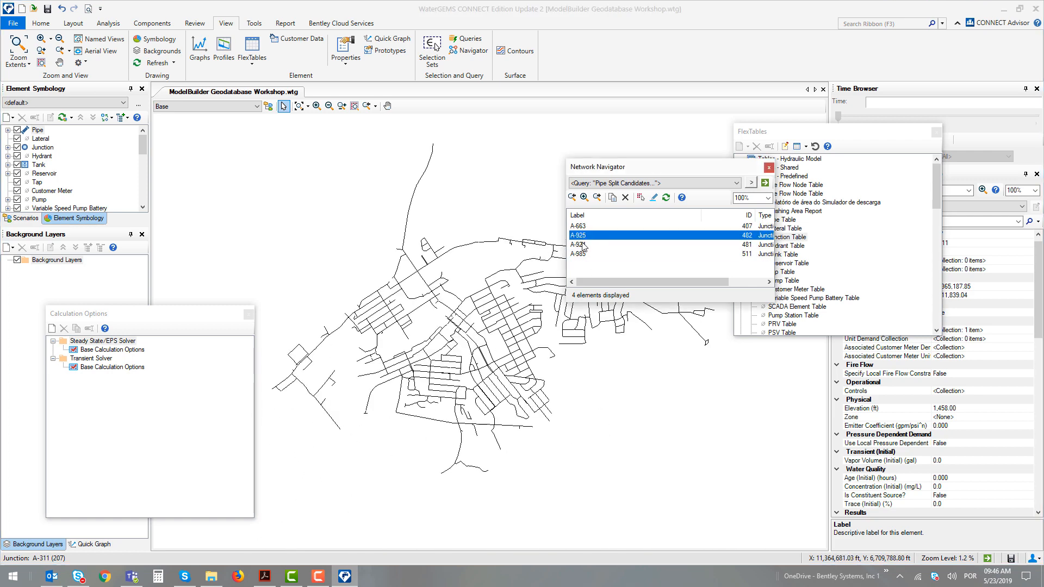
click(583, 244)
click(583, 253)
scroll(518, 264, up, 2)
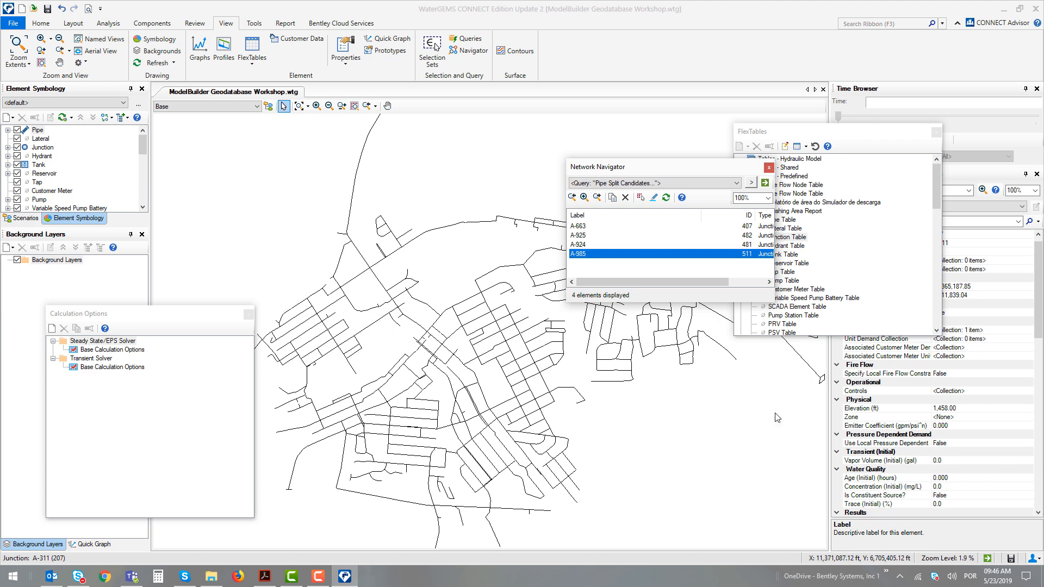
drag(506, 316, 461, 374)
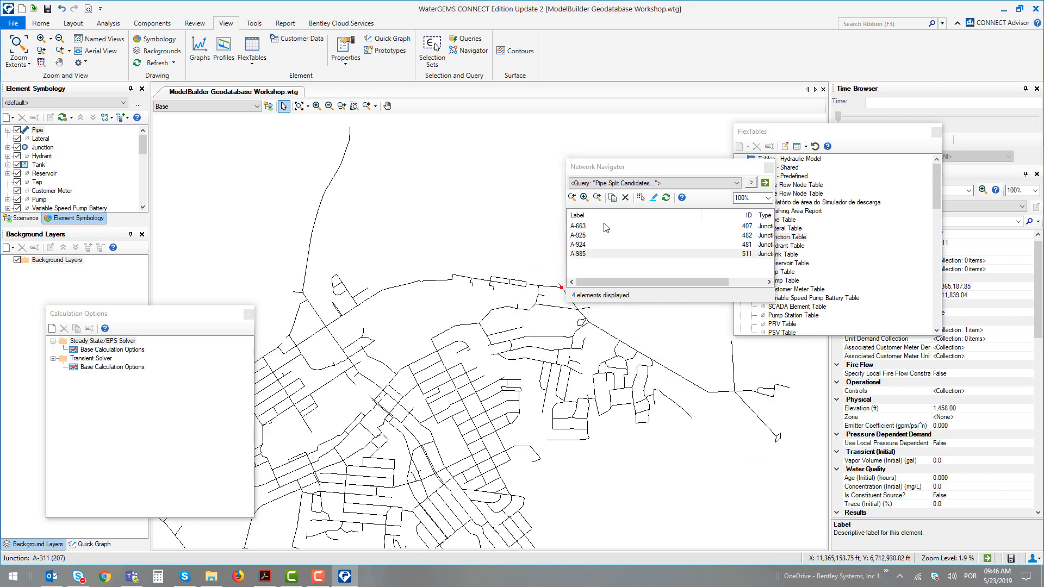
Zoom to candidate junction A-663 and examine its position relative to junction A-662 and pipes P-3134 and P-3135
click(585, 228)
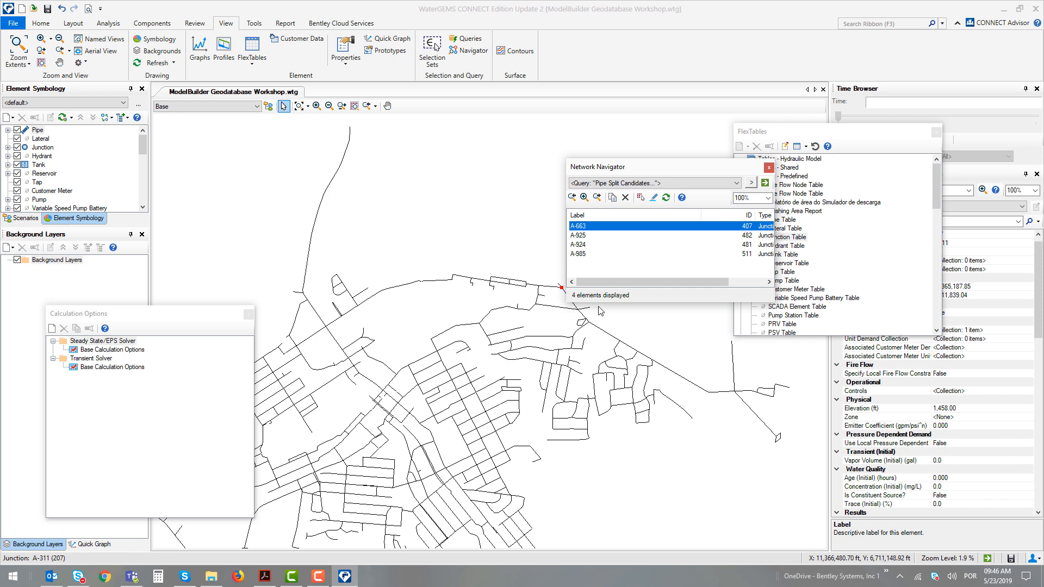
double_click(611, 226)
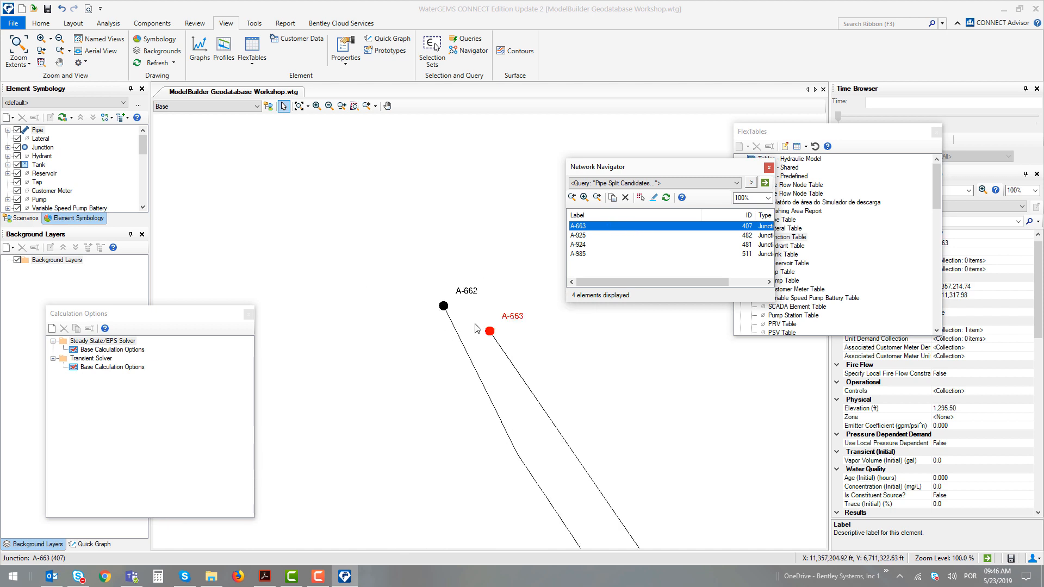
scroll(475, 328, down, 3)
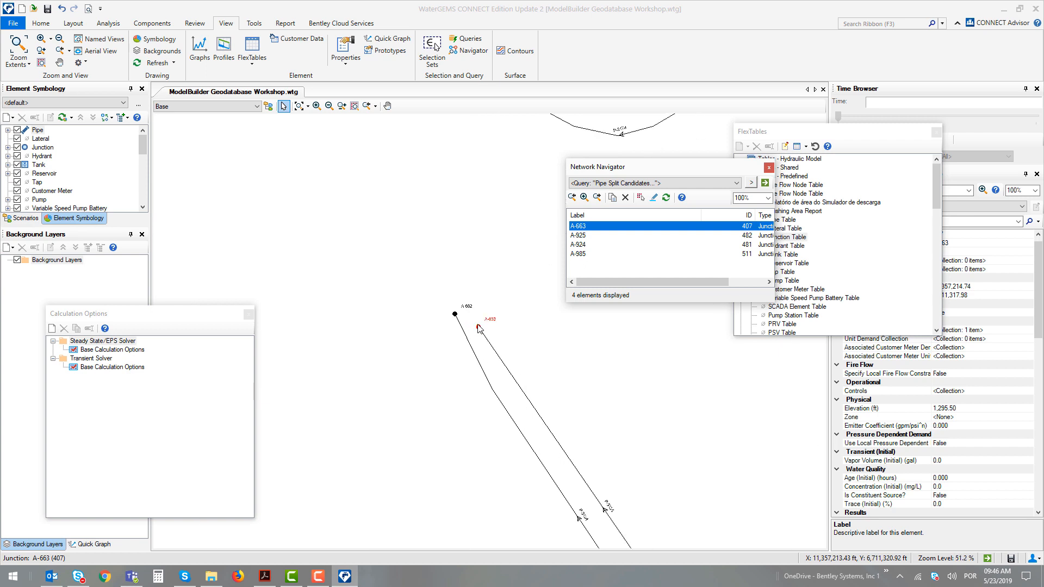
scroll(461, 328, up, 3)
scroll(472, 341, down, 3)
scroll(599, 542, up, 1)
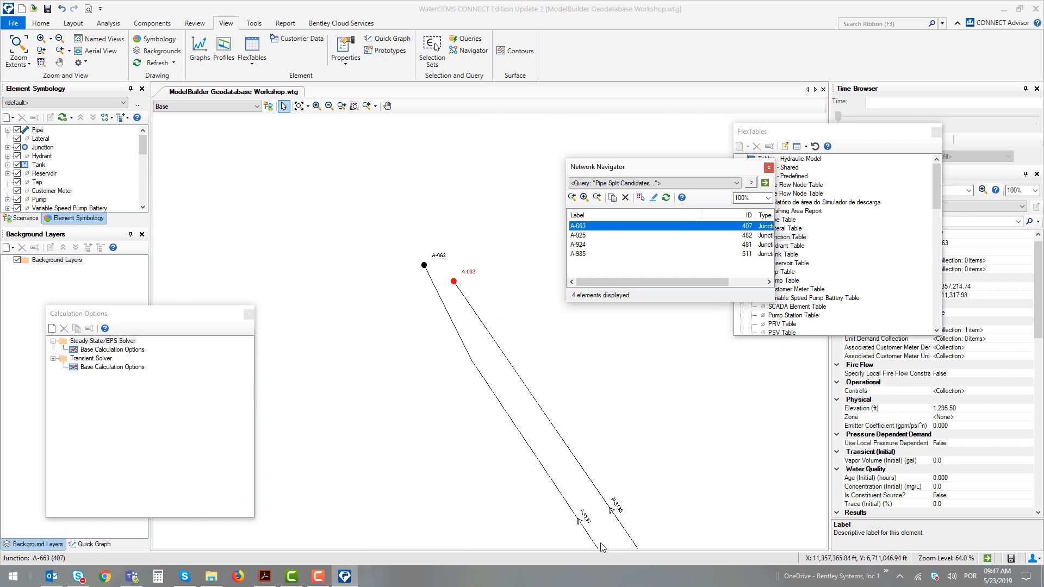
scroll(601, 544, up, 6)
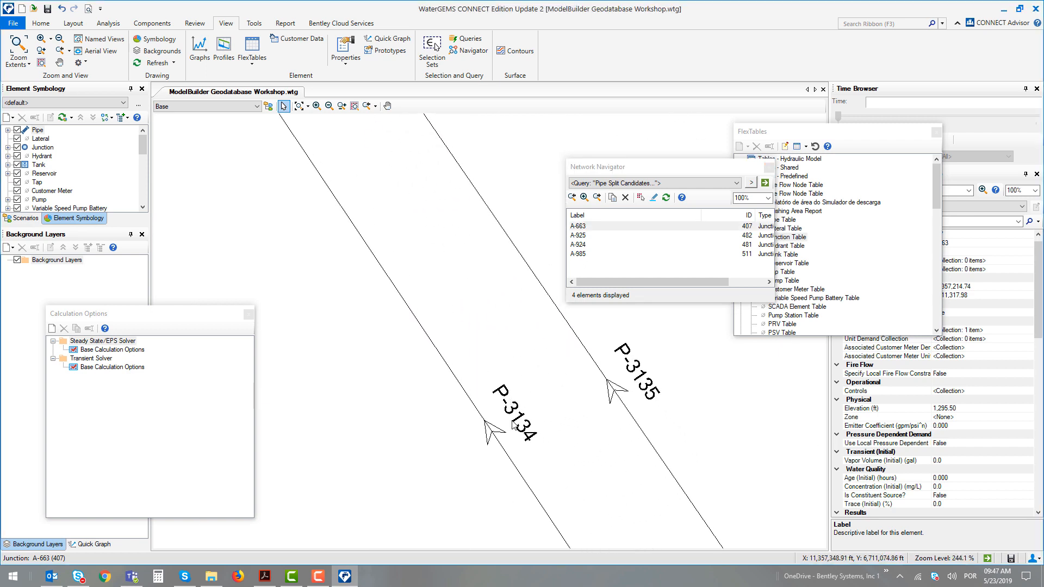
scroll(513, 424, down, 6)
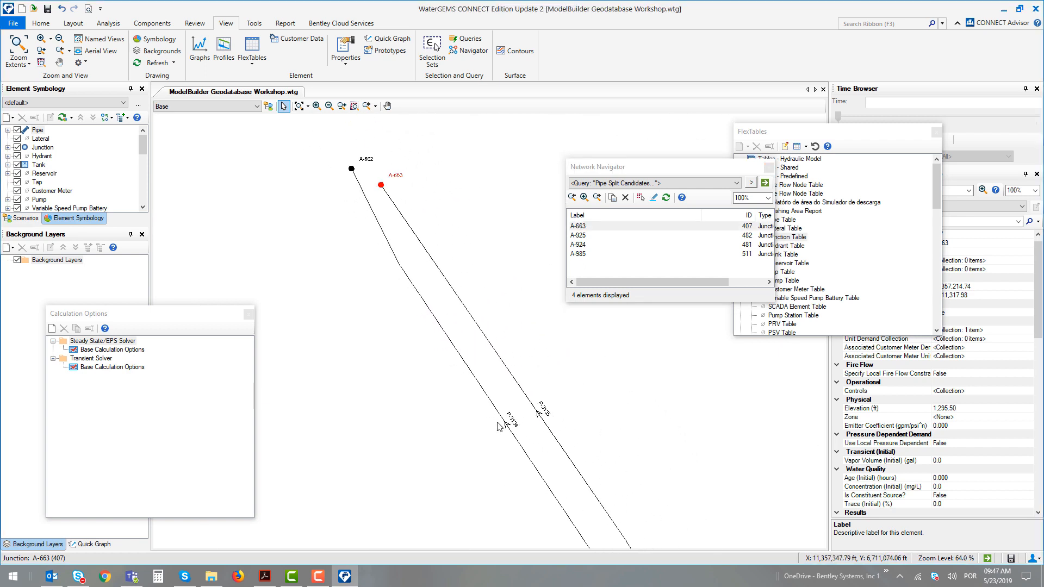
Zoom to candidate junctions A-925 and A-924 in turn and examine how each lies relative to the neighbouring pipes
click(581, 237)
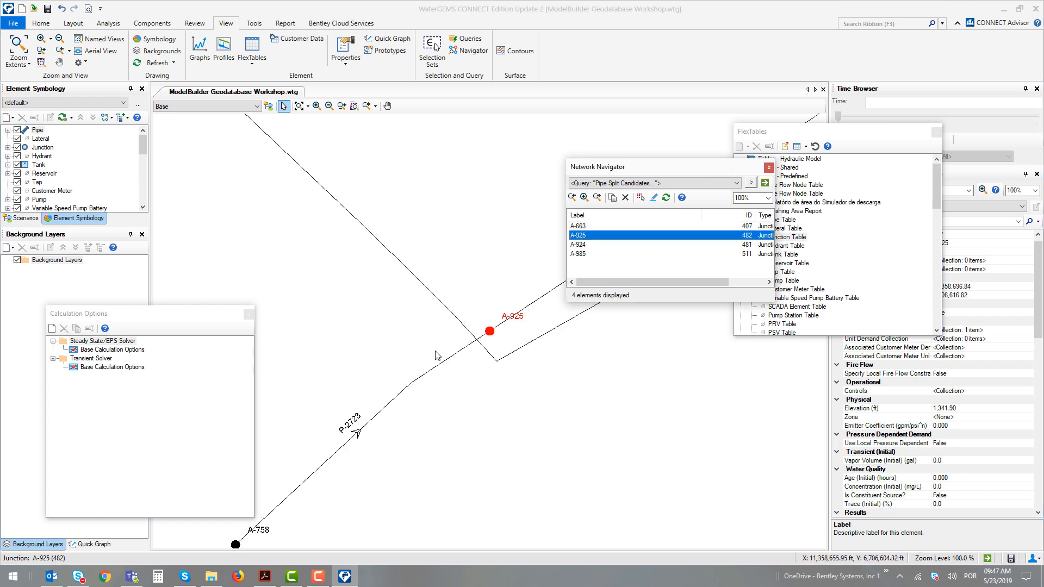
scroll(438, 356, down, 1)
scroll(448, 355, up, 2)
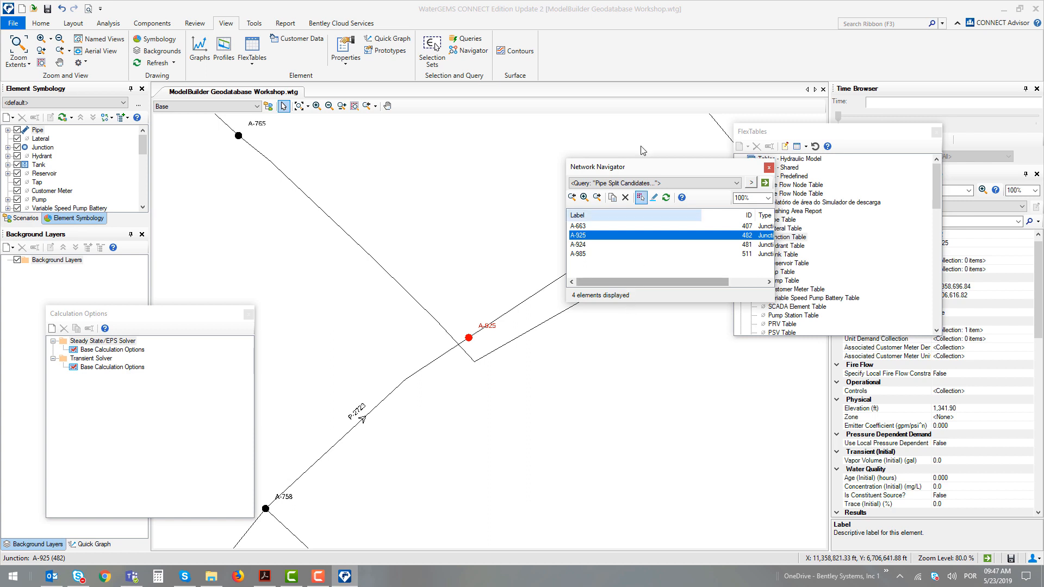
click(581, 246)
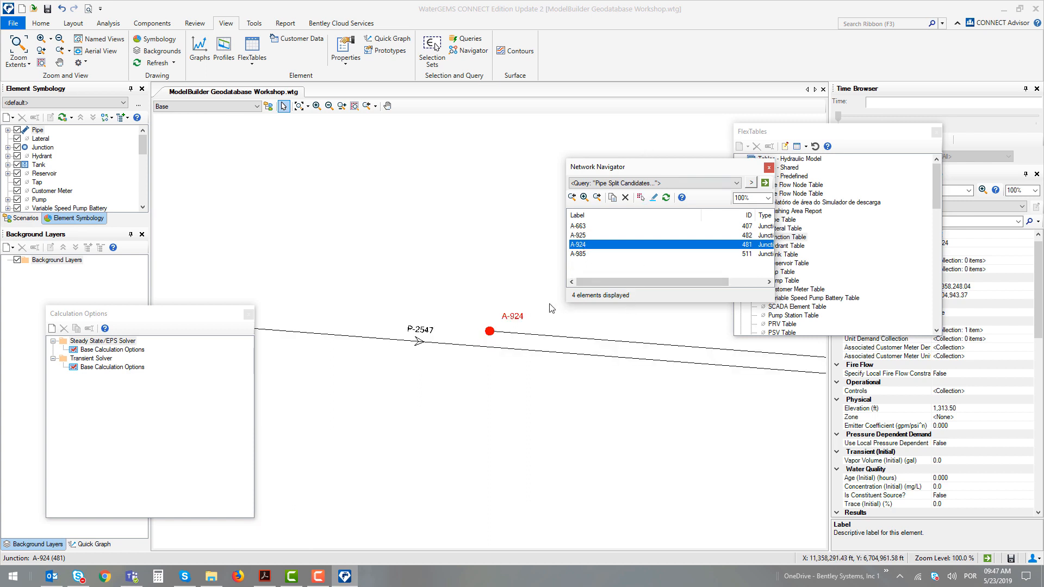
scroll(415, 354, down, 2)
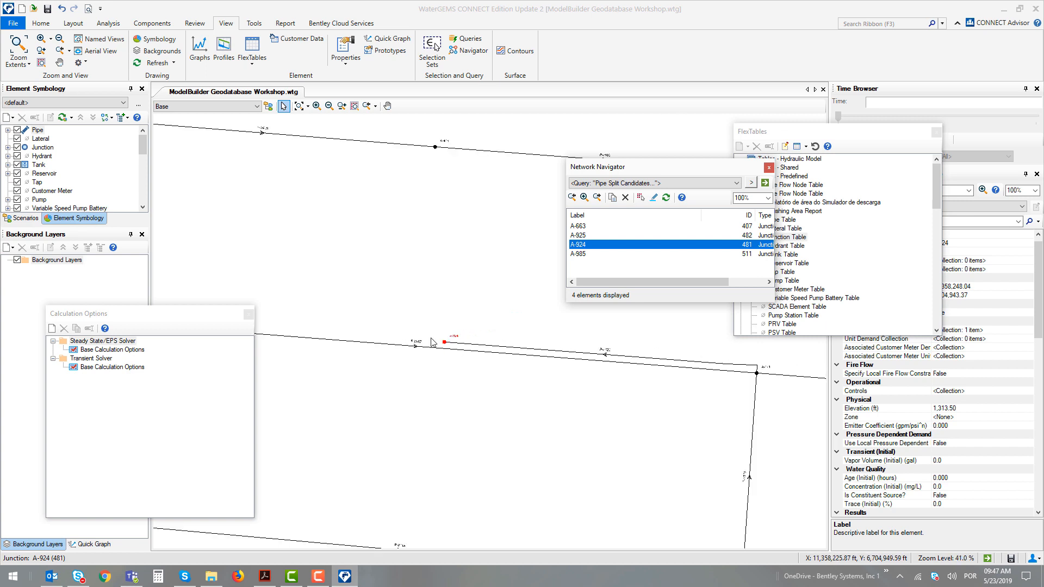
Zoom to candidate junction A-985 at pipe P-2200, try moving it slightly to check its connections, and undo the move
click(580, 254)
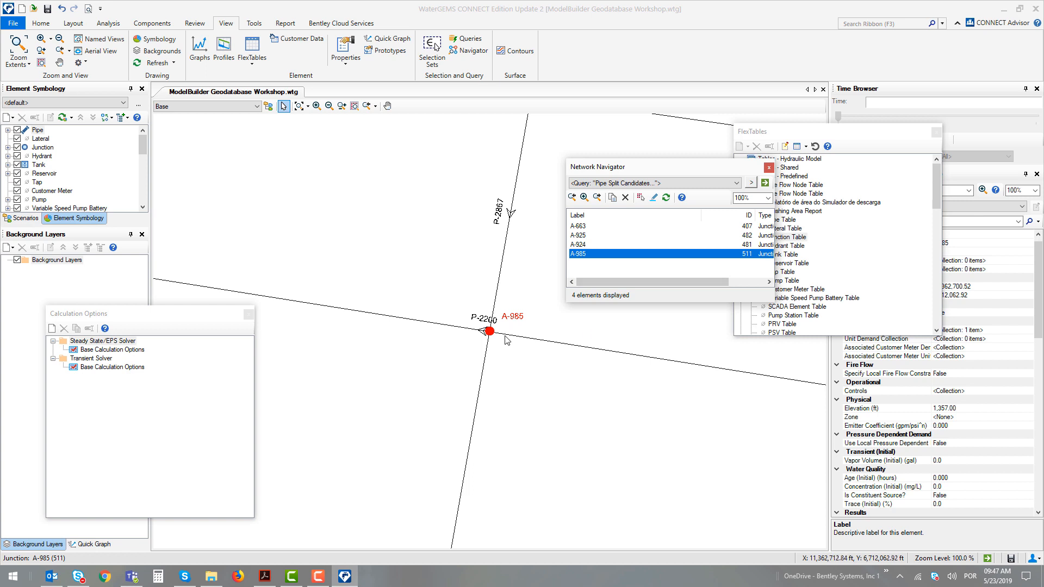
scroll(502, 337, up, 2)
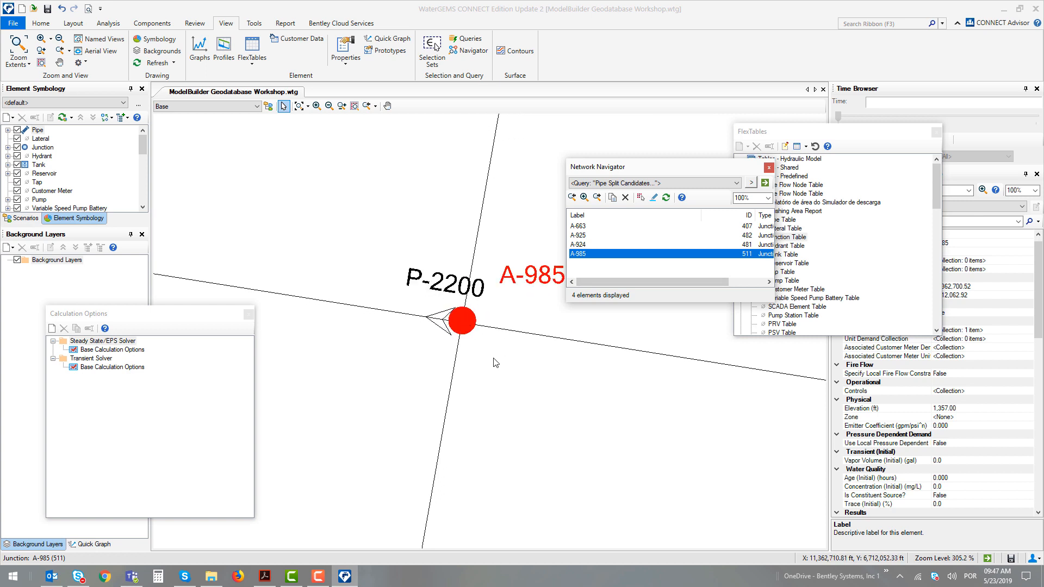
scroll(459, 320, down, 2)
drag(439, 298, 463, 316)
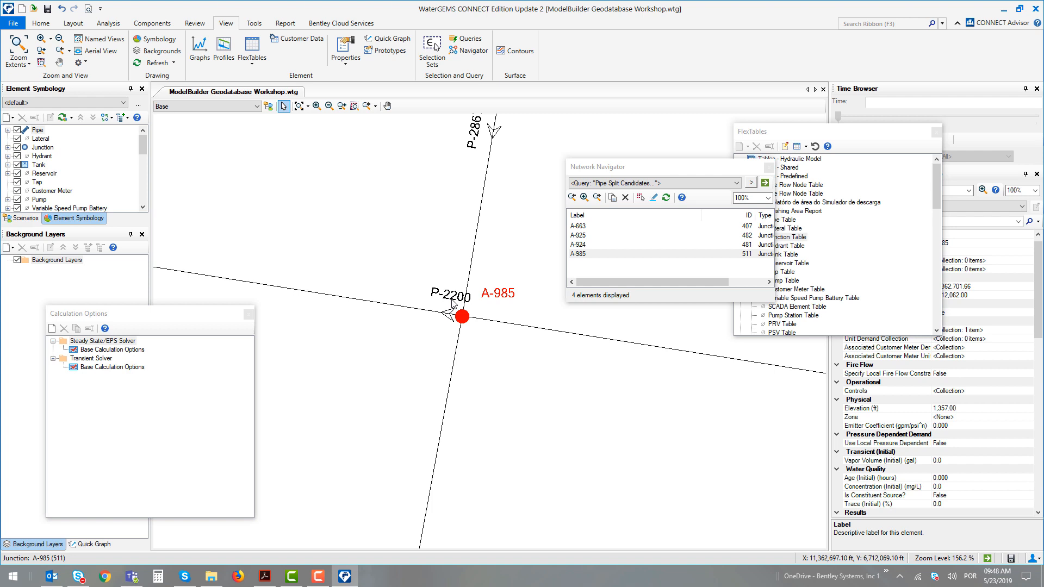
key(ctrl+z)
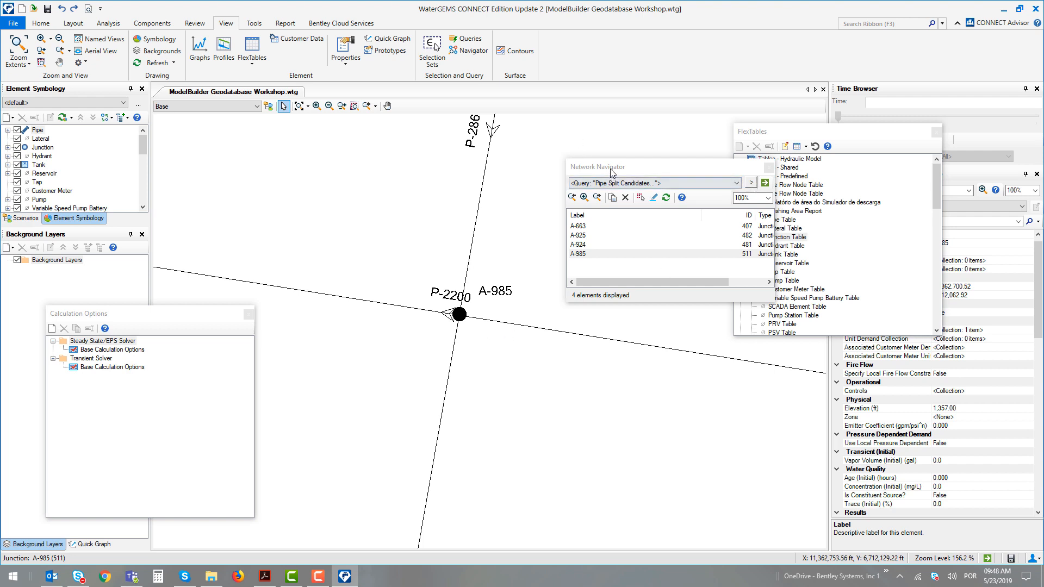
Run the Nodes in Close Proximity network review query with a tolerance of 30 ft
drag(607, 168, 552, 165)
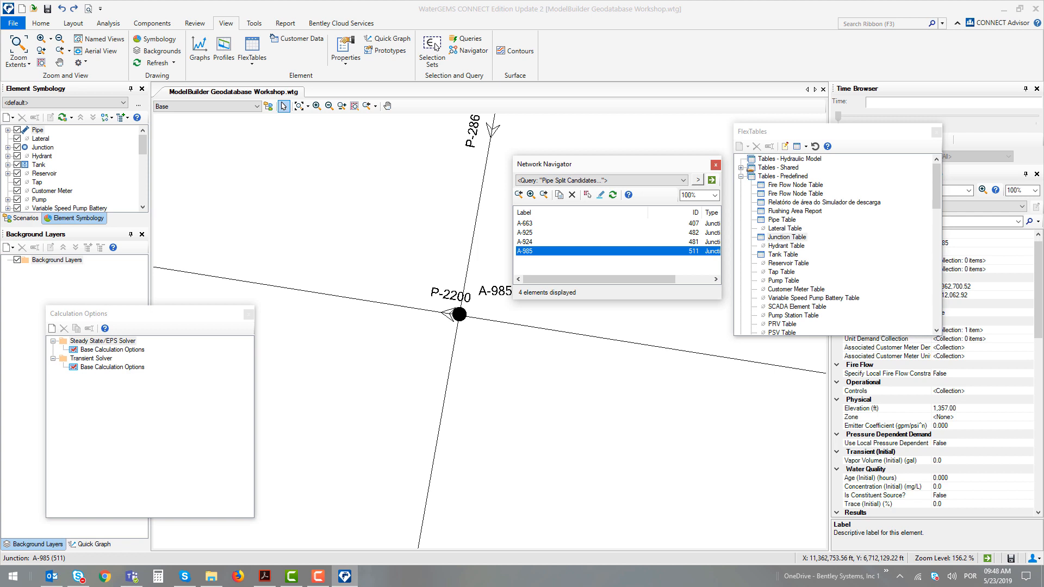
click(698, 182)
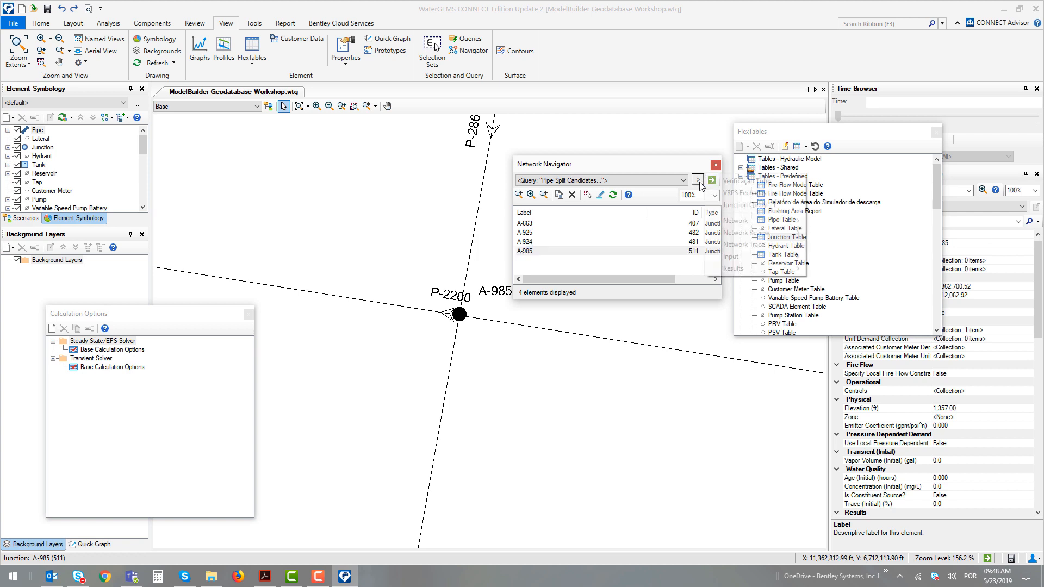
mouse_move(744, 240)
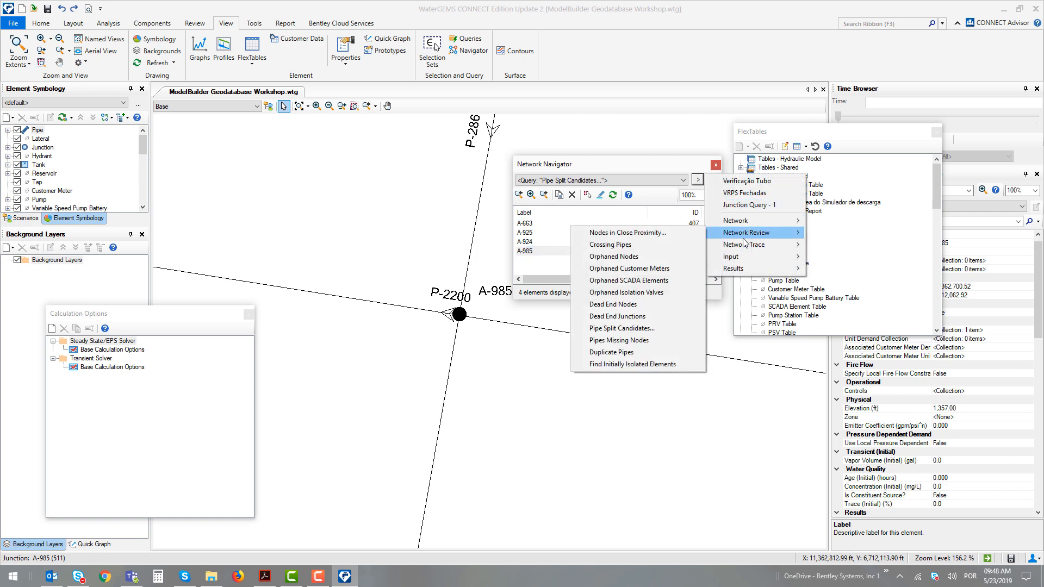
click(664, 232)
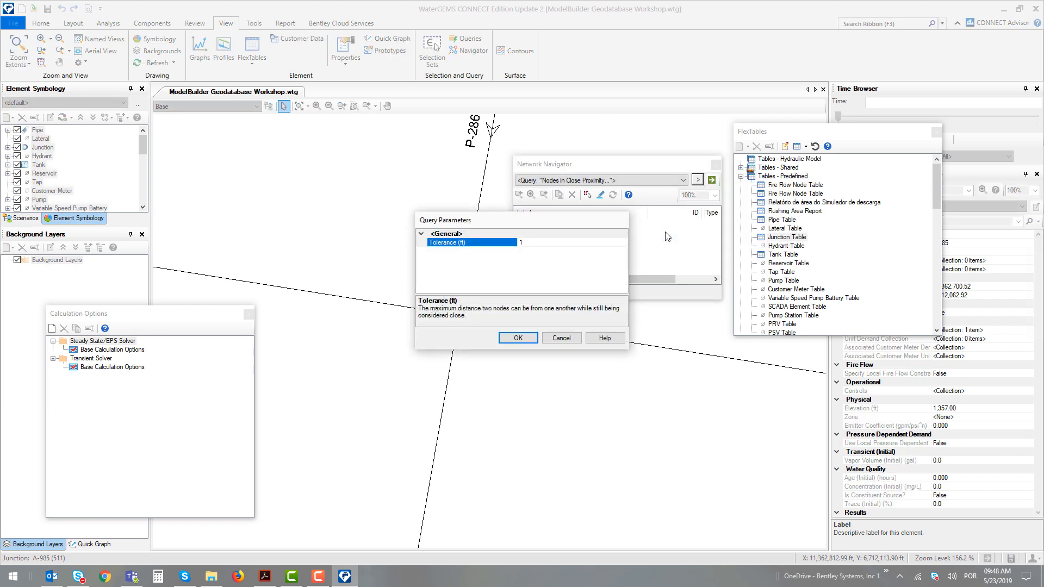
click(551, 242)
text(30)
click(528, 344)
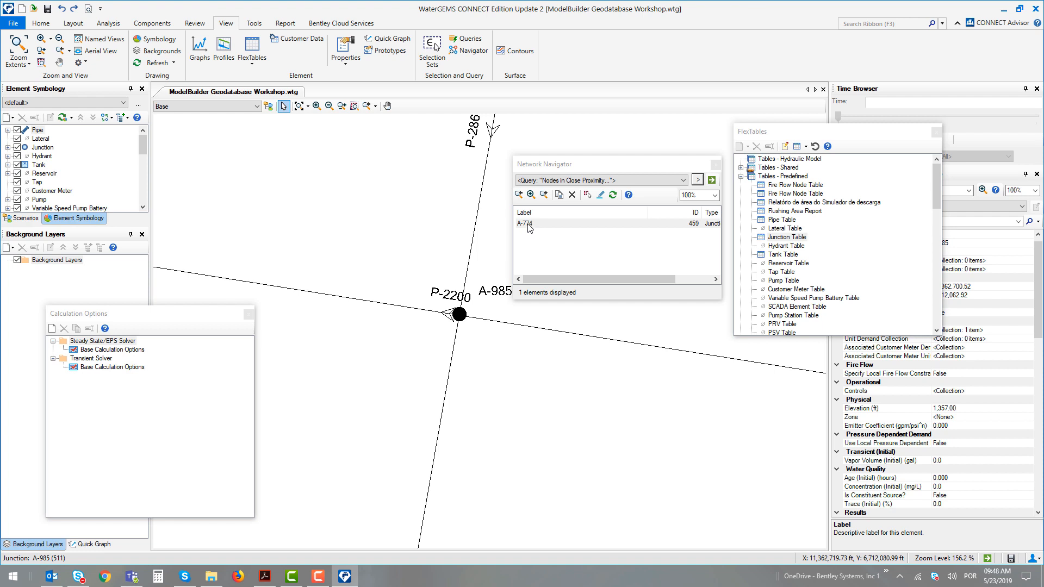
Zoom to junction A-774 from the query results and move it about 2.5 ft west and 3 ft north
double_click(528, 228)
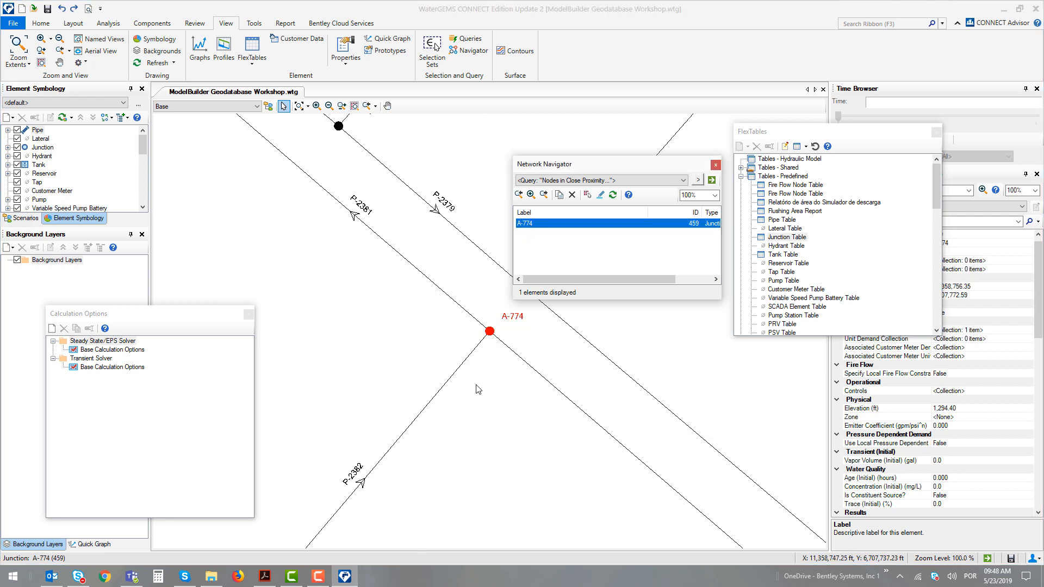
scroll(481, 359, down, 2)
scroll(480, 362, up, 3)
scroll(479, 363, up, 3)
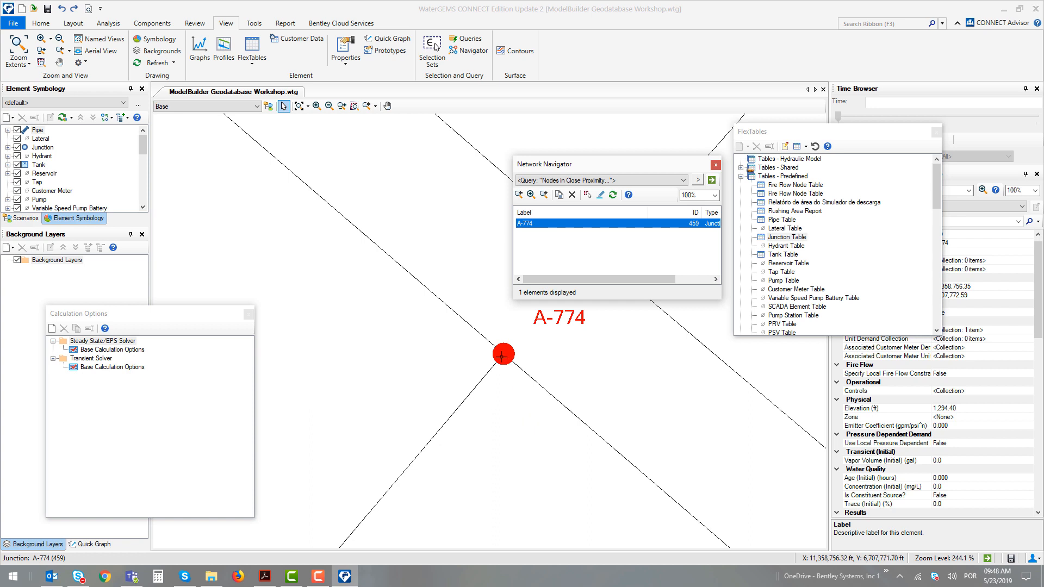
mouse_move(504, 355)
mouse_down()
mouse_move(426, 361)
mouse_move(490, 342)
mouse_up()
click(496, 403)
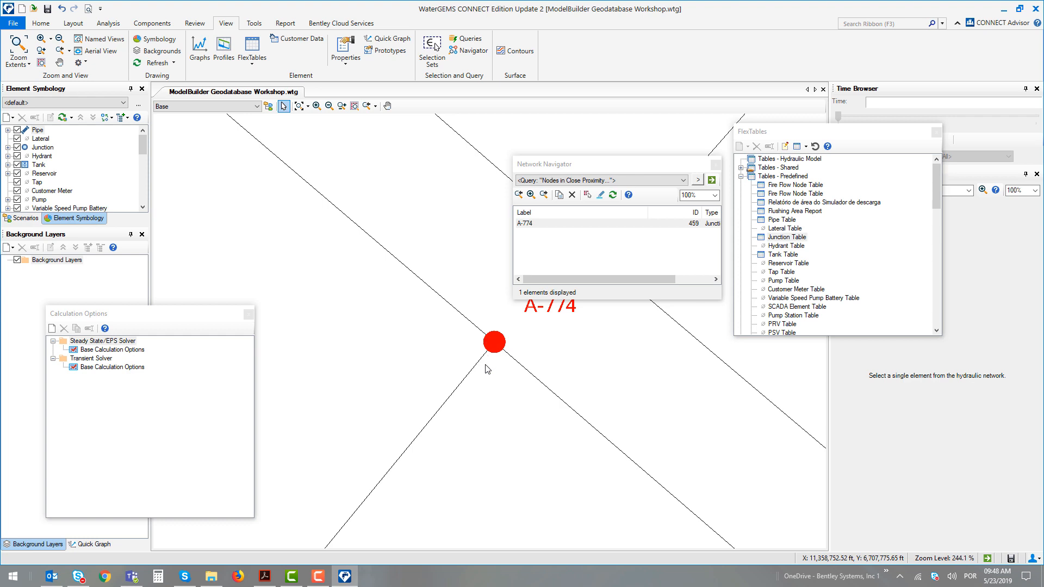
Examine the position of junction A-774 relative to the nearby junction A-722 and pipes P-2379 and P-2381
scroll(485, 366, down, 3)
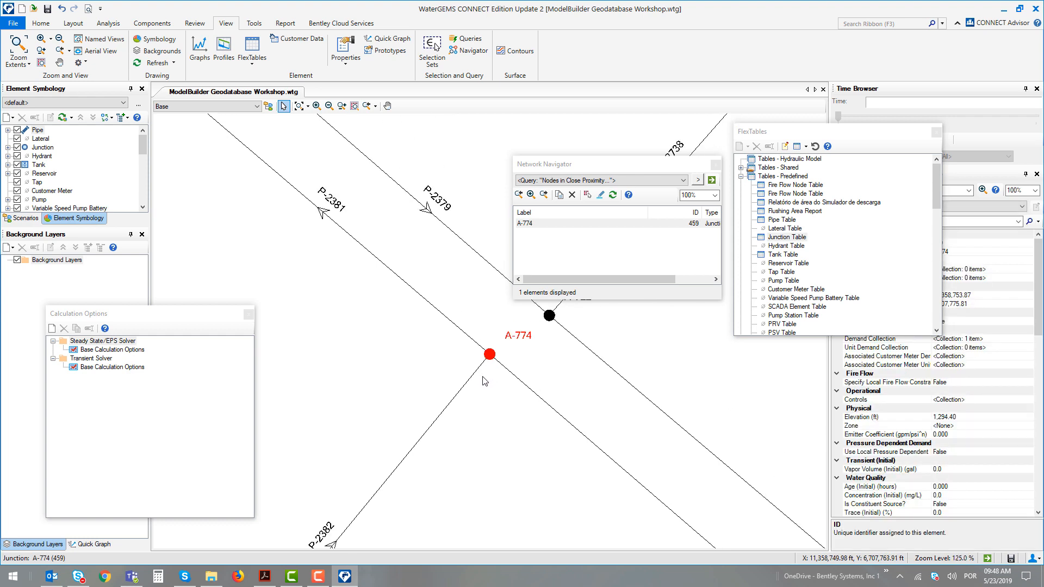
scroll(542, 320, up, 2)
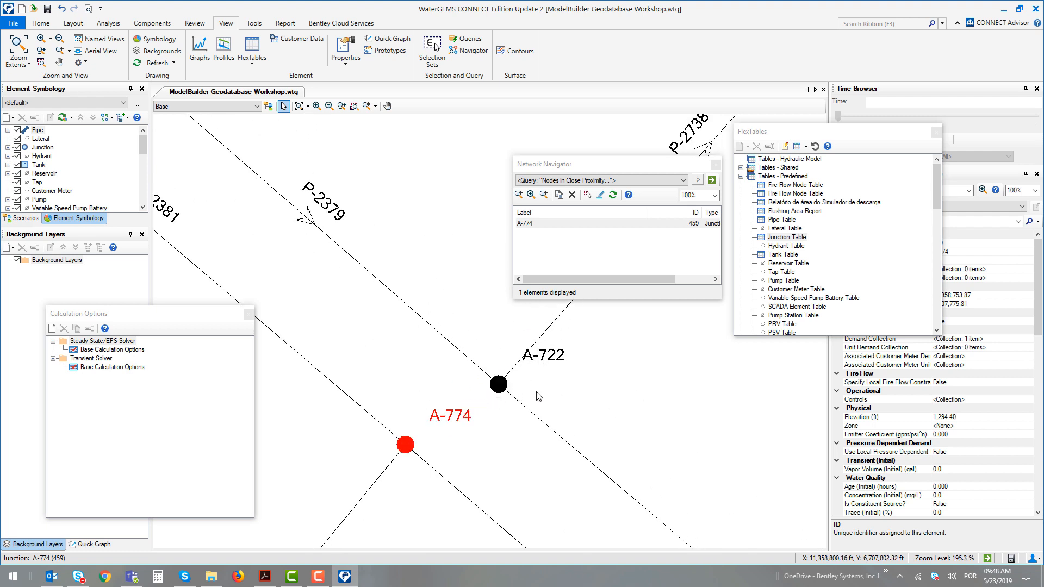
scroll(469, 427, down, 2)
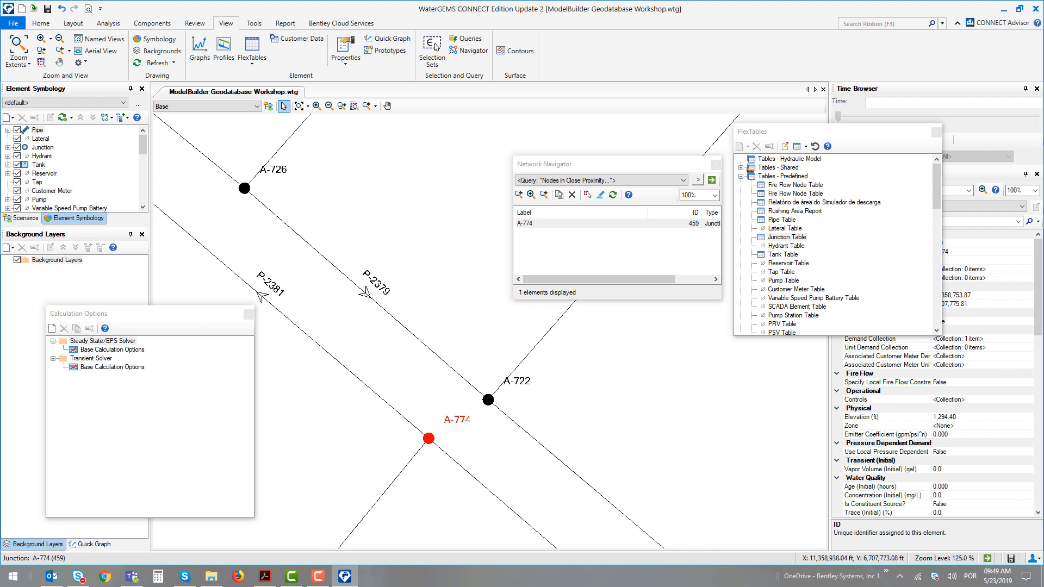